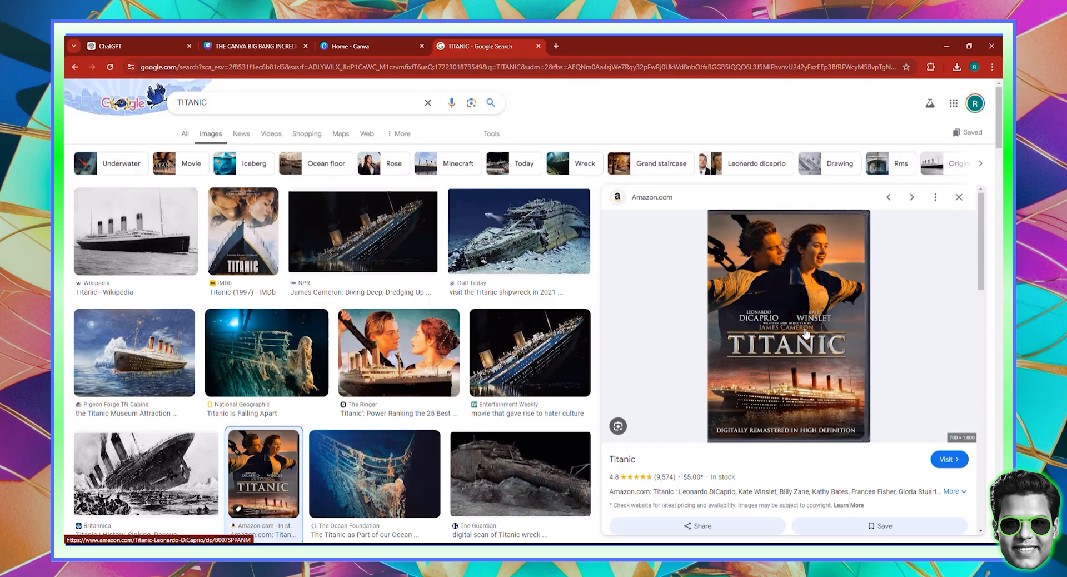
# - Preview the IMDb Titanic (1997) movie poster in the Google image results
pyautogui.click(236, 228)
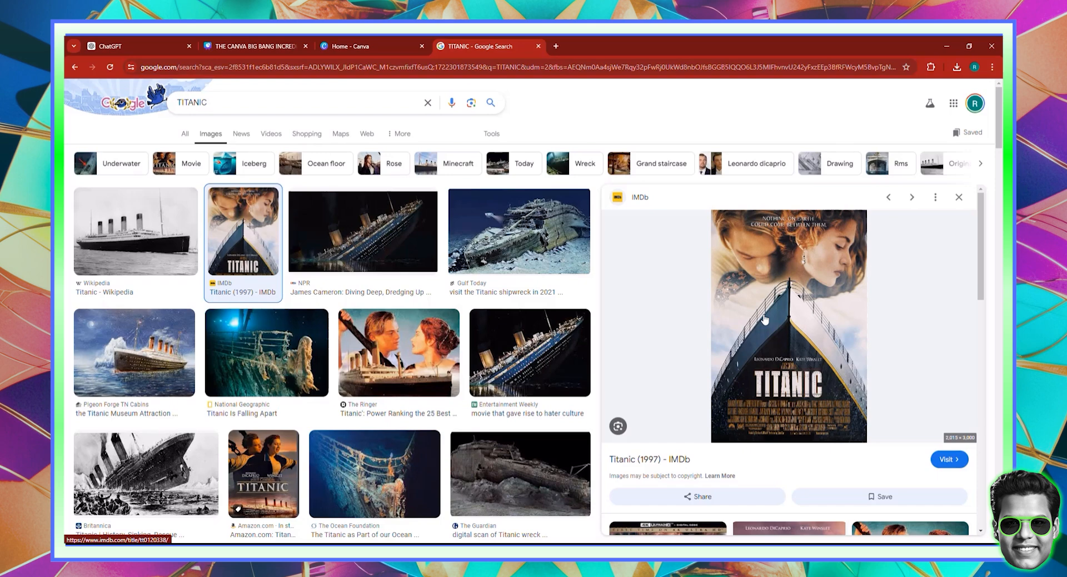
pyautogui.click(375, 50)
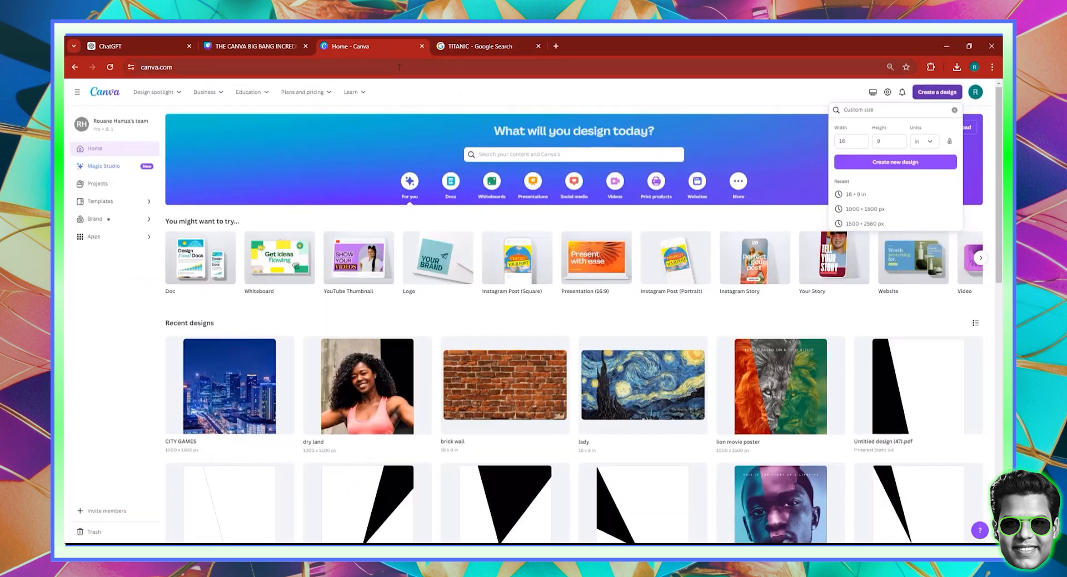
pyautogui.click(475, 42)
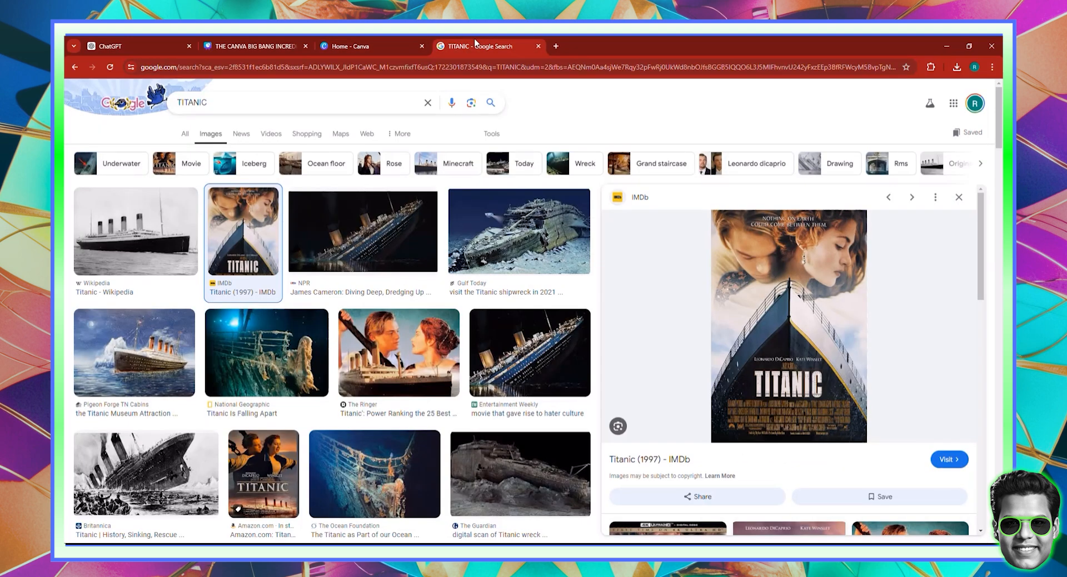
# - Open Photopea in a new browser tab and get the man staring portrait open as the only document
pyautogui.click(557, 46)
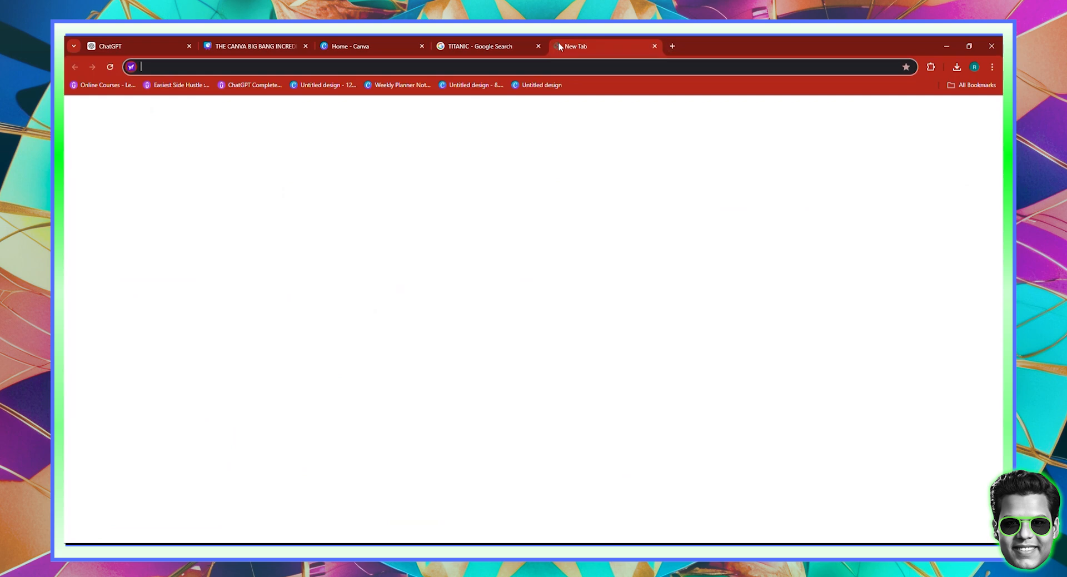
pyautogui.write('photopea')
pyautogui.press('Return')
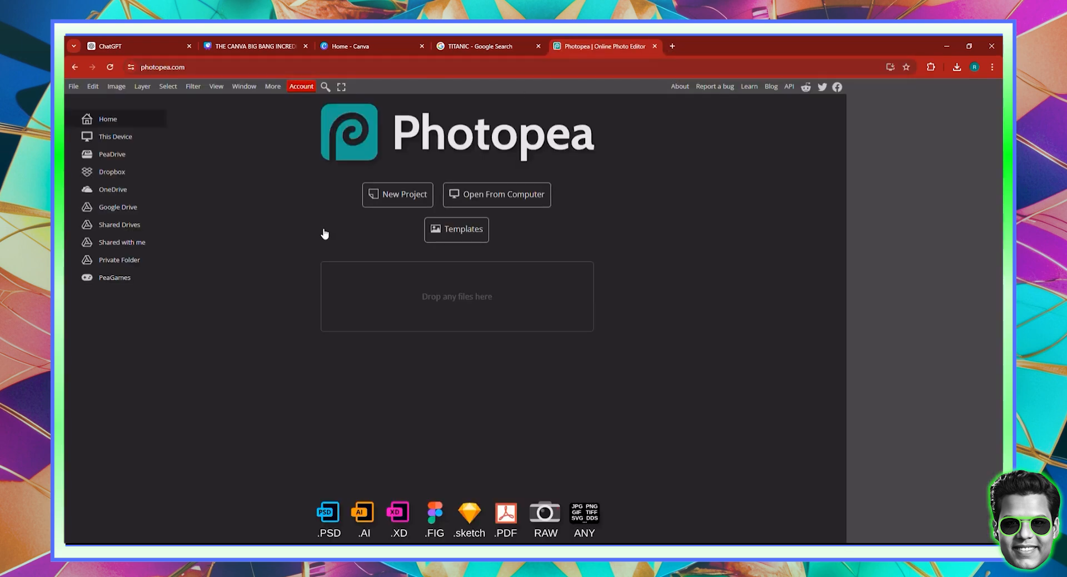
pyautogui.click(497, 200)
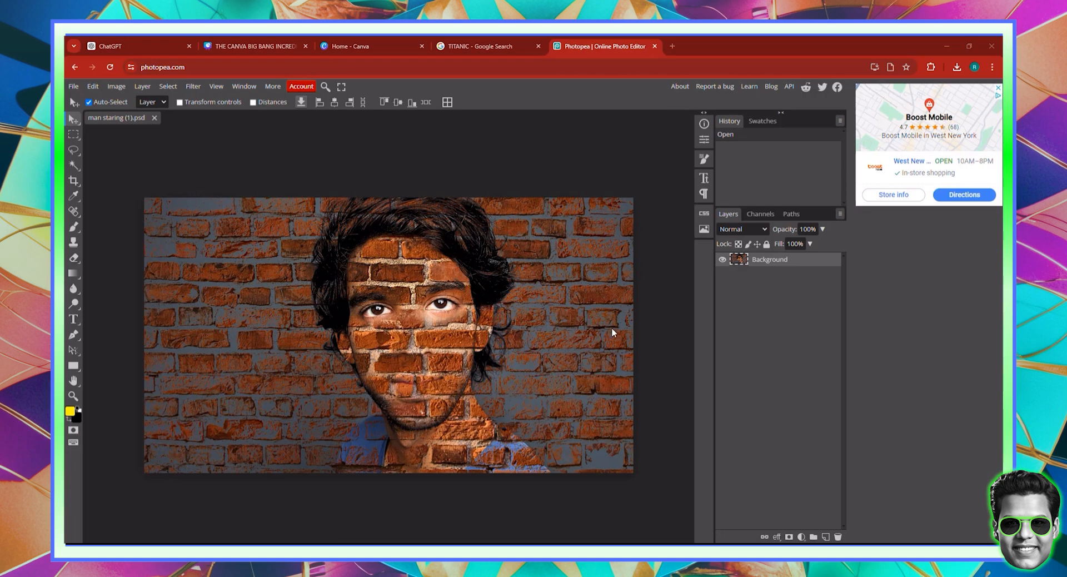
pyautogui.click(154, 117)
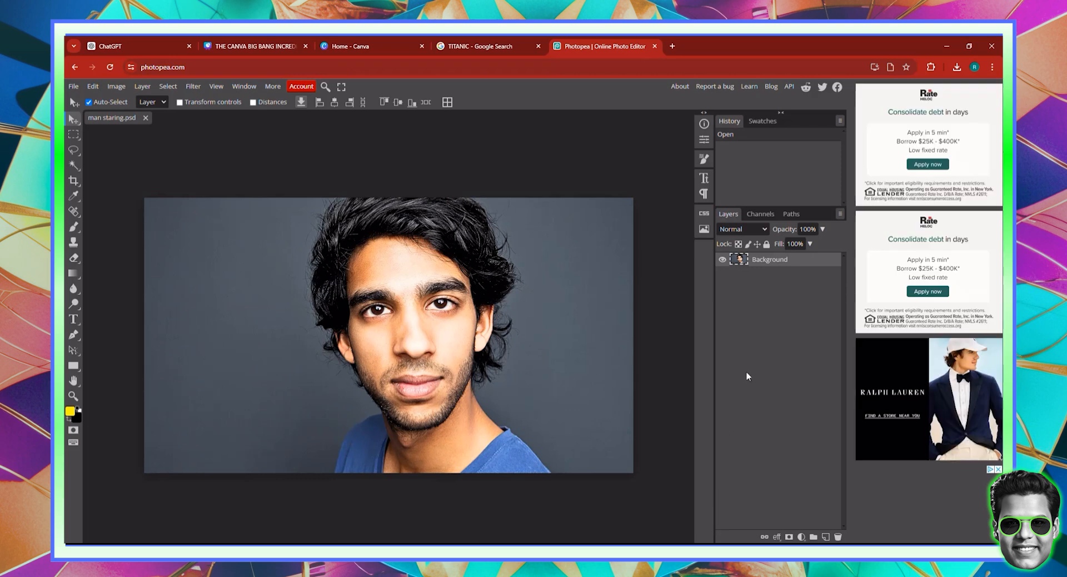
# - Place the brick wall image in the portrait document and move its layer above Background
pyautogui.moveTo(456, 556); pyautogui.dragTo(752, 342)
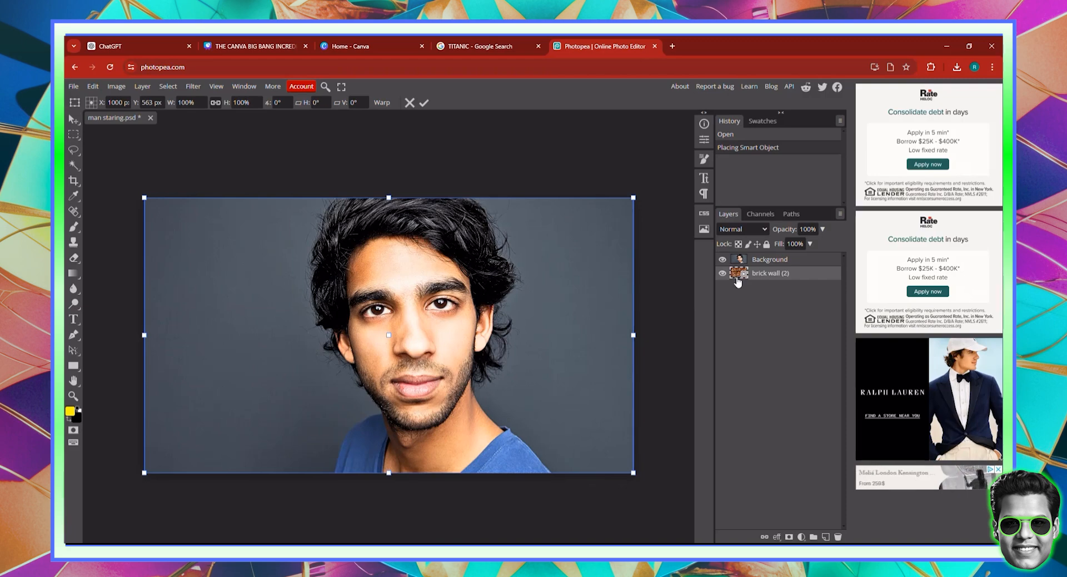
pyautogui.moveTo(737, 281); pyautogui.dragTo(739, 260)
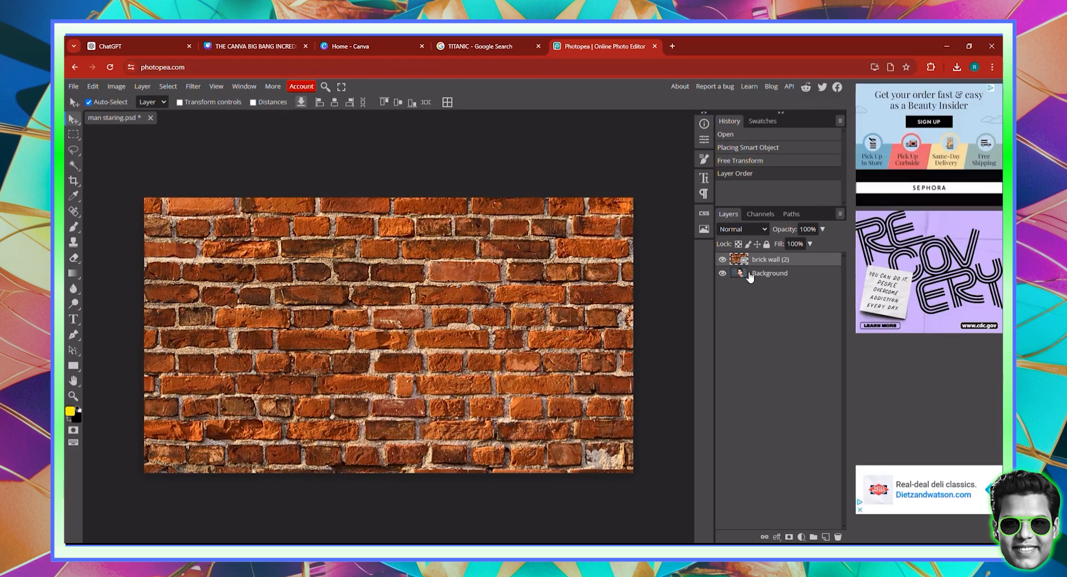
# - Try the Overlay and Darker Color blend modes on the brick wall layer and settle on Multiply
pyautogui.click(762, 230)
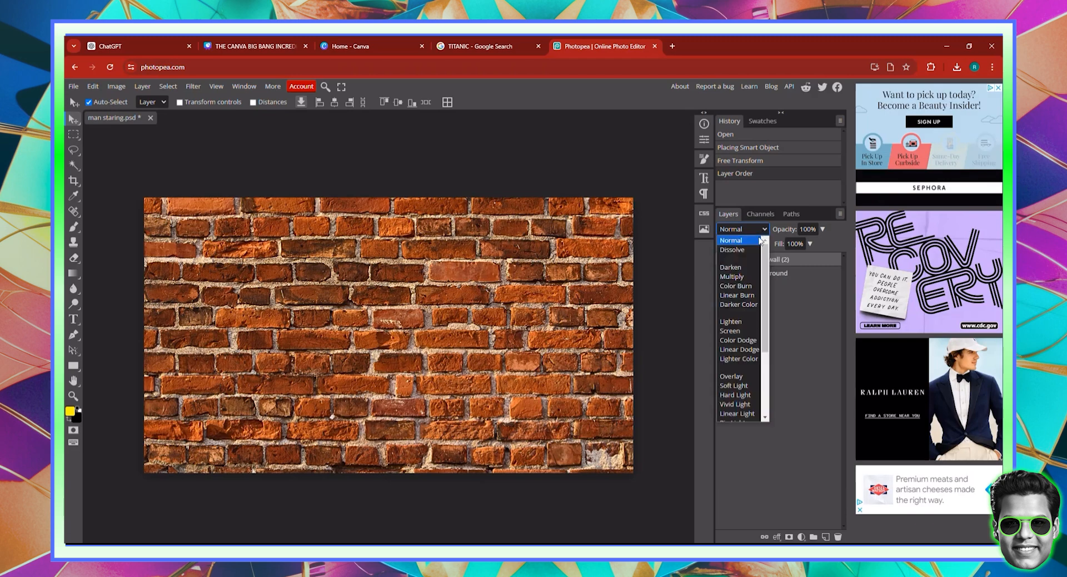
pyautogui.click(732, 376)
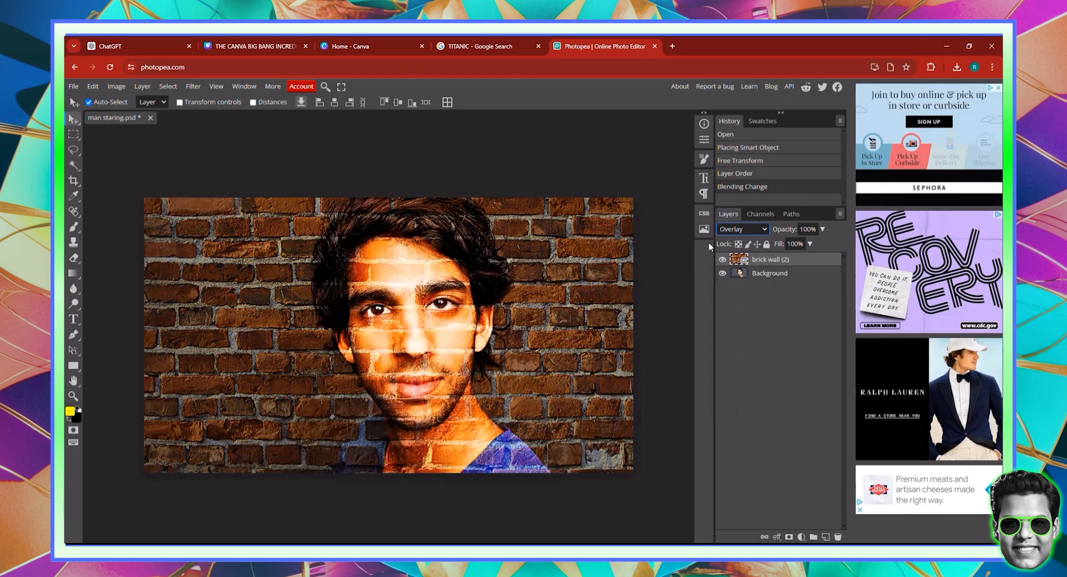
pyautogui.click(765, 230)
pyautogui.click(734, 271)
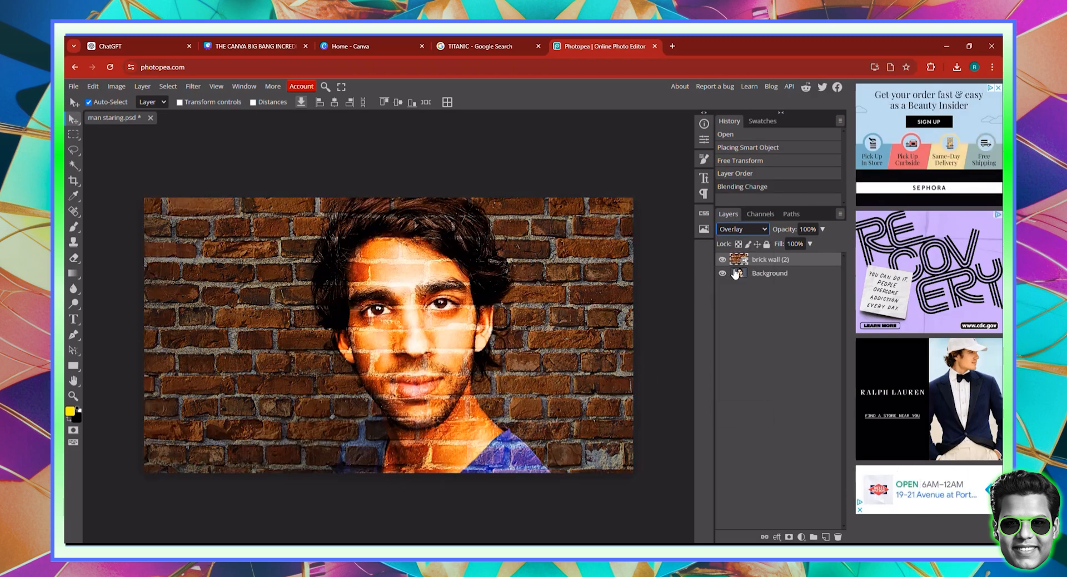
pyautogui.press('Down')
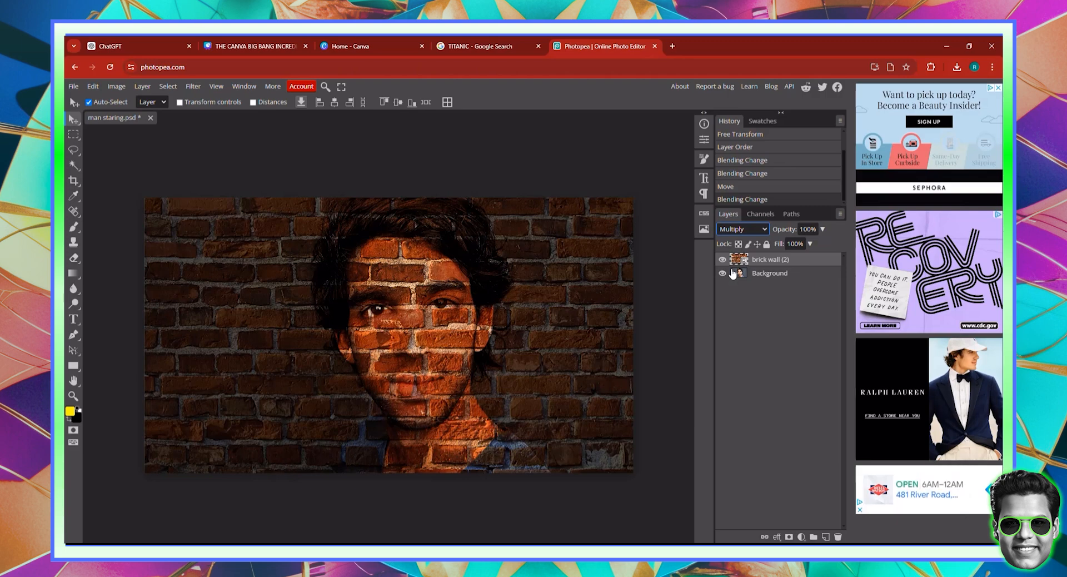
pyautogui.press('Down')
pyautogui.press('Down')
pyautogui.press('Down')
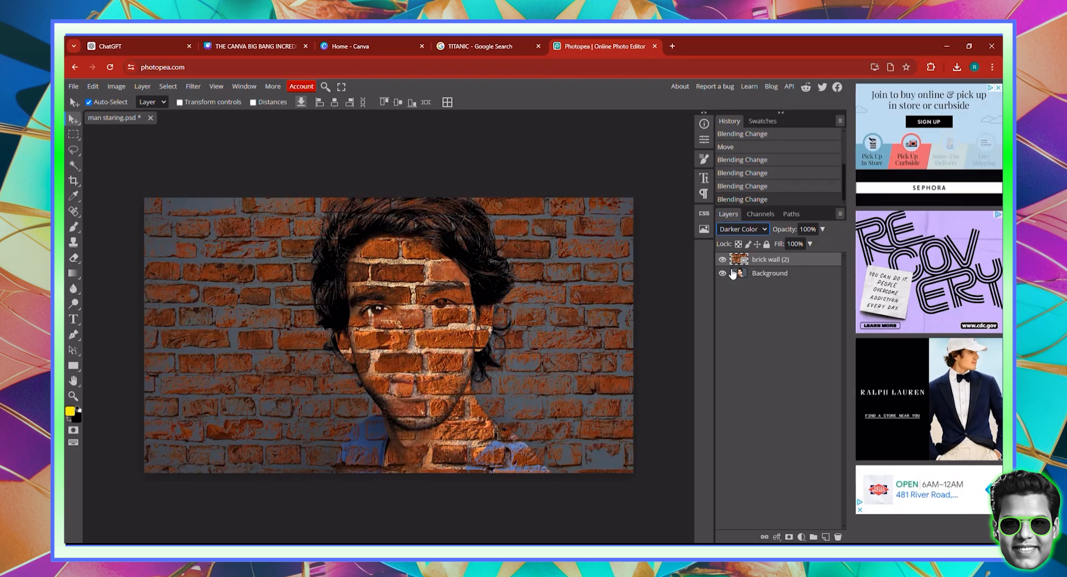
pyautogui.press('Up')
pyautogui.press('Up')
pyautogui.press('Up')
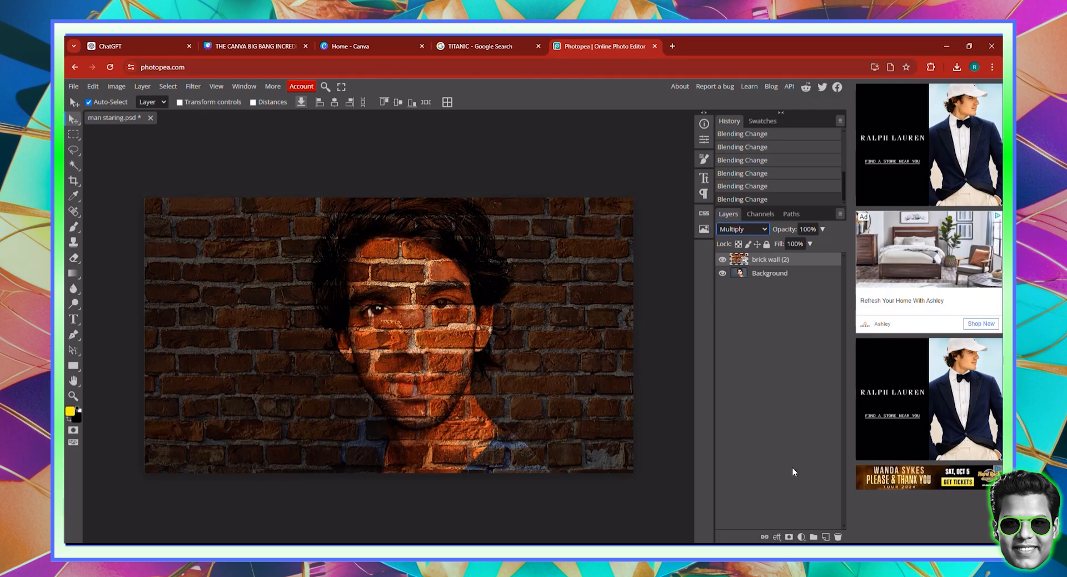
# - Add a raster mask to the brick wall layer and lasso both eyes and the mouth as one combined selection
pyautogui.click(743, 262)
pyautogui.click(790, 537)
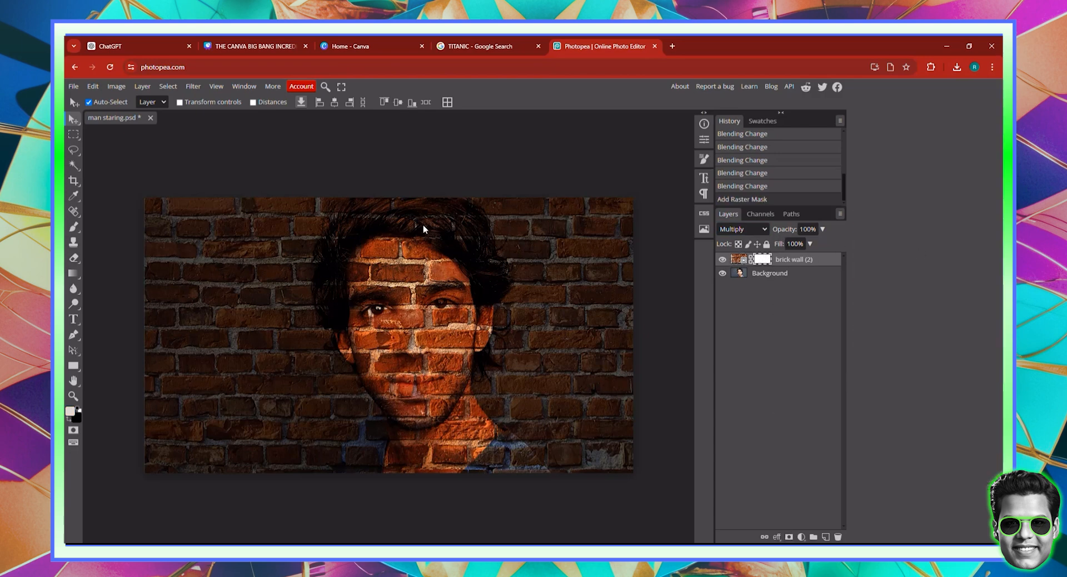
pyautogui.click(73, 151)
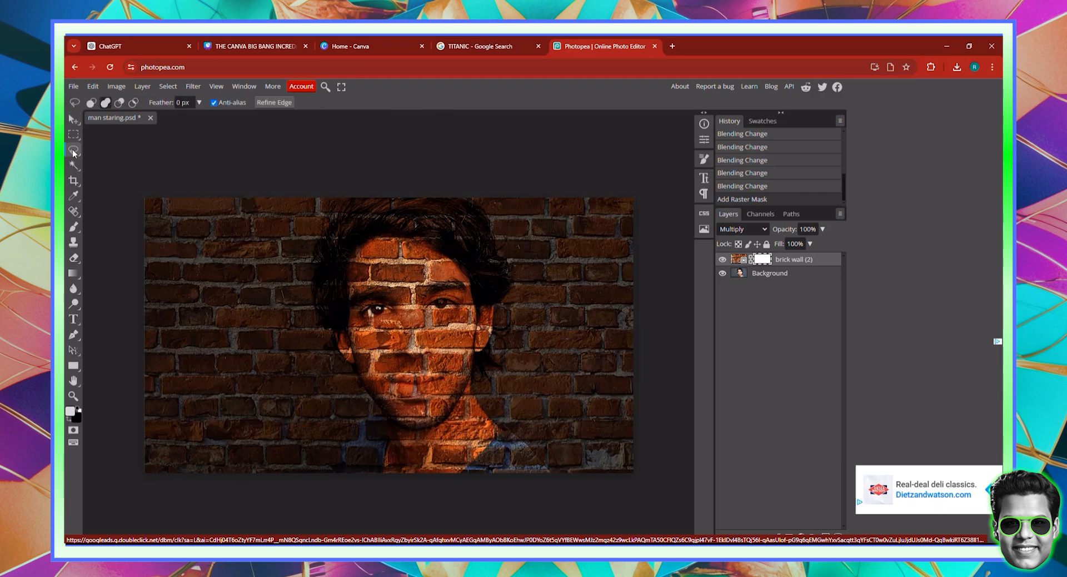
pyautogui.click(105, 104)
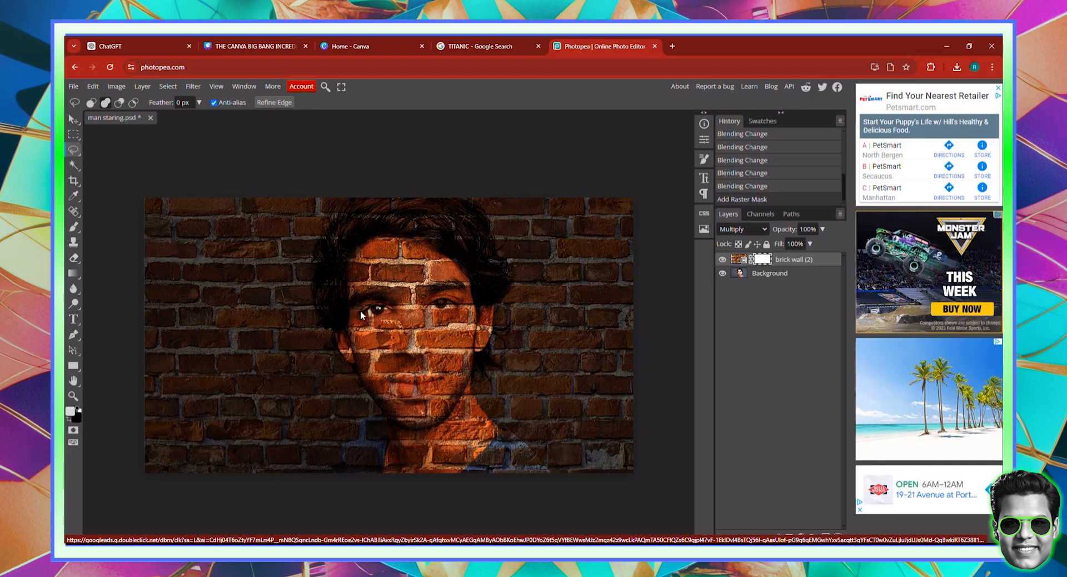
pyautogui.moveTo(365, 309)
pyautogui.mouseDown()
pyautogui.moveTo(387, 300)
pyautogui.moveTo(398, 311)
pyautogui.moveTo(380, 326)
pyautogui.moveTo(360, 325)
pyautogui.moveTo(359, 312)
pyautogui.mouseUp()
pyautogui.hotkey('ctrl', 'd')
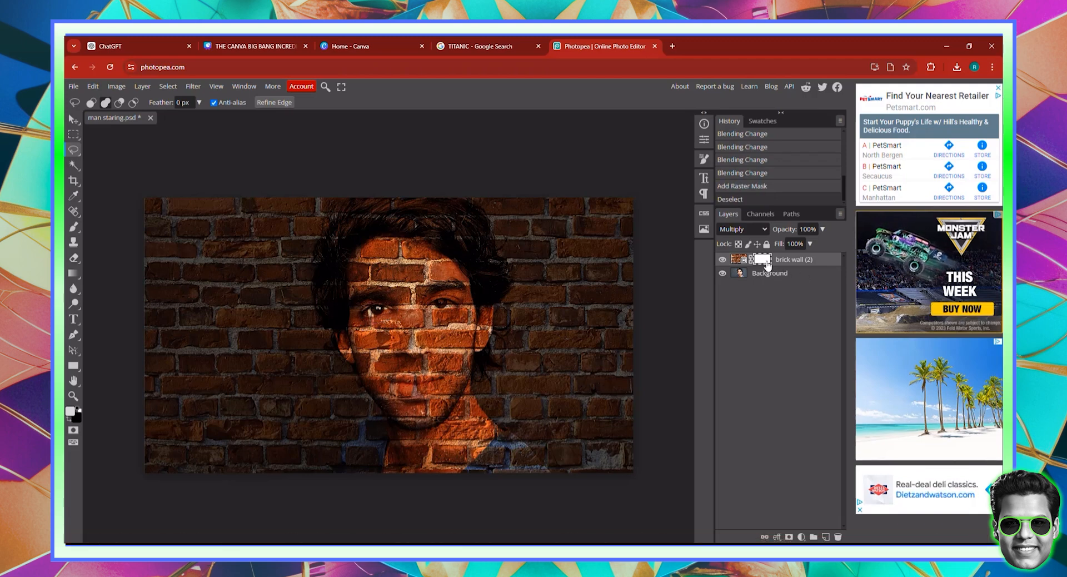
pyautogui.moveTo(357, 314)
pyautogui.mouseDown()
pyautogui.moveTo(383, 325)
pyautogui.moveTo(358, 316)
pyautogui.mouseUp()
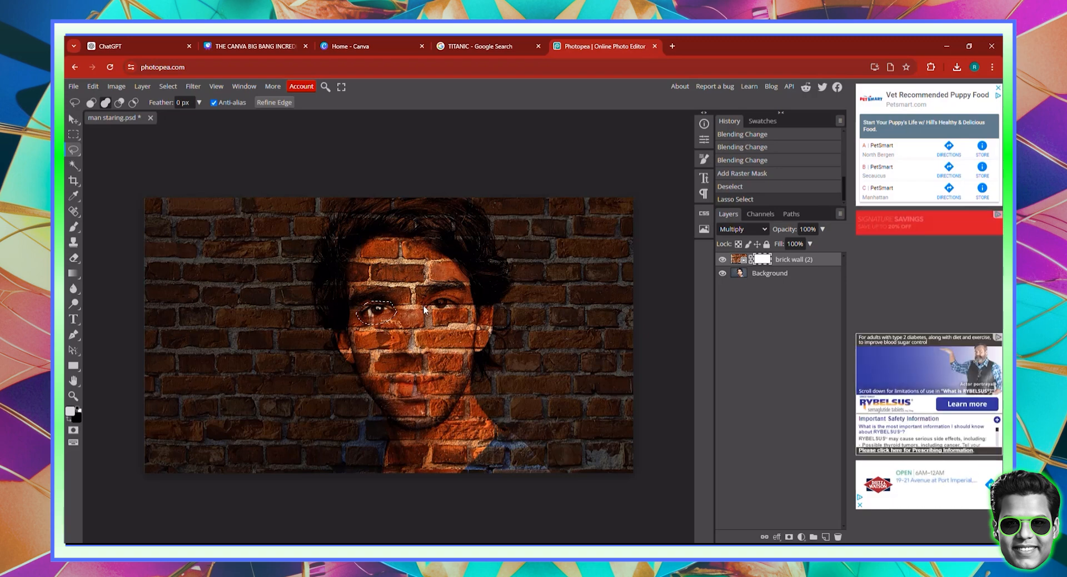
pyautogui.moveTo(424, 305)
pyautogui.mouseDown()
pyautogui.moveTo(451, 294)
pyautogui.moveTo(468, 302)
pyautogui.moveTo(463, 315)
pyautogui.moveTo(425, 309)
pyautogui.mouseUp()
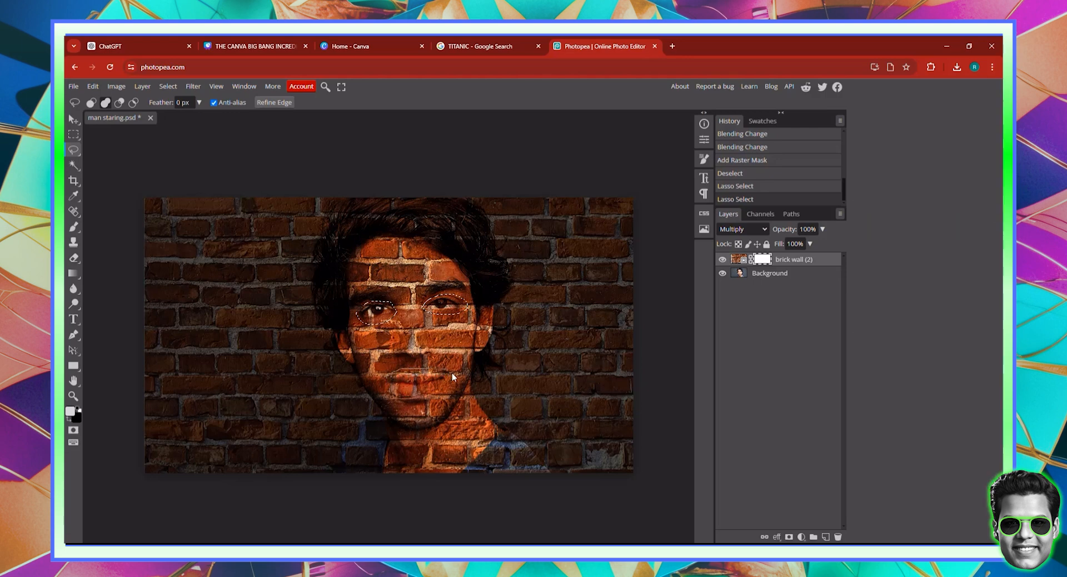
pyautogui.moveTo(445, 389)
pyautogui.mouseDown()
pyautogui.moveTo(391, 387)
pyautogui.moveTo(391, 377)
pyautogui.mouseUp()
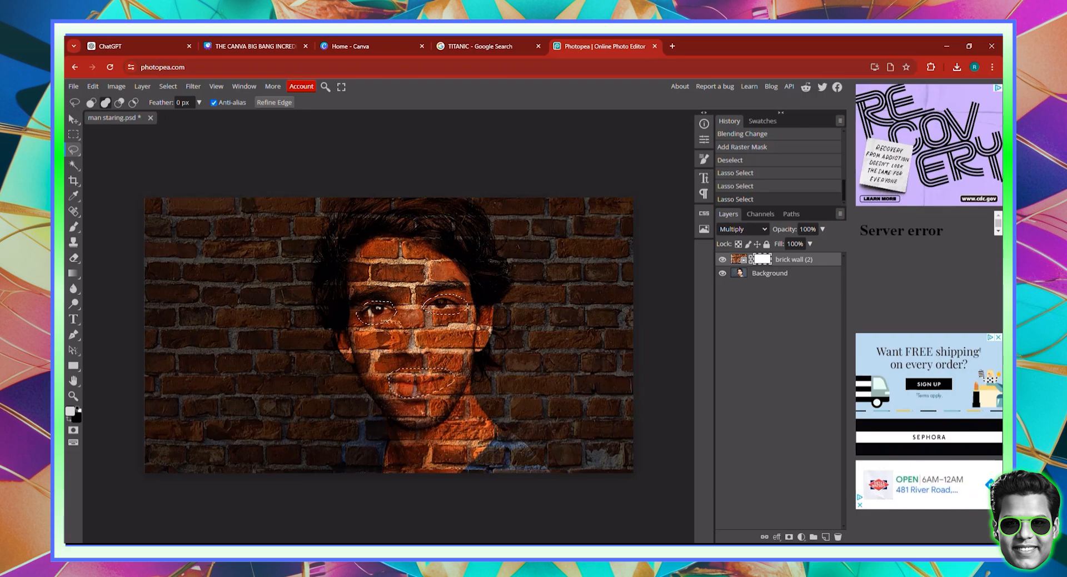
# - Fill the selected eye and mouth areas of the brick wall mask with black and set the mask's feather to 14 px
pyautogui.click(93, 86)
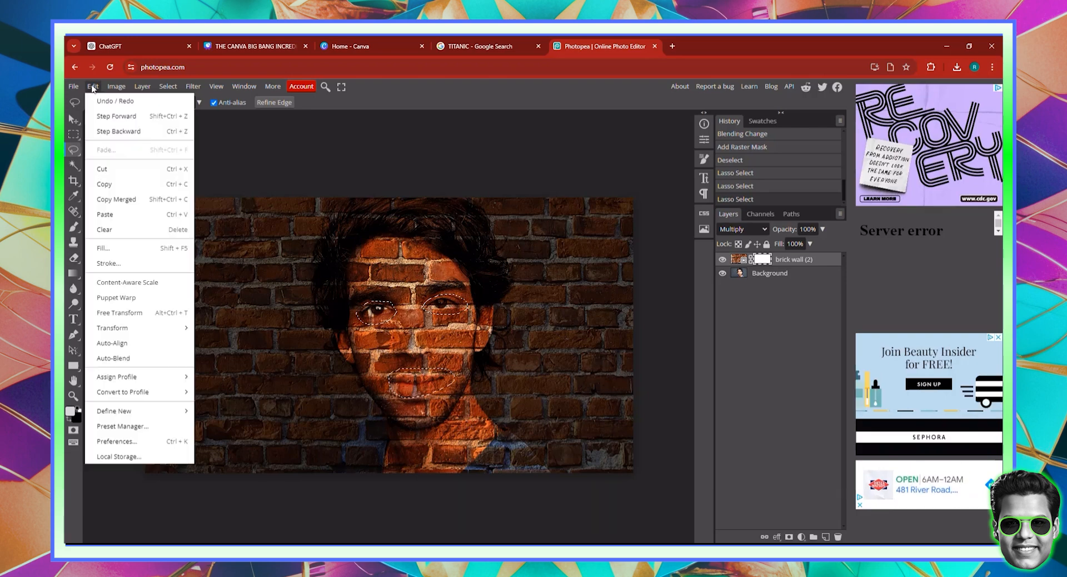
pyautogui.click(125, 253)
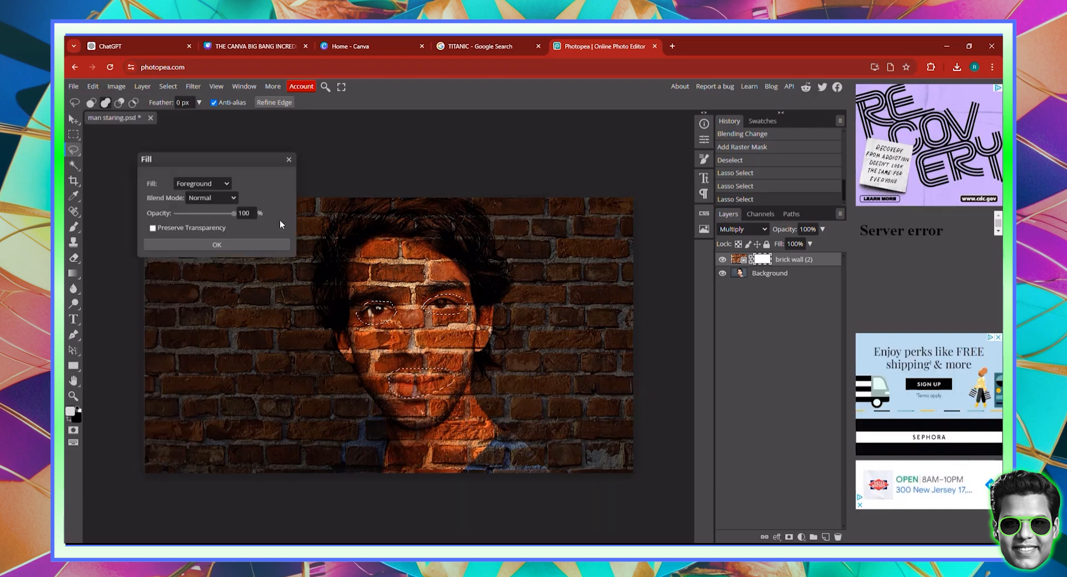
pyautogui.click(224, 189)
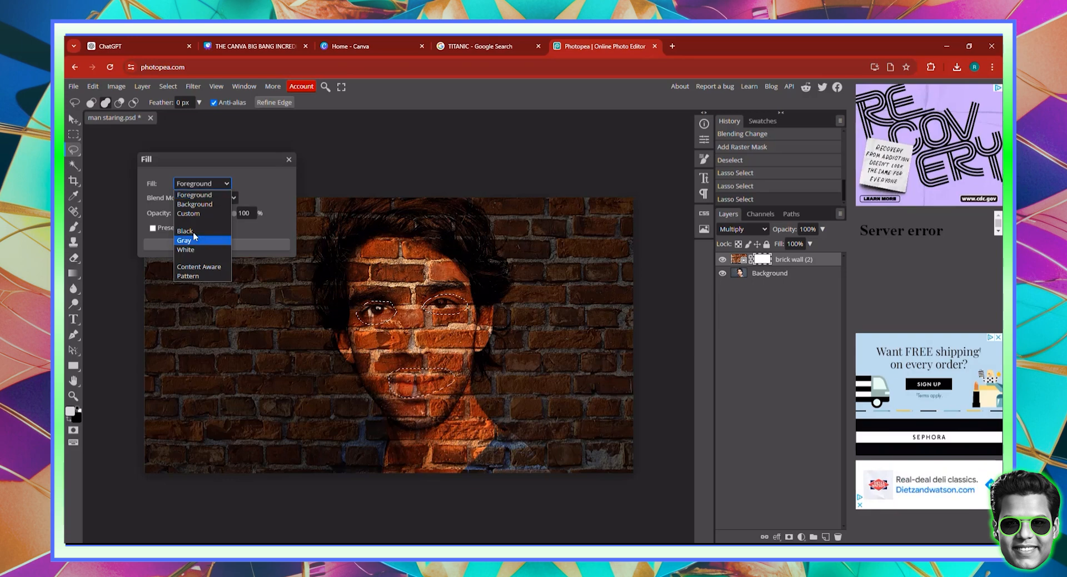
pyautogui.click(206, 239)
pyautogui.click(216, 246)
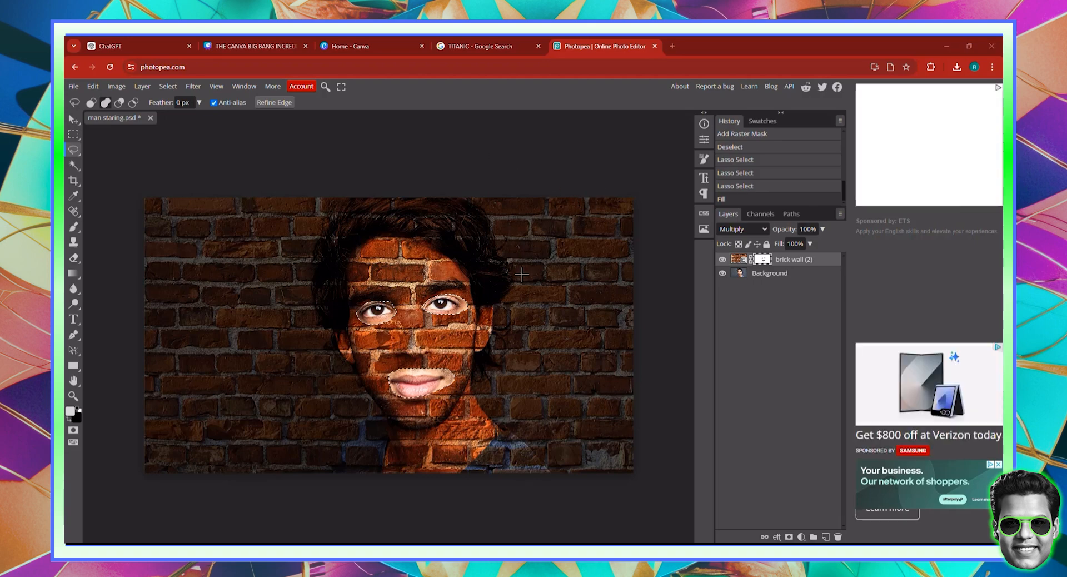
pyautogui.click(704, 140)
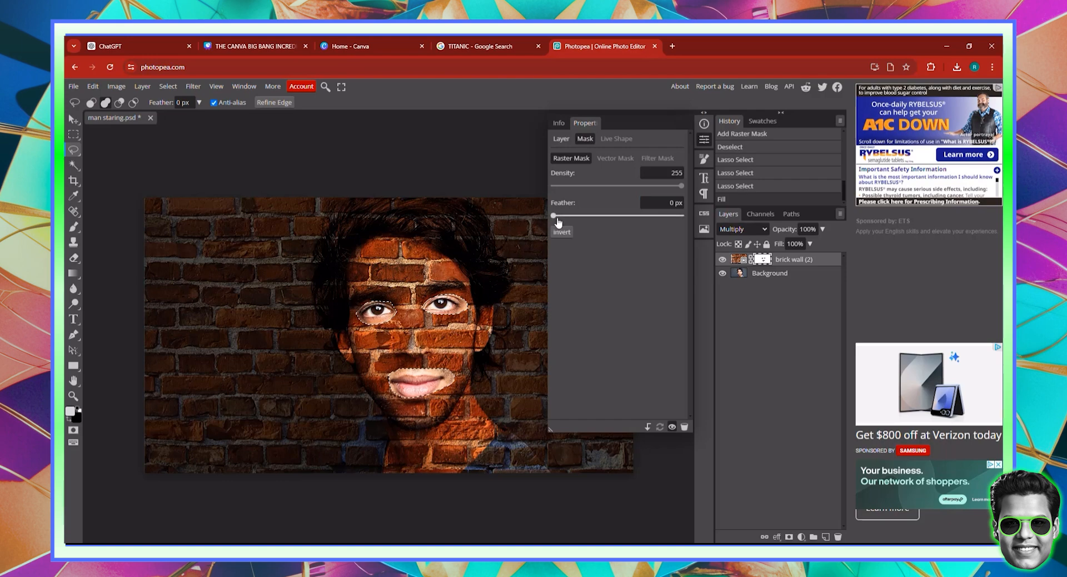
pyautogui.moveTo(558, 223); pyautogui.dragTo(586, 224)
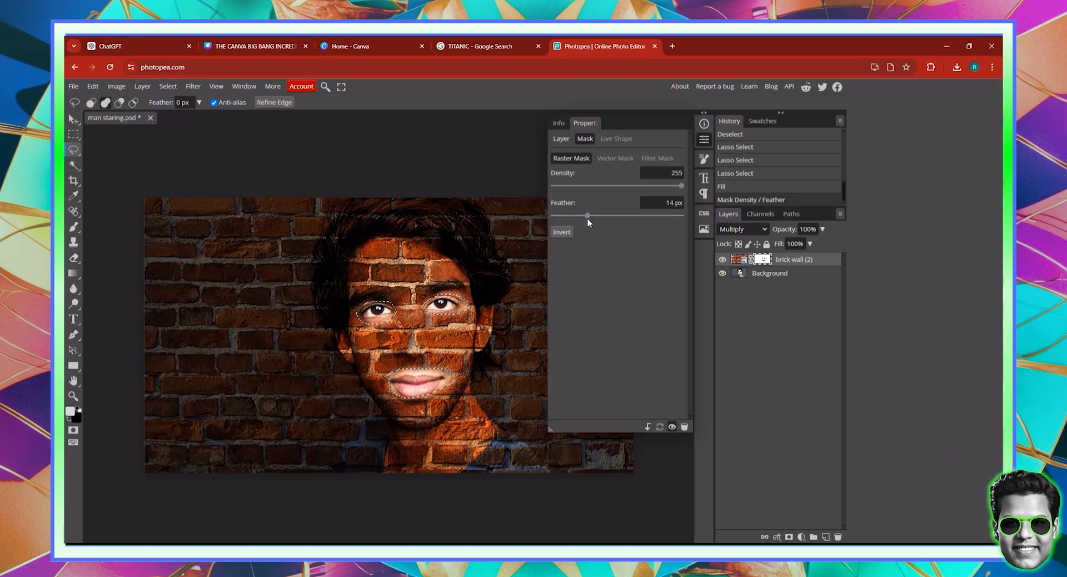
# - Export the composite as a PNG named man staring at 2000 by 1125 px and 100% quality
pyautogui.click(74, 87)
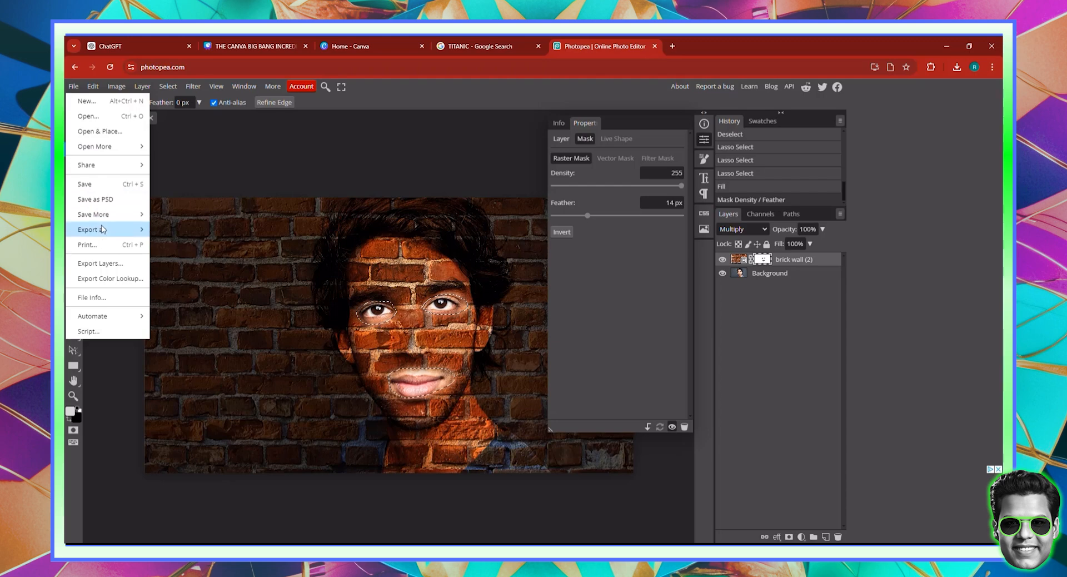
pyautogui.moveTo(104, 230)
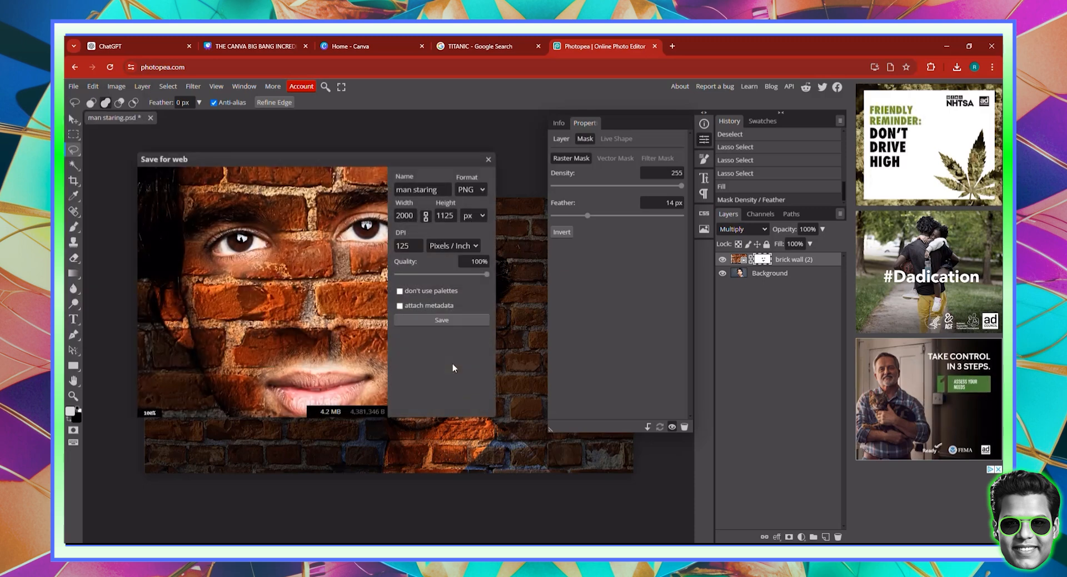
pyautogui.click(440, 321)
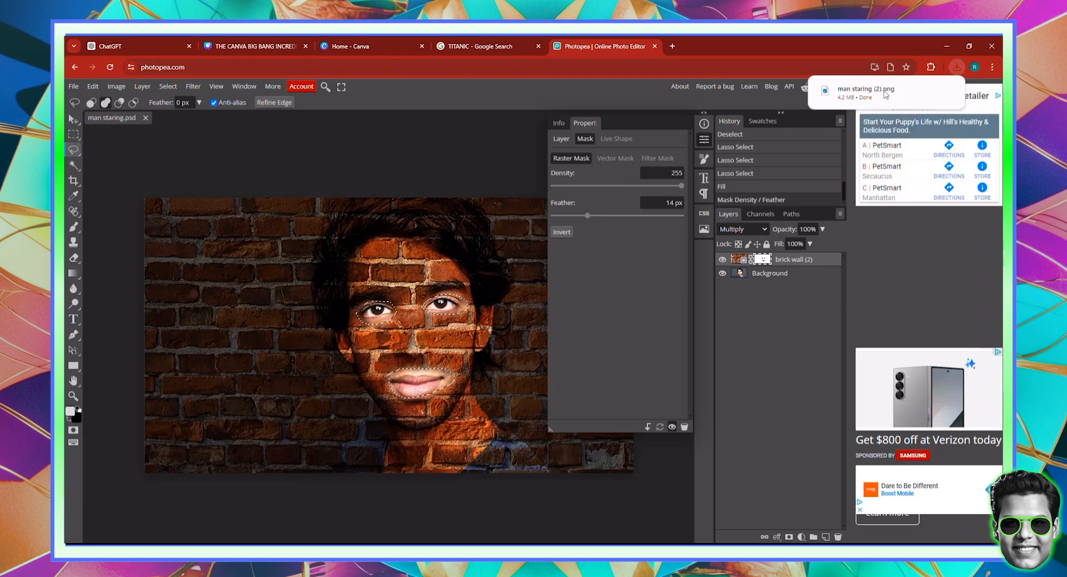
# - Open the exported PNG and examine the brick blend around the eyes and mouth up close
pyautogui.click(848, 93)
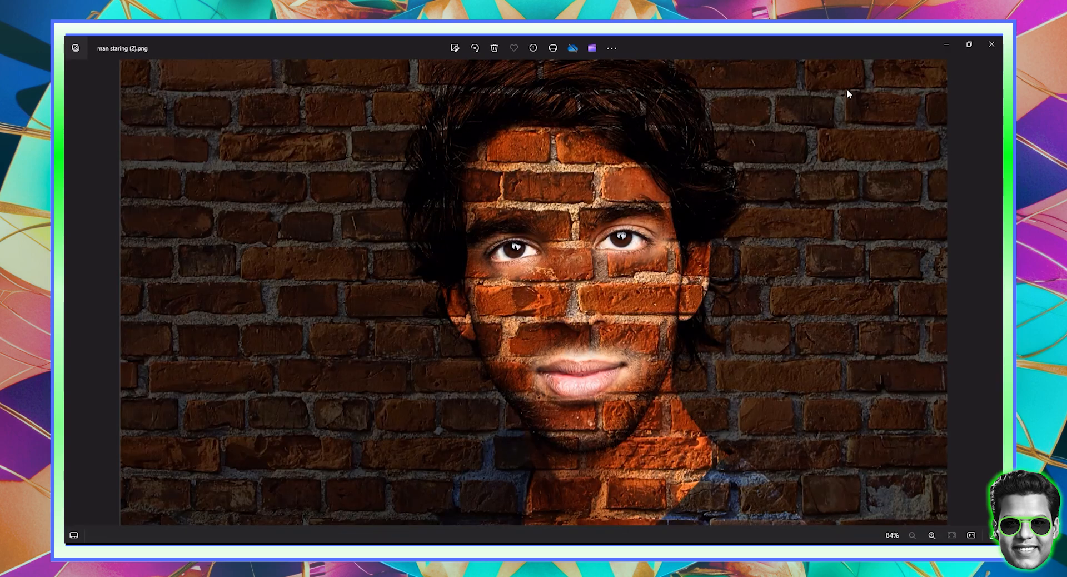
pyautogui.scroll(3, 845, 268)
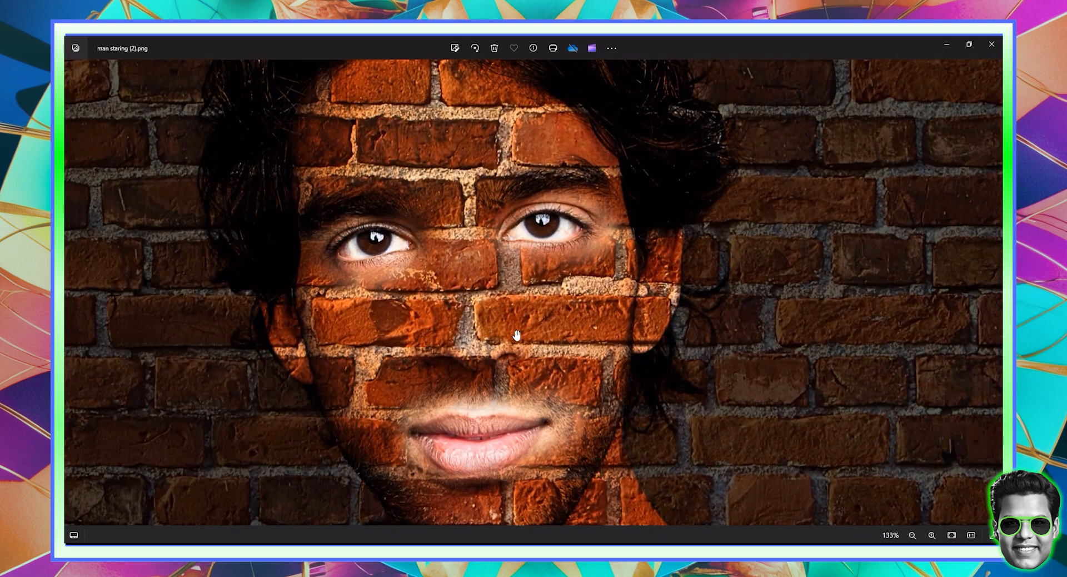
pyautogui.moveTo(341, 368); pyautogui.dragTo(429, 340)
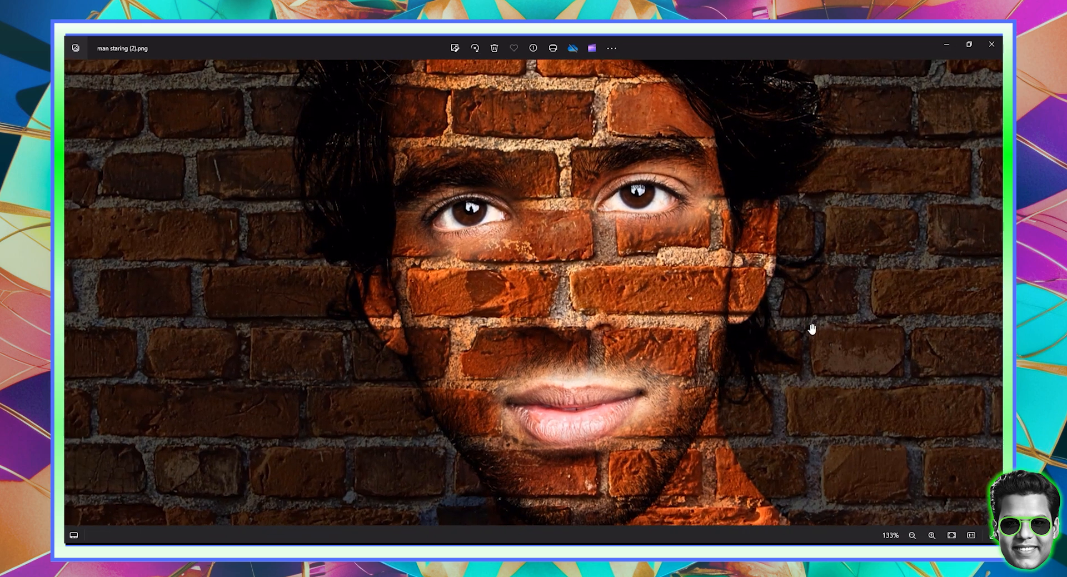
pyautogui.scroll(-3, 811, 329)
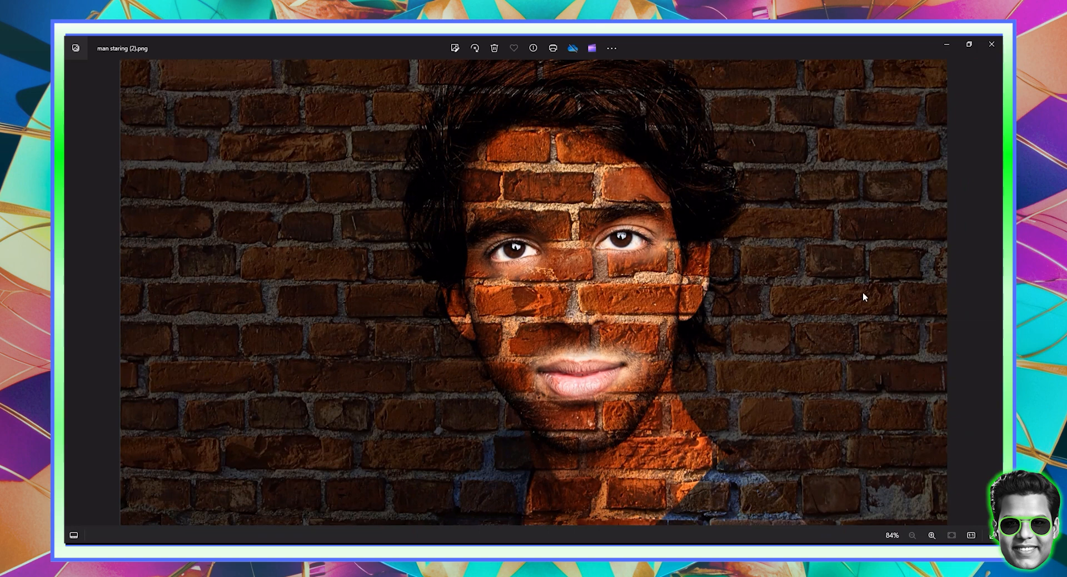
# - Inspect the exported brick portrait once more, exit the image viewer and close the man staring project in Photopea
pyautogui.scroll(3, 736, 319)
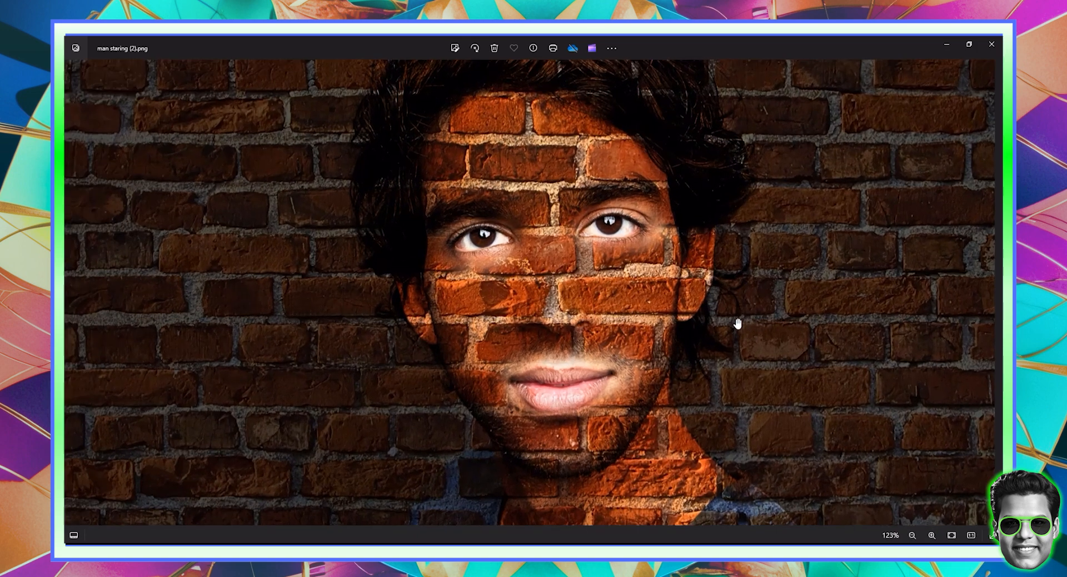
pyautogui.scroll(-3, 737, 319)
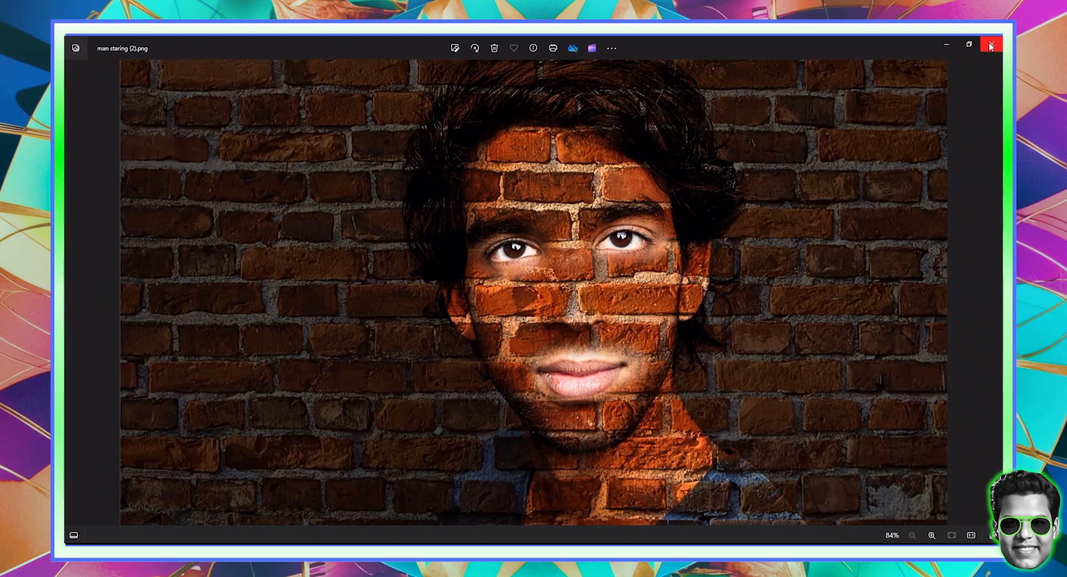
pyautogui.click(992, 44)
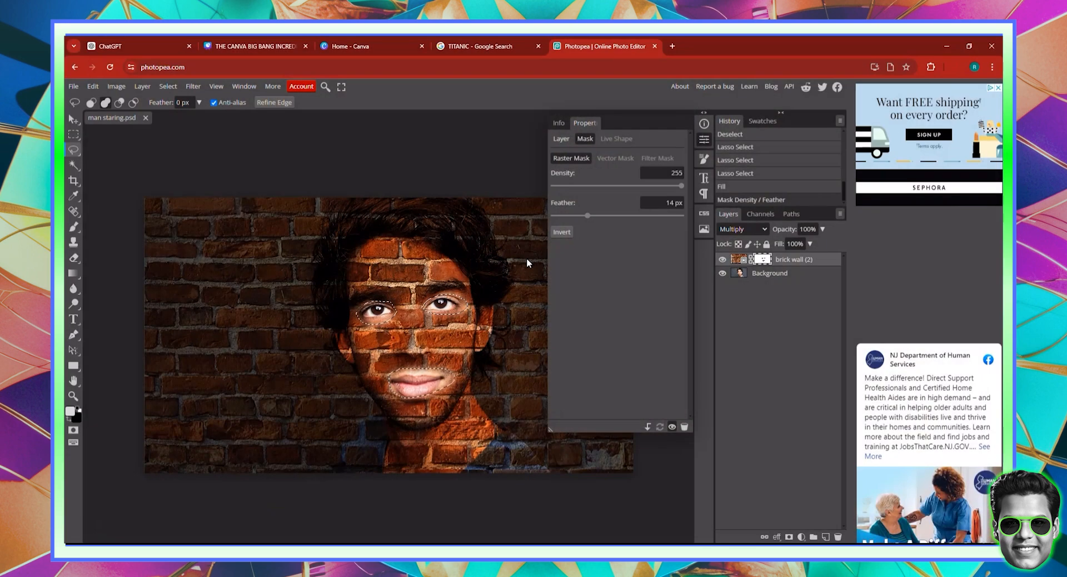
pyautogui.click(145, 118)
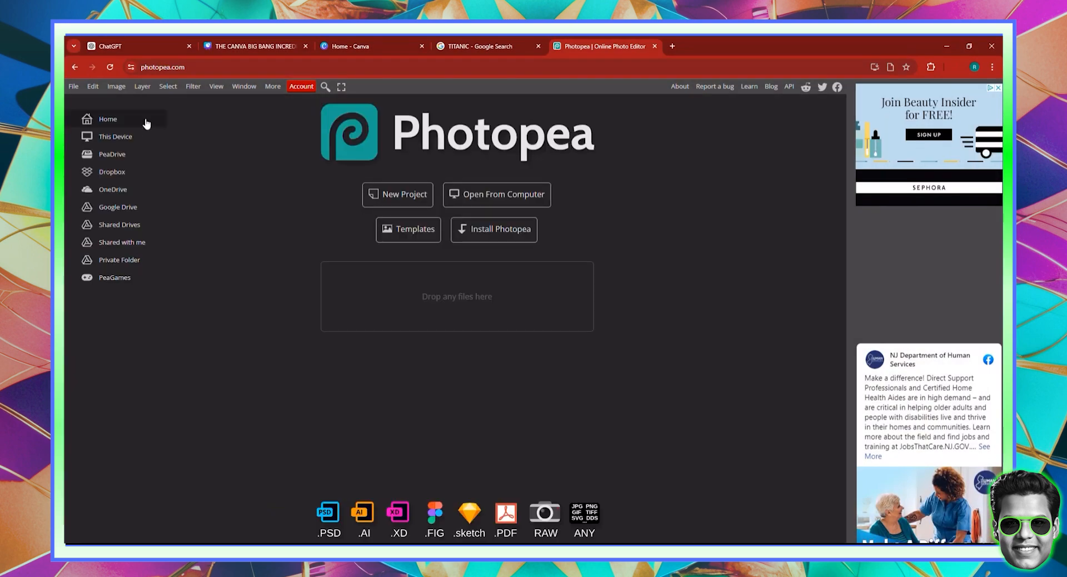
# - Switch to Canva and create a new custom-size design of 1000 × 1500 px
pyautogui.click(355, 46)
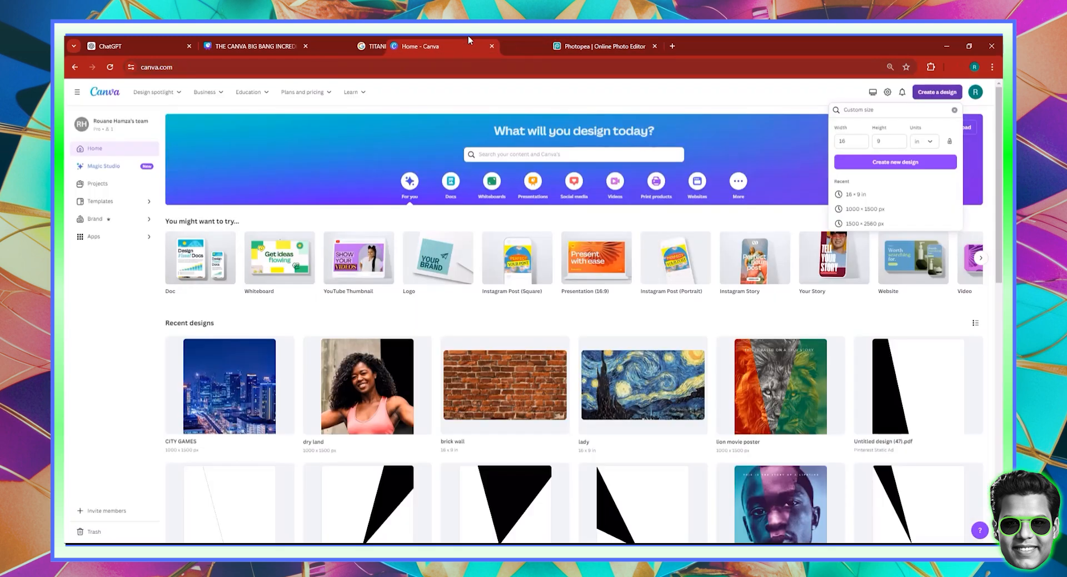
pyautogui.moveTo(361, 47); pyautogui.dragTo(489, 46)
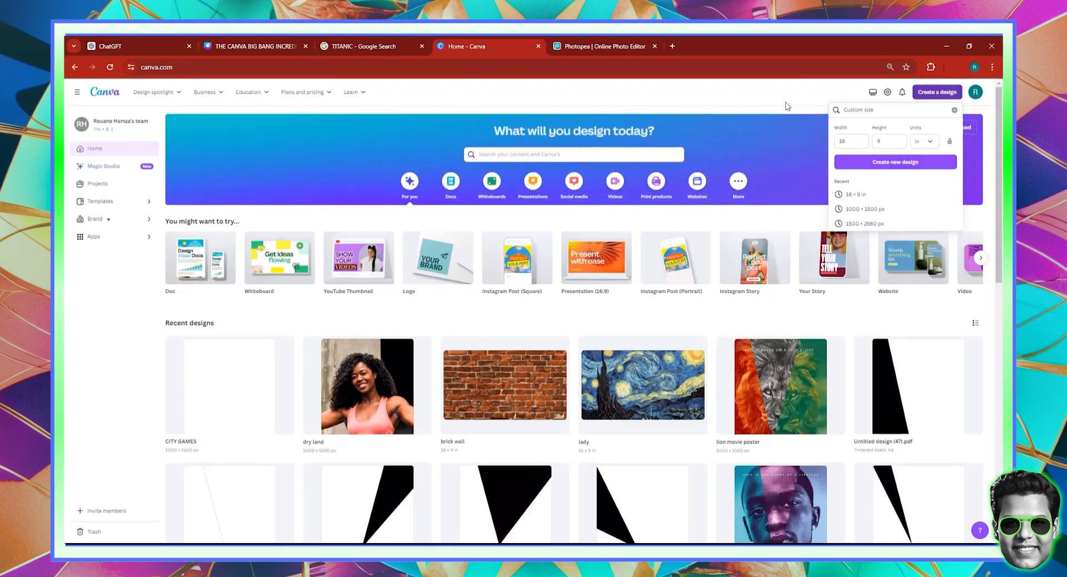
pyautogui.click(935, 96)
pyautogui.click(936, 97)
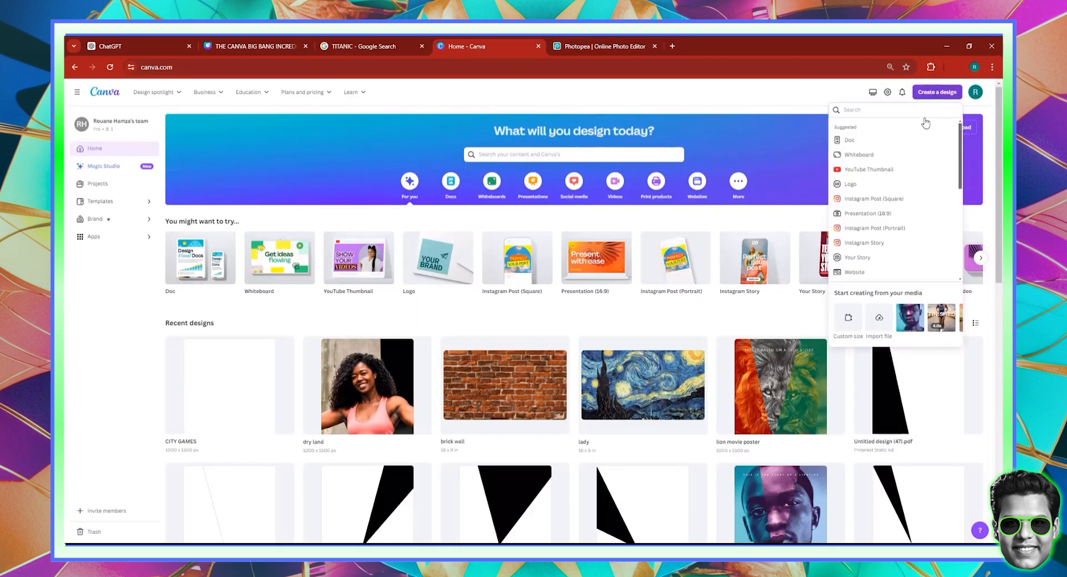
pyautogui.click(850, 312)
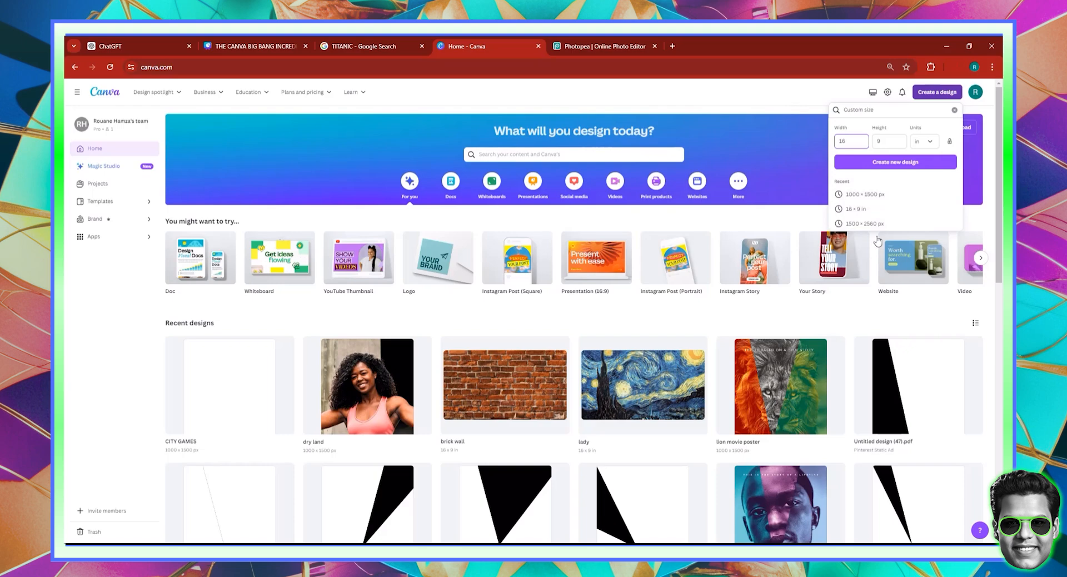
pyautogui.click(876, 203)
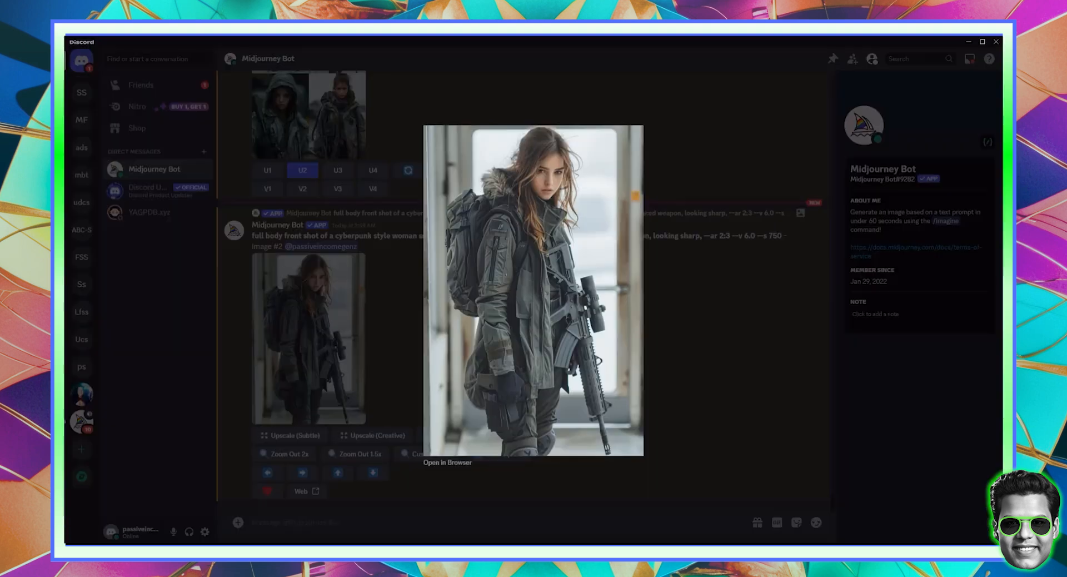
# - View the Titanic movie poster in the Google image results as a reference, and return to the blank Canva design
pyautogui.click(687, 349)
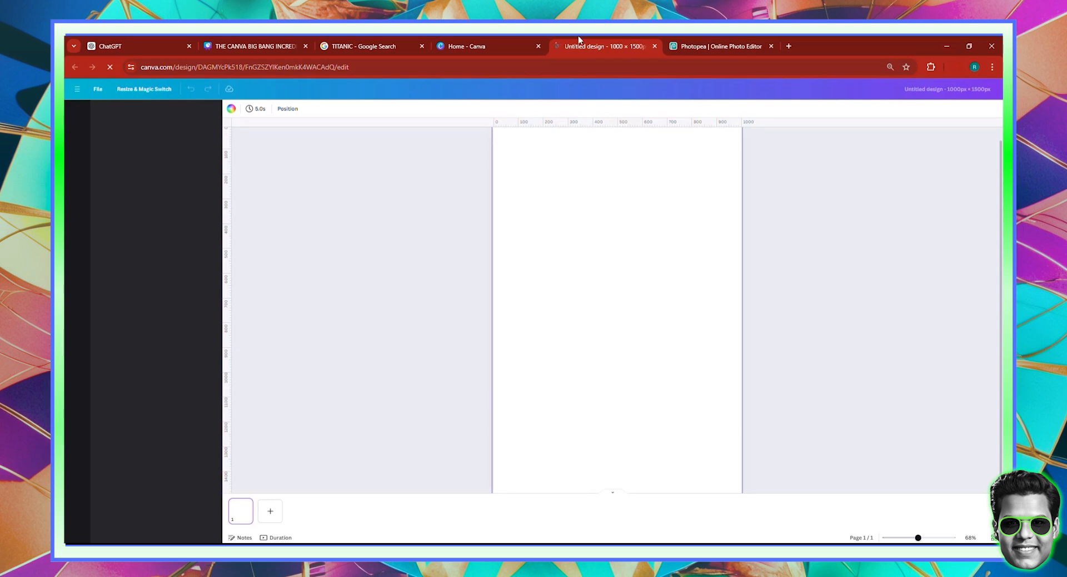
pyautogui.click(691, 44)
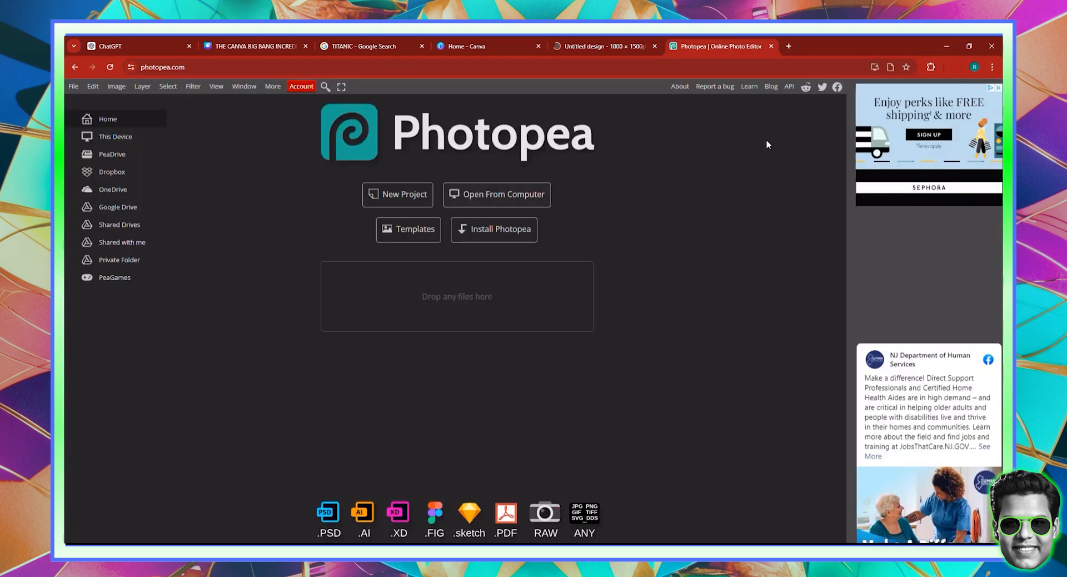
pyautogui.click(601, 45)
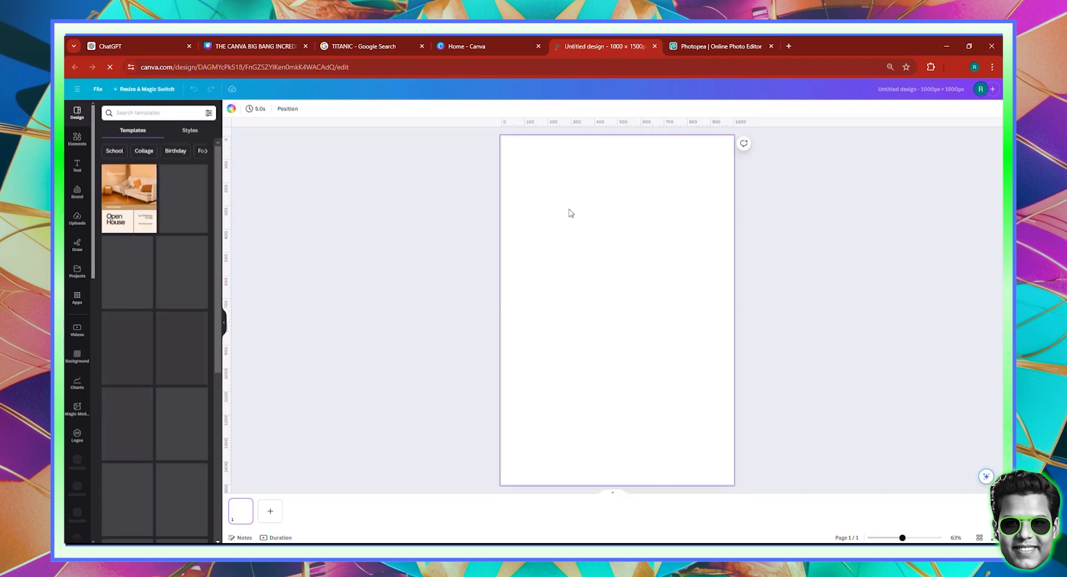
pyautogui.click(386, 40)
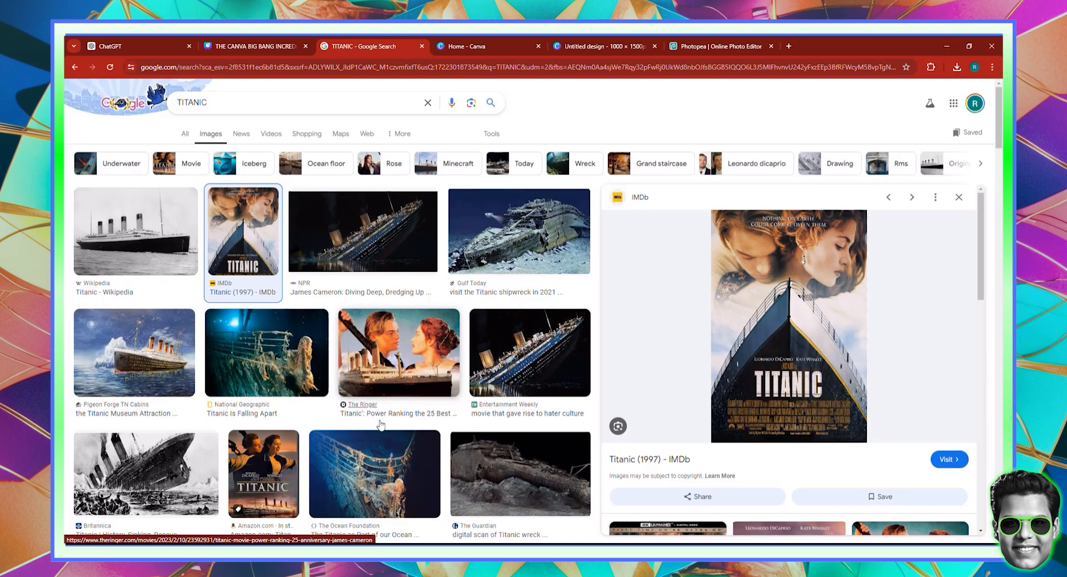
pyautogui.click(582, 39)
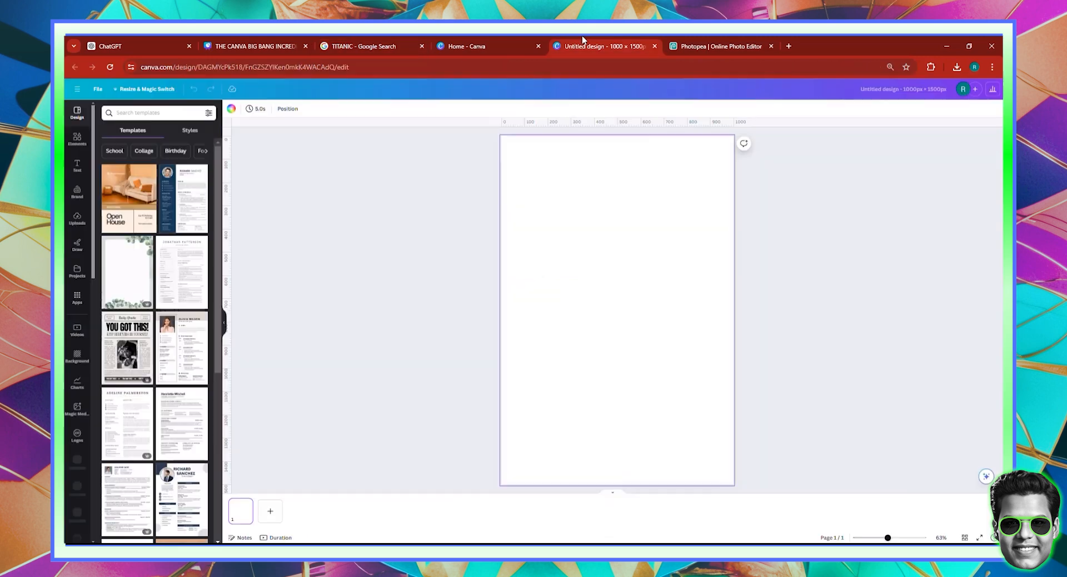
# - Search the design elements for TITANIC and limit the results to photos
pyautogui.click(76, 139)
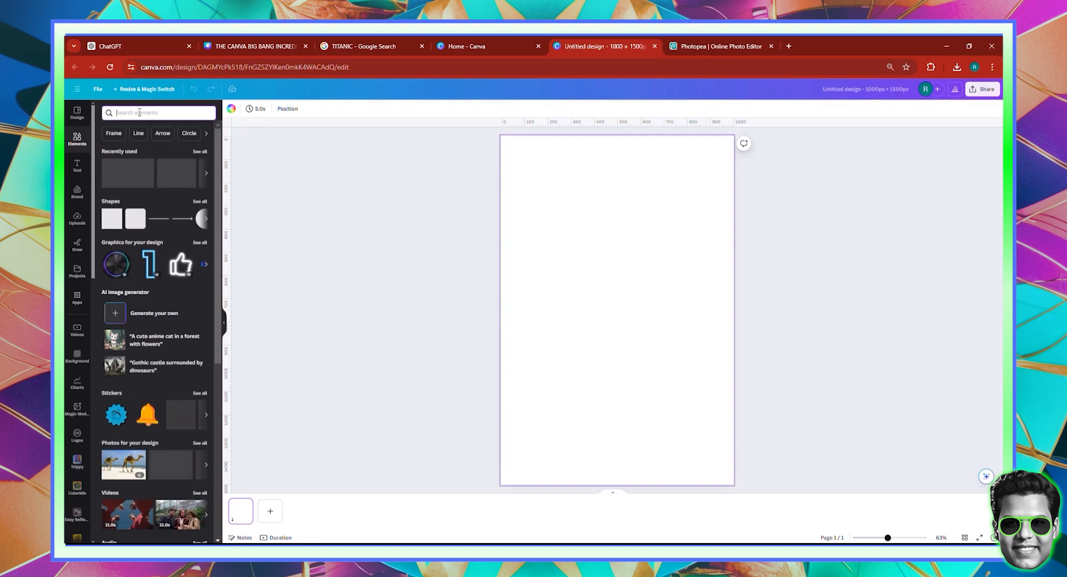
pyautogui.click(139, 112)
pyautogui.write('TITANIC')
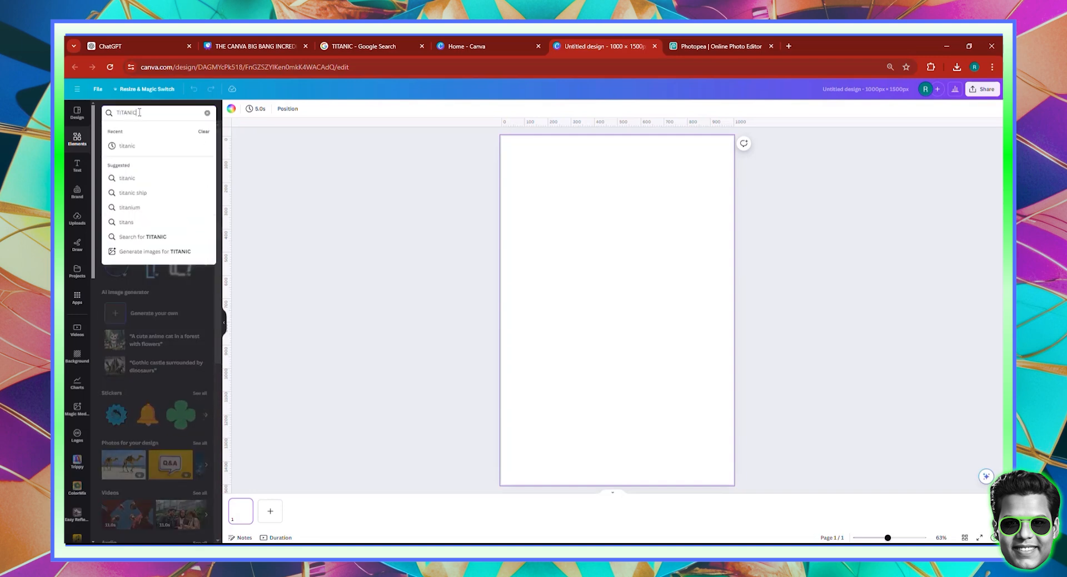
pyautogui.press('Return')
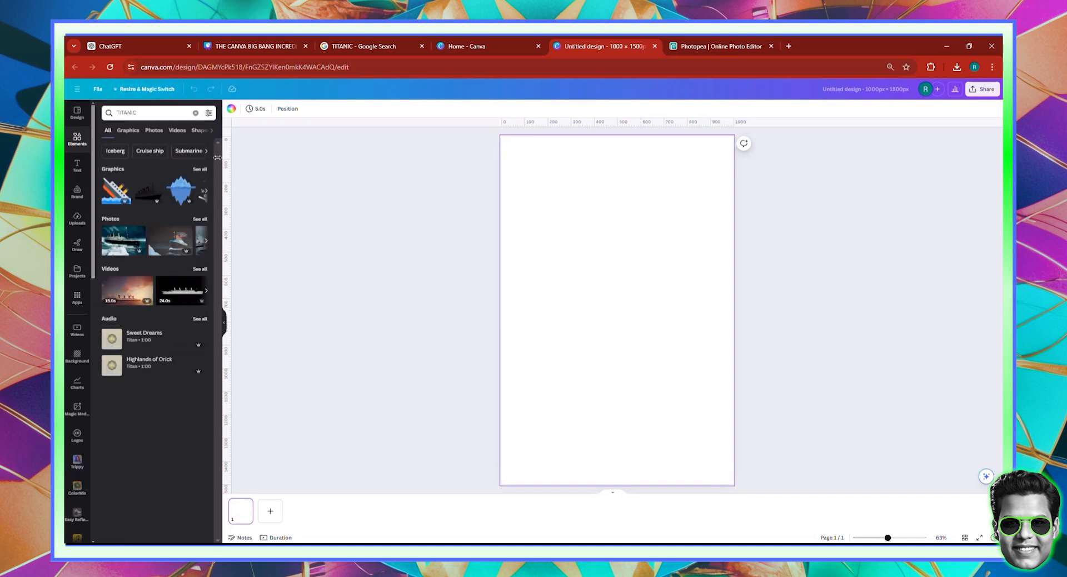
pyautogui.click(158, 136)
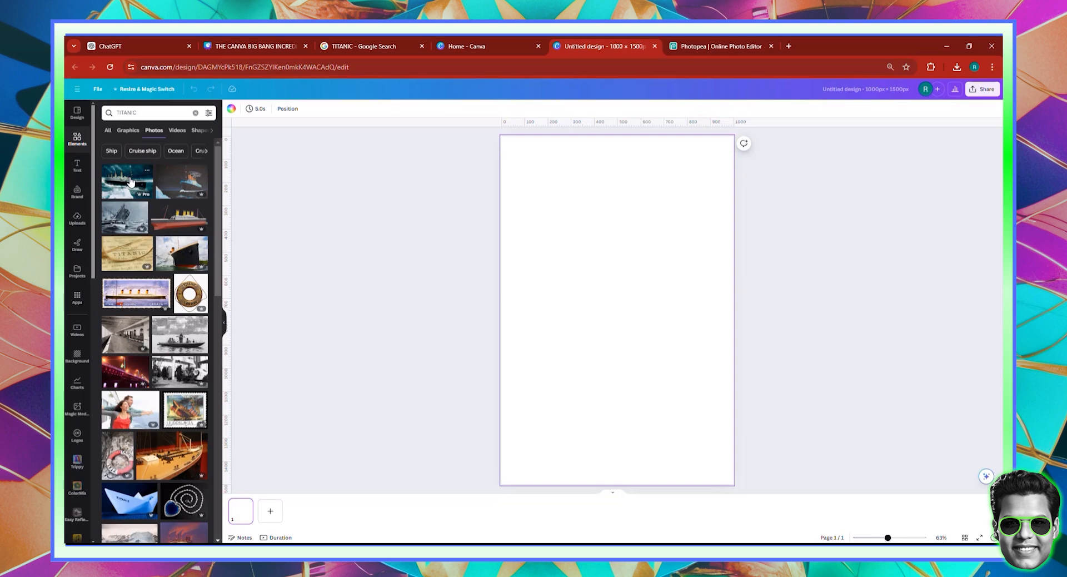
# - Add the photo of the ship beside the iceberg and set it as the page background
pyautogui.click(130, 181)
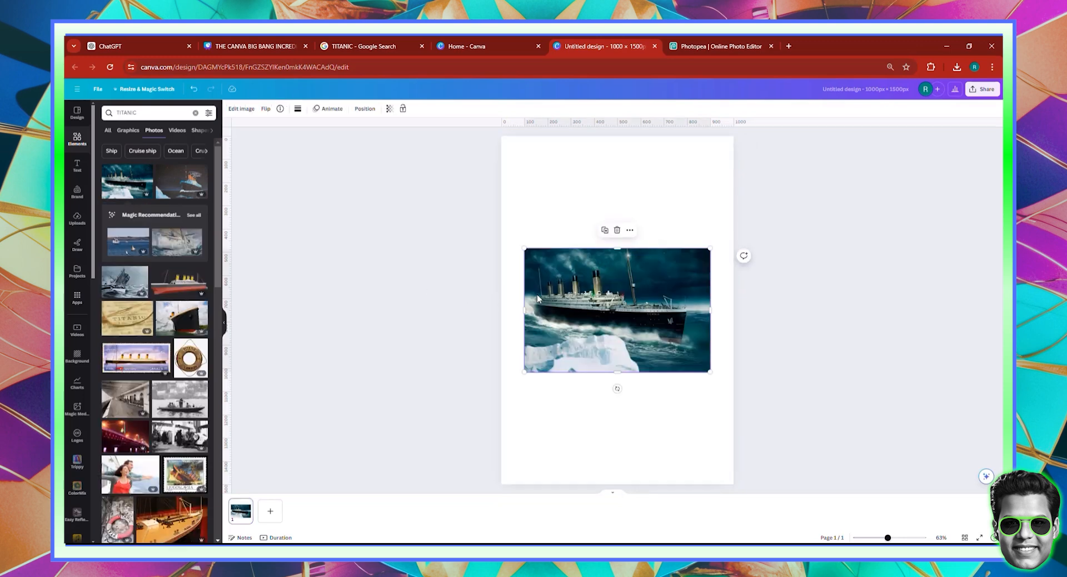
pyautogui.rightClick(586, 310)
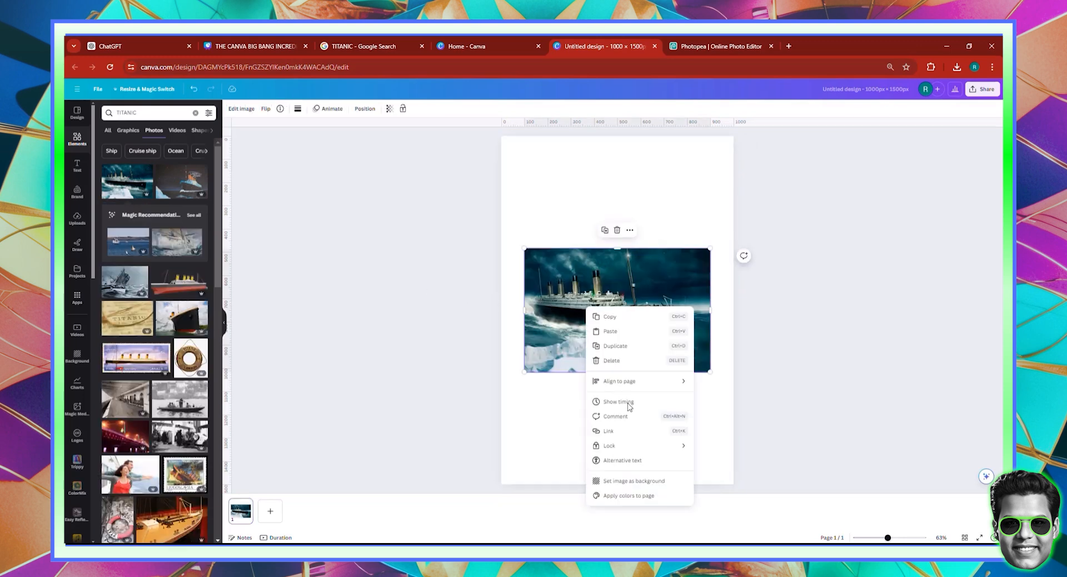
pyautogui.click(628, 480)
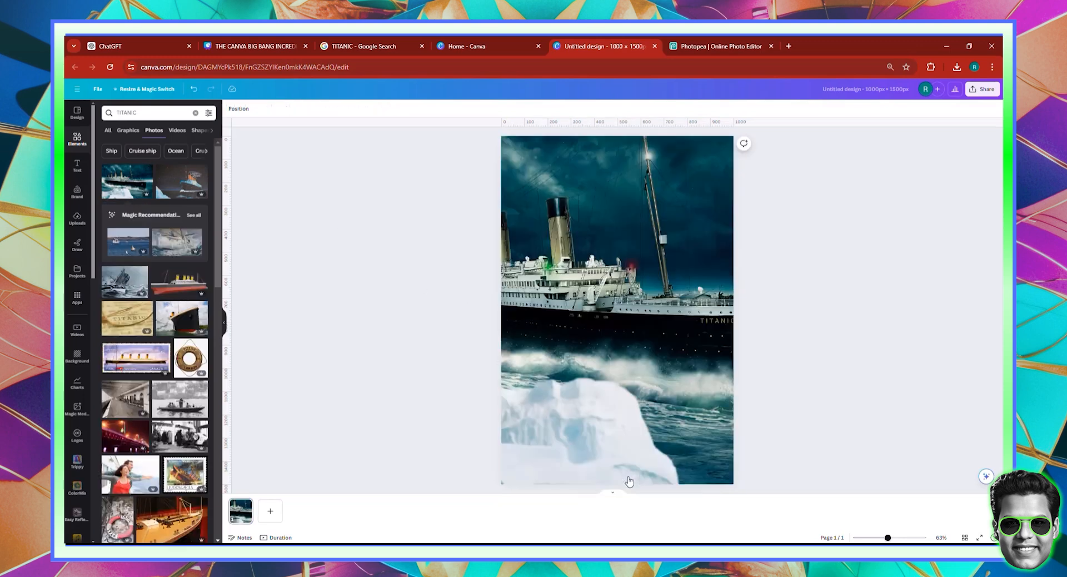
# - Auto-adjust the colors of the ship background image
pyautogui.click(647, 340)
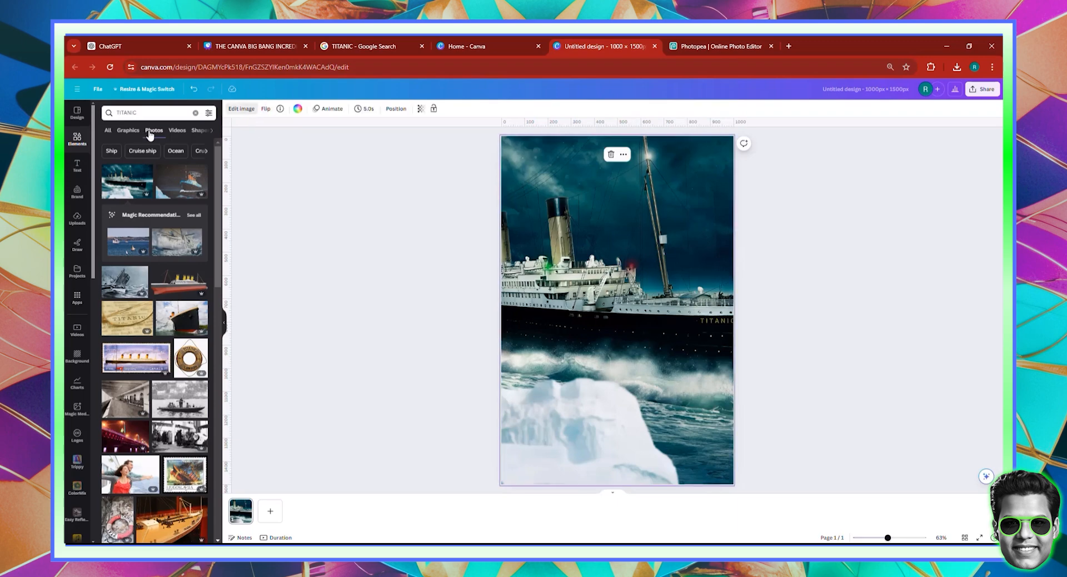
pyautogui.click(158, 115)
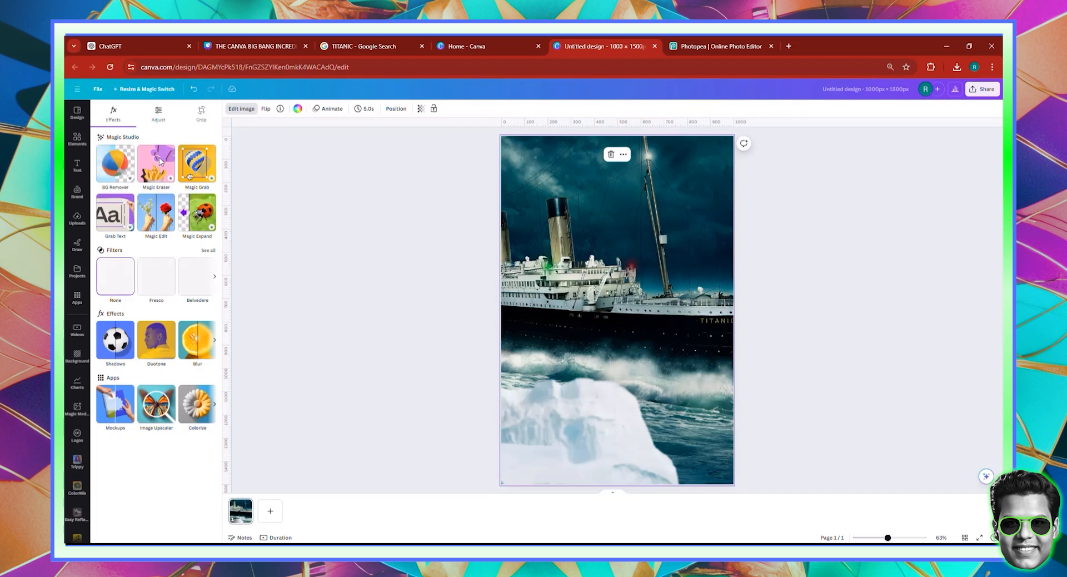
pyautogui.click(157, 140)
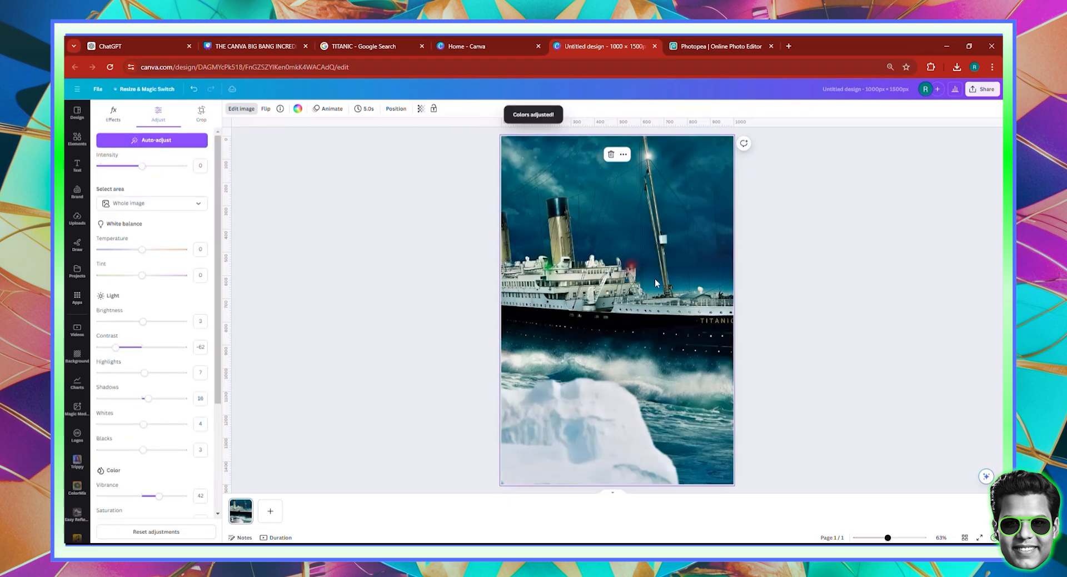
# - Enlarge the ship image within the page crop and shift it down and to the right so less of the iceberg shows
pyautogui.moveTo(887, 537); pyautogui.dragTo(878, 538)
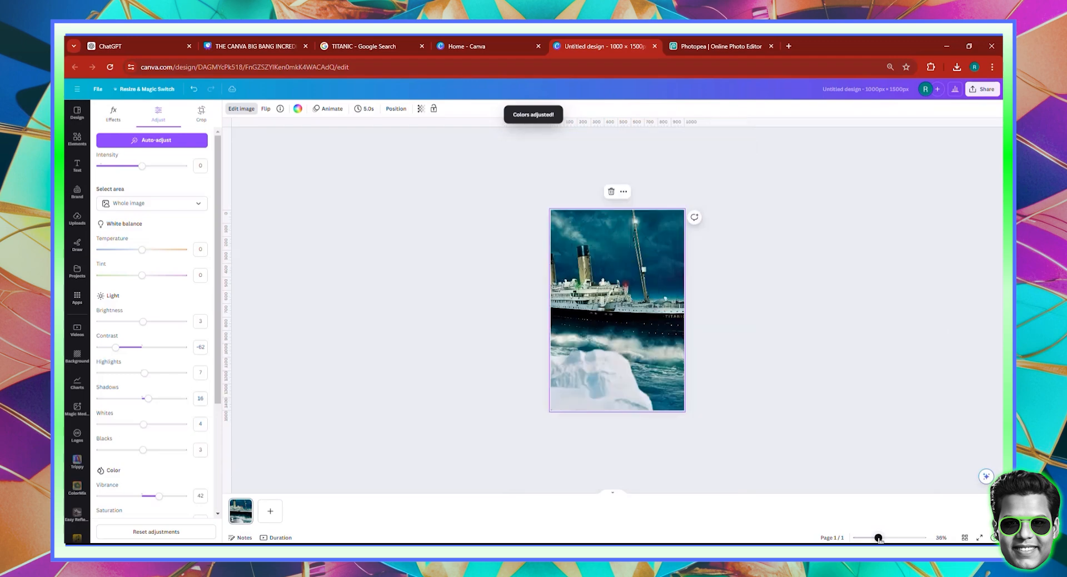
pyautogui.doubleClick(620, 311)
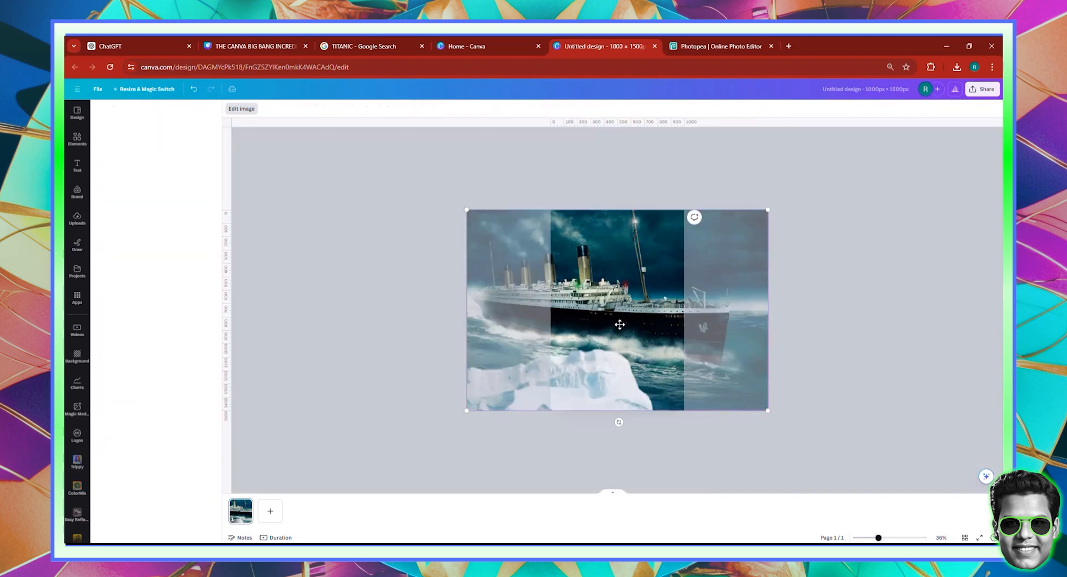
pyautogui.moveTo(466, 210); pyautogui.dragTo(384, 156)
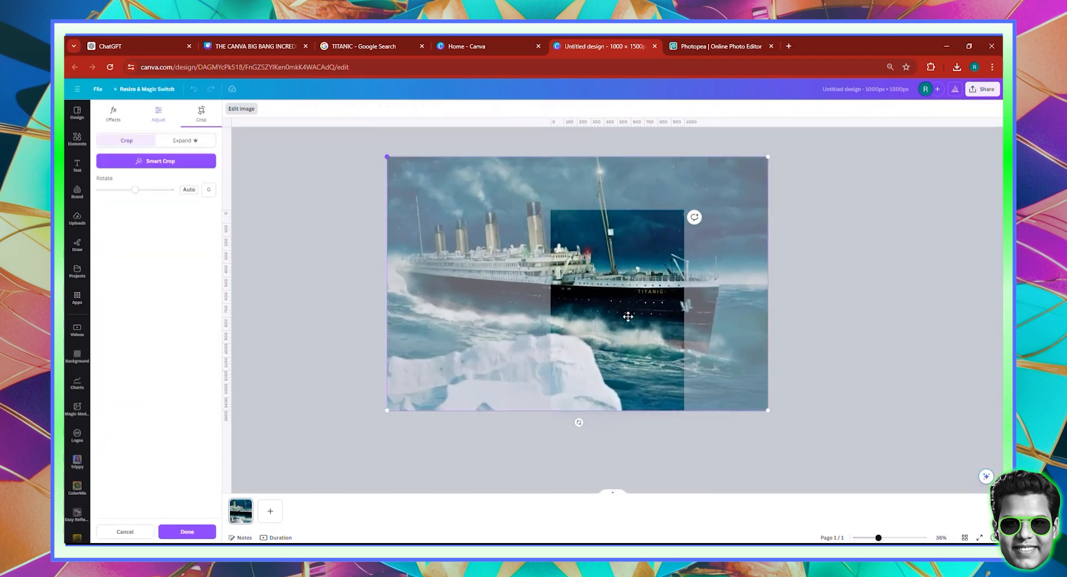
pyautogui.moveTo(627, 314); pyautogui.dragTo(667, 393)
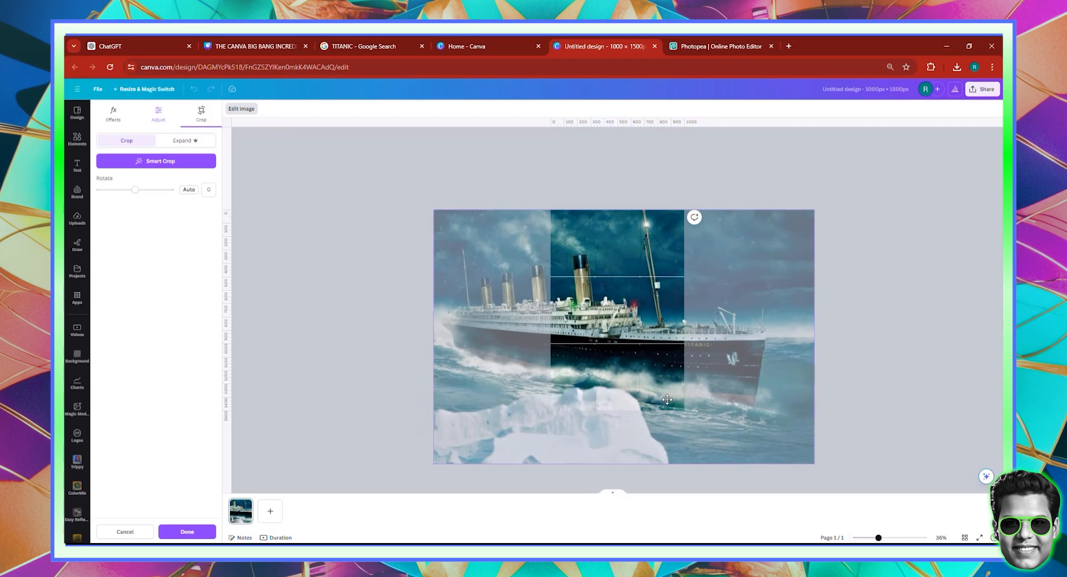
pyautogui.click(871, 377)
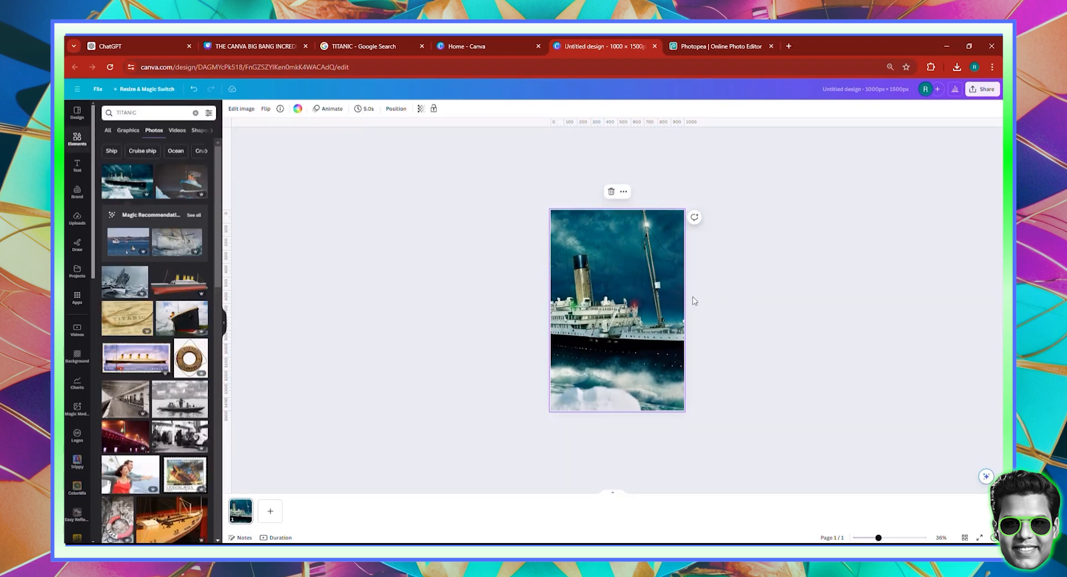
pyautogui.click(773, 320)
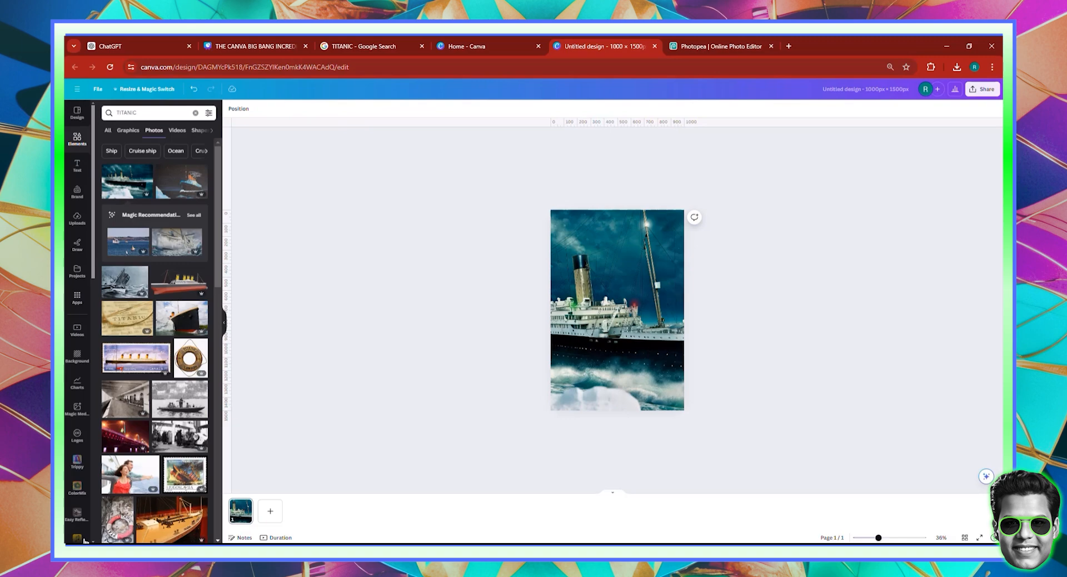
# - Add the photo of the couple with outstretched arms and the photo of the girl and boy posing on a boat
pyautogui.click(138, 477)
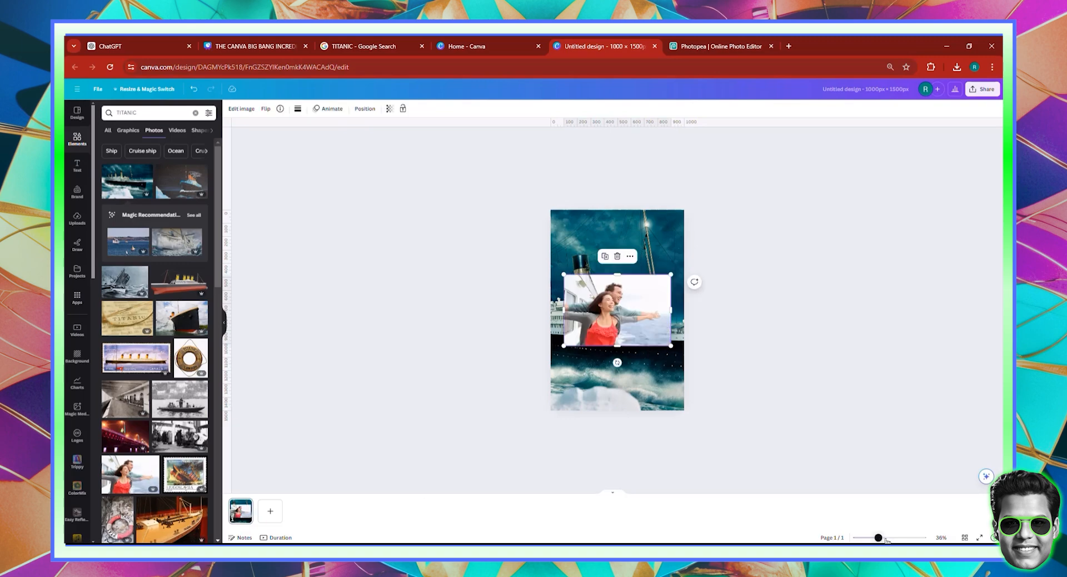
pyautogui.scroll(5, 694, 395)
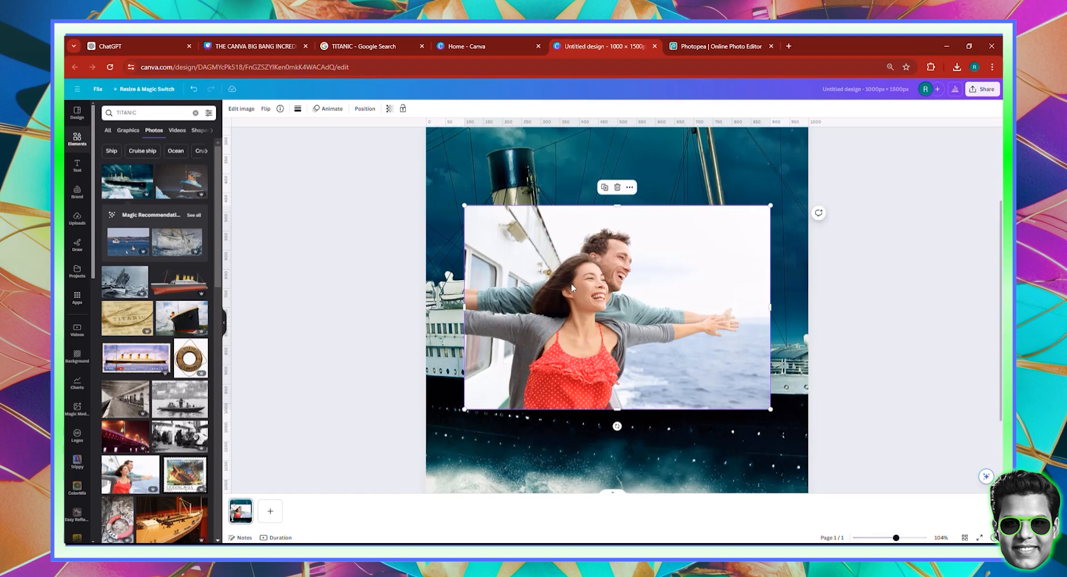
pyautogui.scroll(-4, 149, 320)
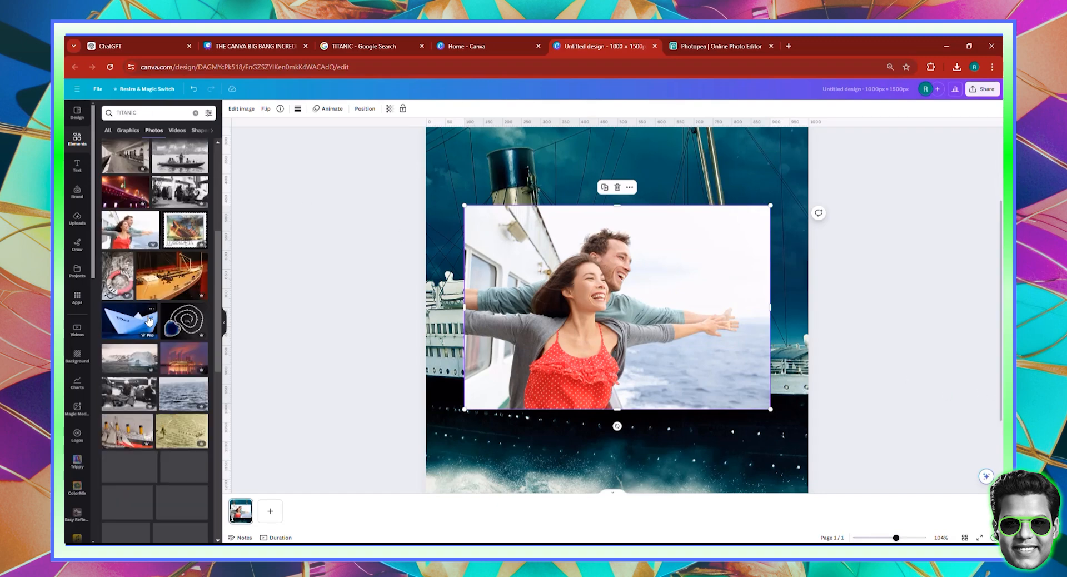
pyautogui.scroll(-3, 148, 320)
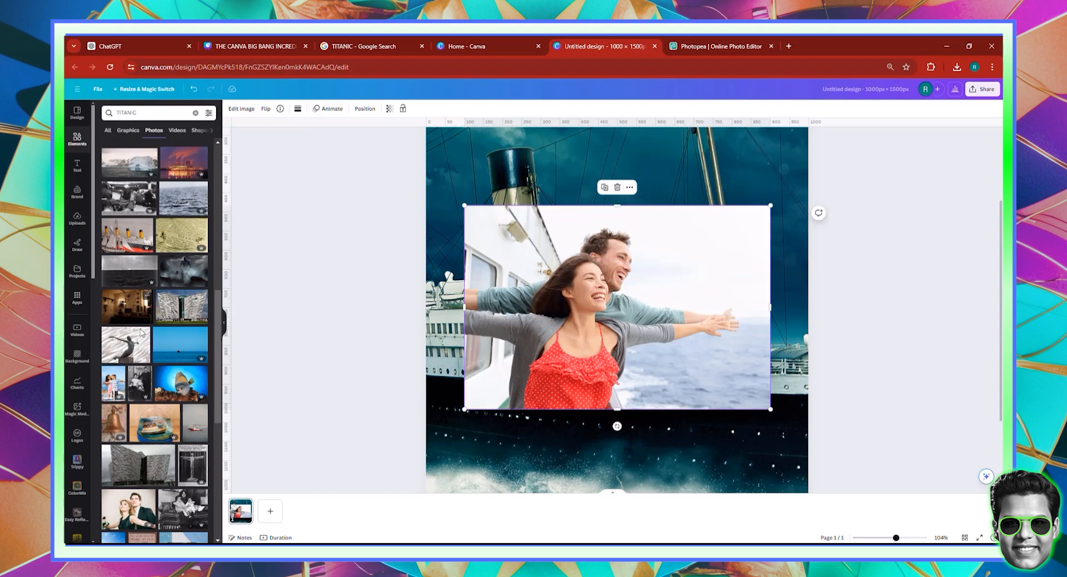
pyautogui.click(114, 385)
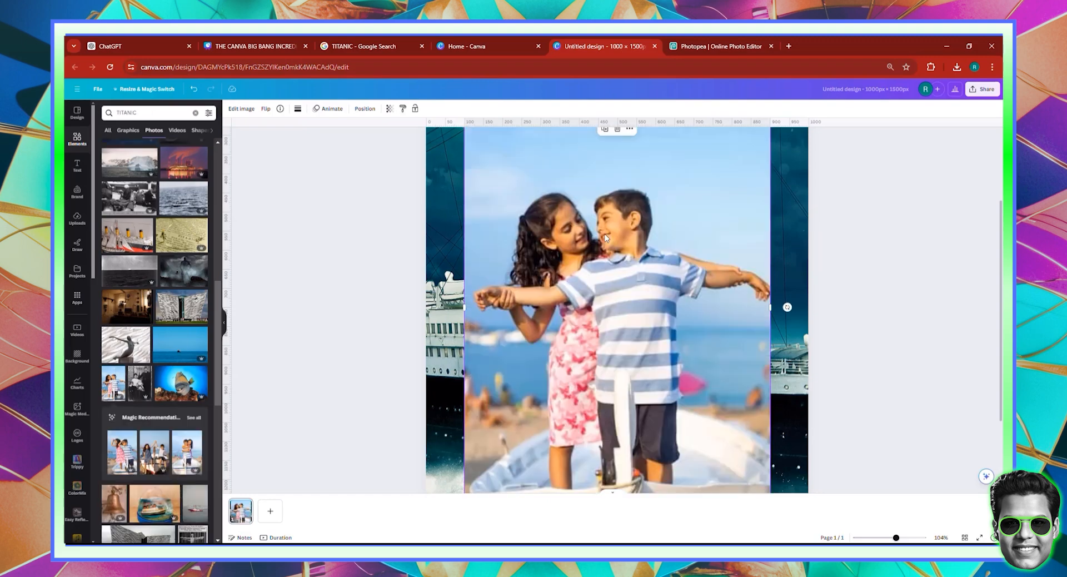
# - Undo the addition of the photo of the girl and boy posing on a boat
pyautogui.hotkey('ctrl', 'z')
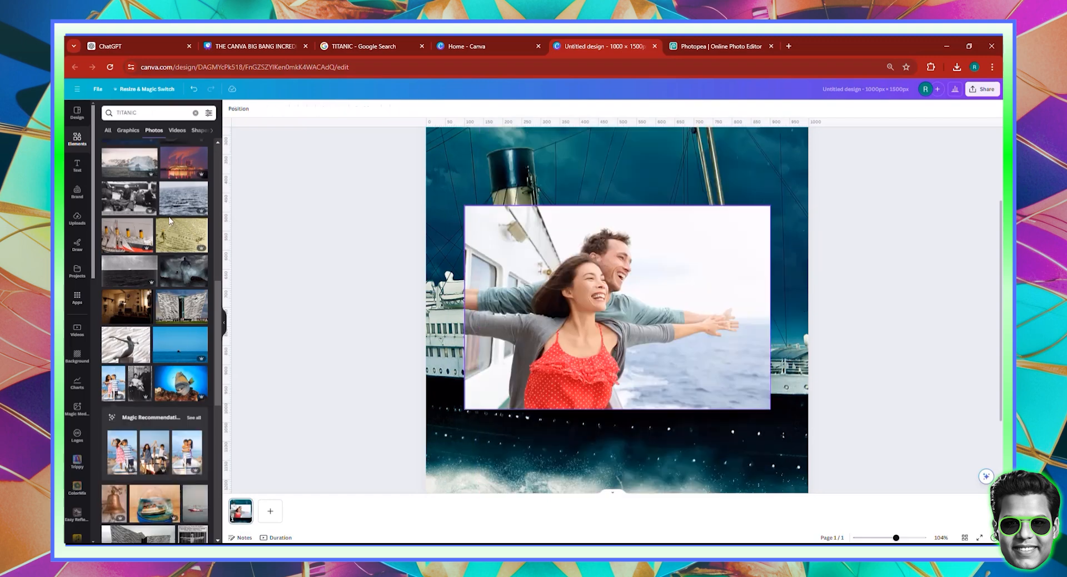
pyautogui.scroll(-3, 122, 315)
pyautogui.scroll(-2, 160, 306)
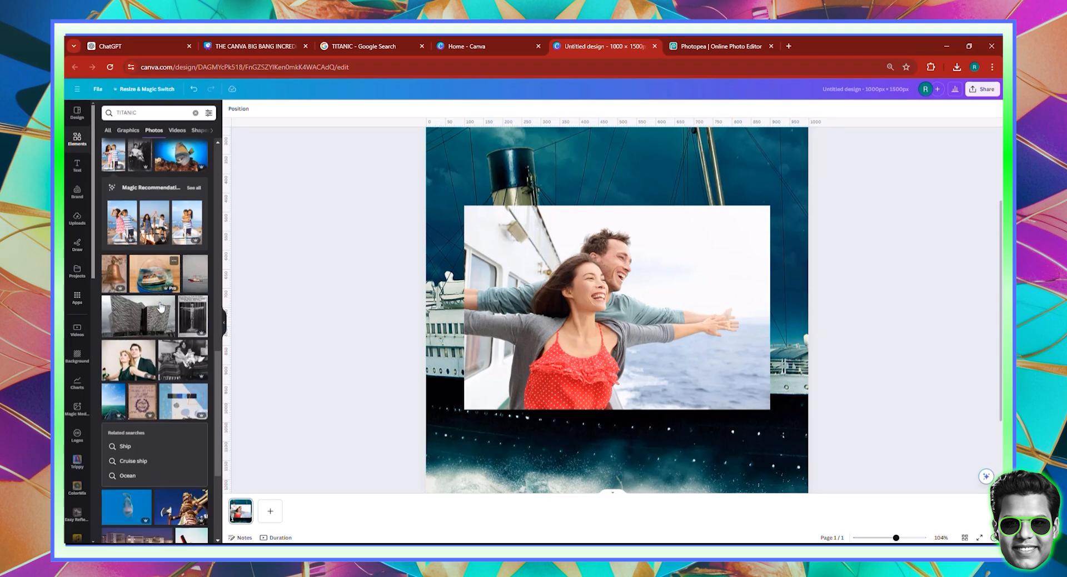
pyautogui.scroll(-2, 160, 306)
pyautogui.scroll(-3, 160, 306)
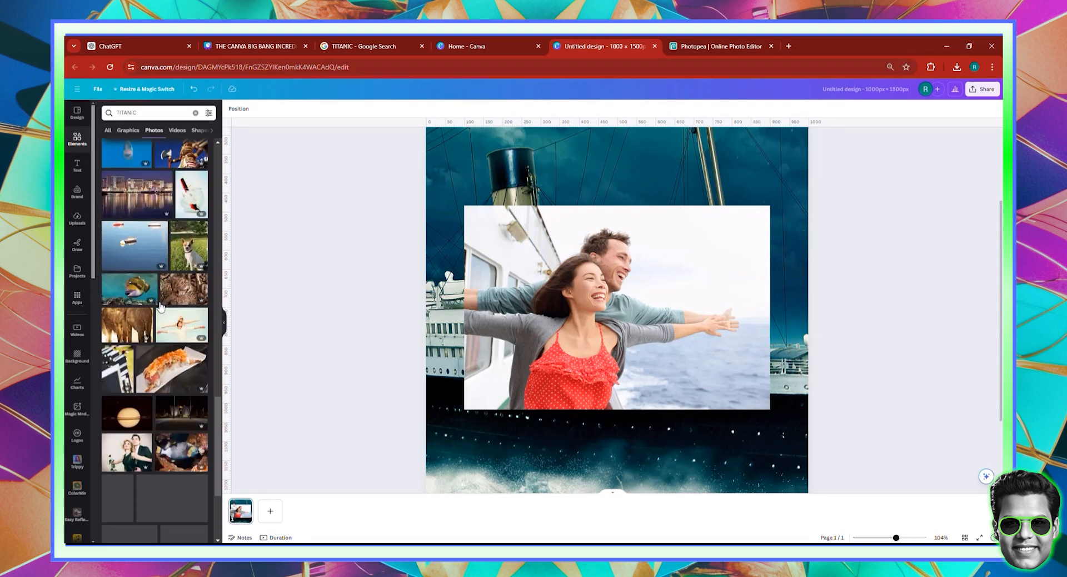
pyautogui.scroll(-2, 160, 306)
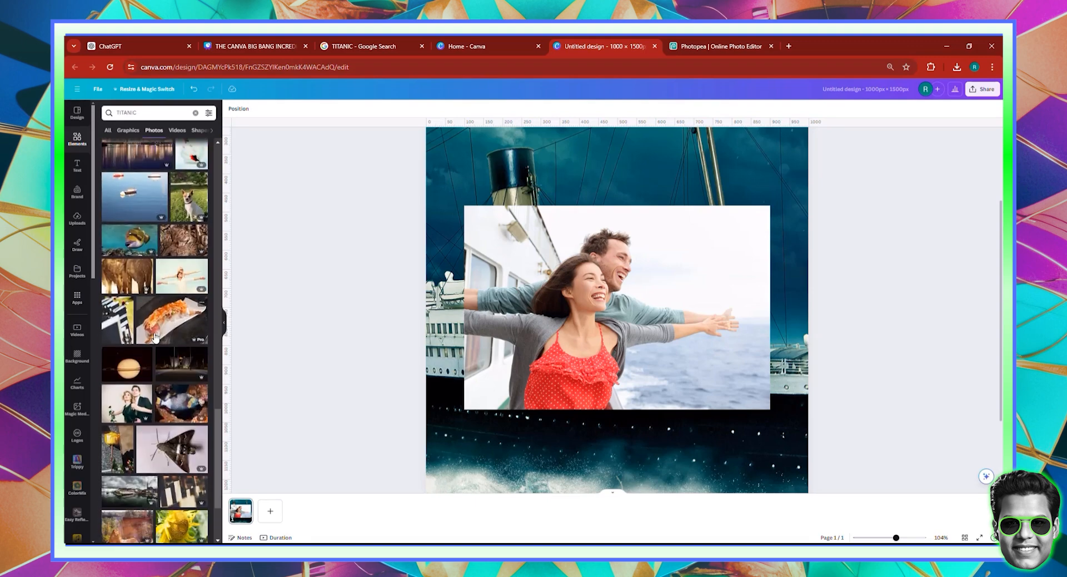
pyautogui.click(127, 412)
pyautogui.moveTo(562, 329); pyautogui.dragTo(652, 346)
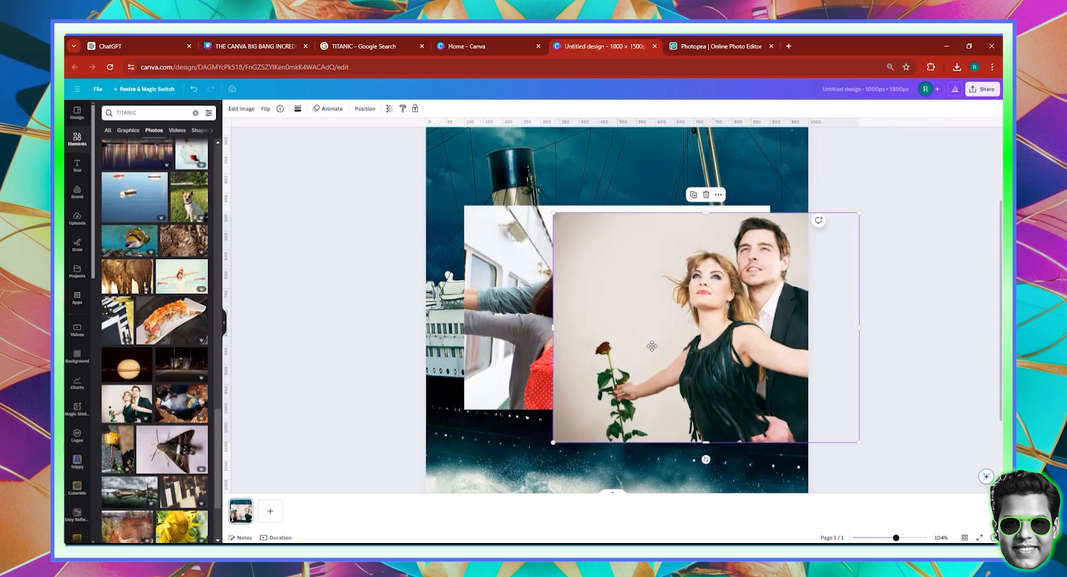
pyautogui.press('Delete')
# - Remove the background from the photo of the couple with outstretched arms
pyautogui.click(592, 302)
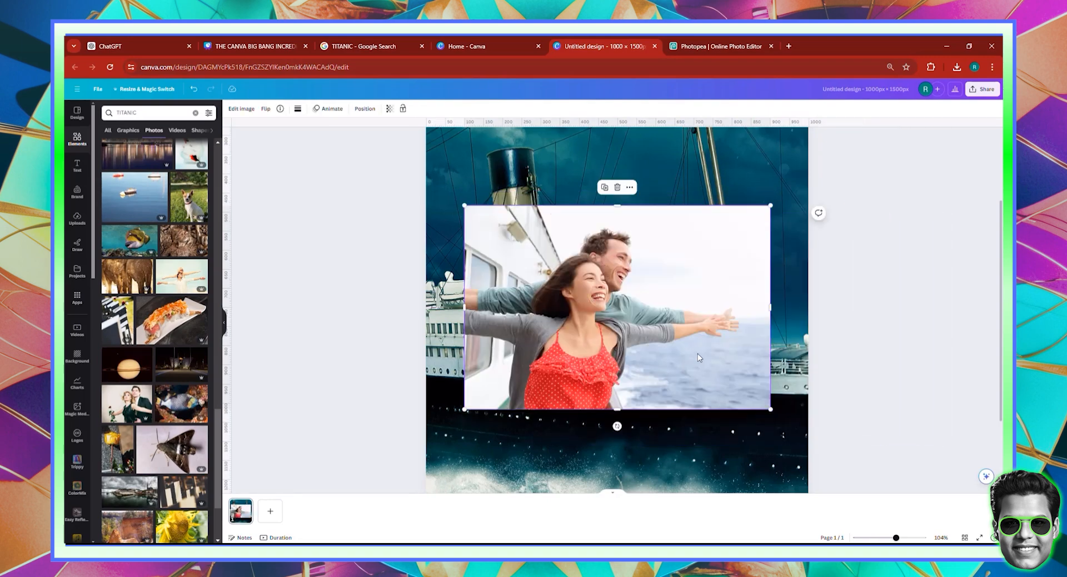
pyautogui.click(244, 109)
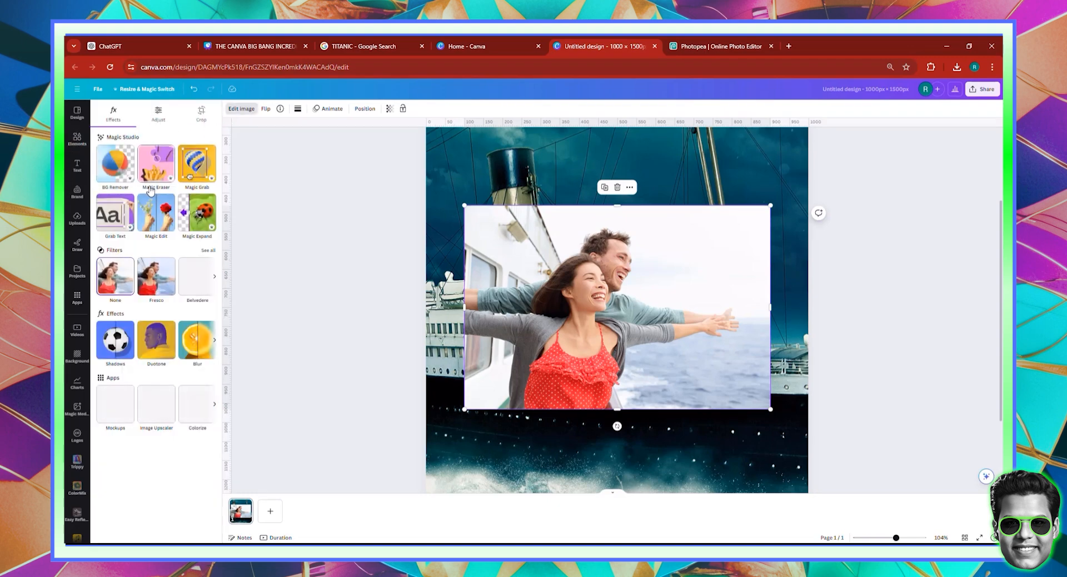
pyautogui.click(116, 166)
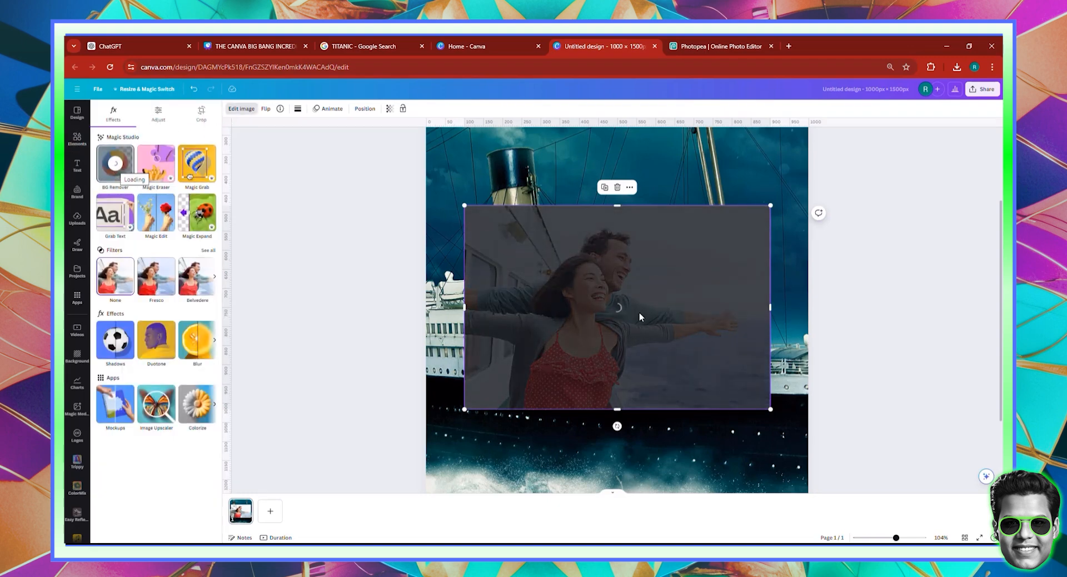
# - Copy the couple cutout onto a new second page and delete it from the ship page
pyautogui.rightClick(586, 327)
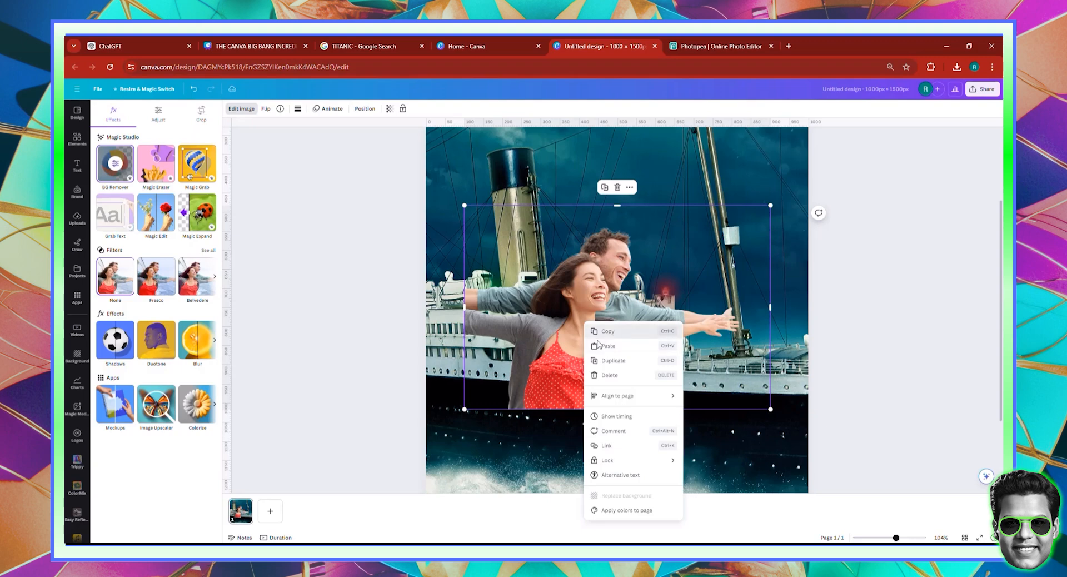
pyautogui.click(599, 332)
pyautogui.click(270, 511)
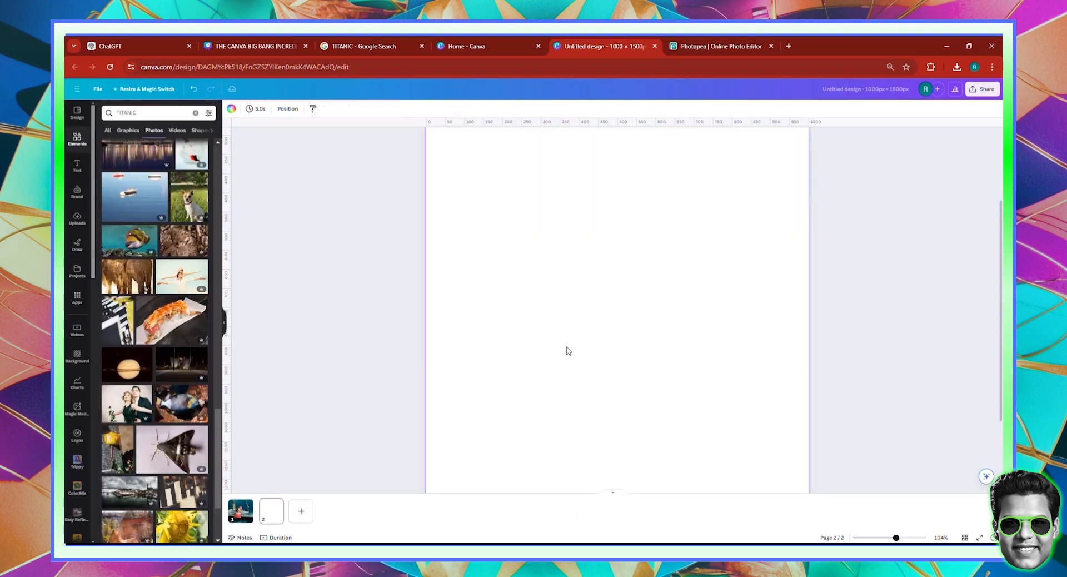
pyautogui.hotkey('ctrl', 'v')
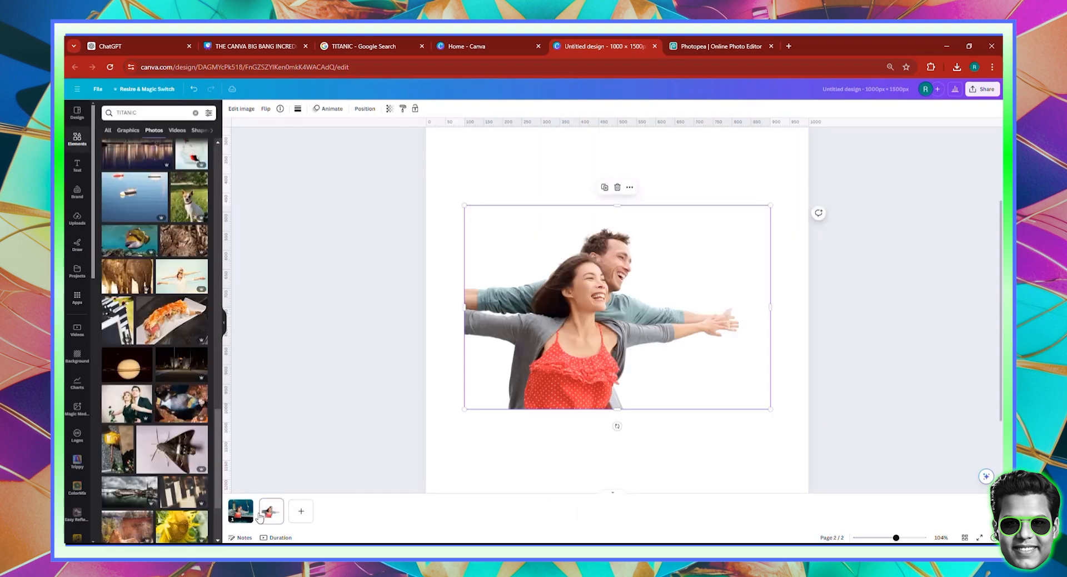
pyautogui.click(249, 515)
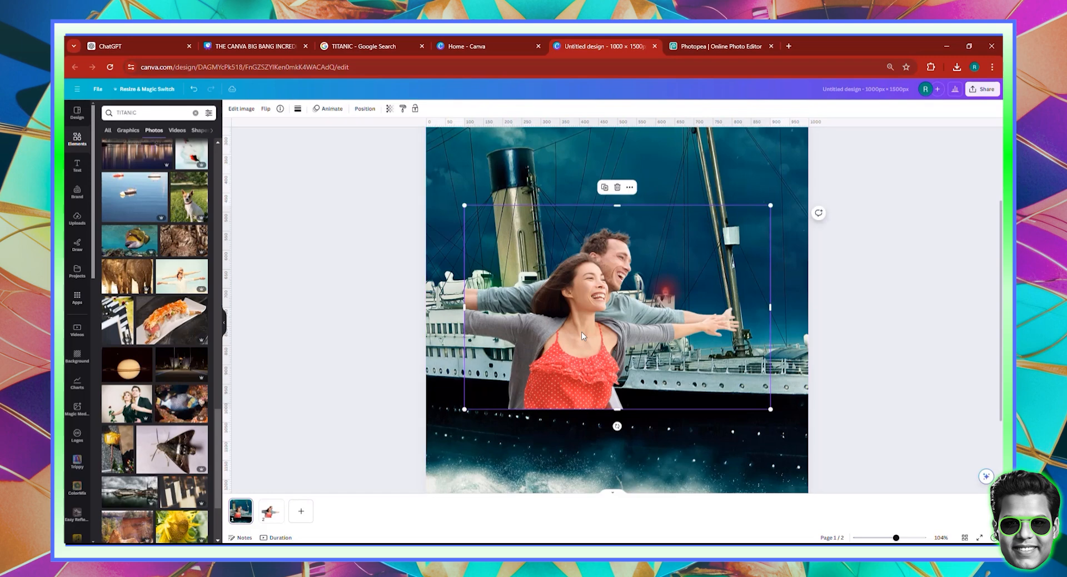
pyautogui.press('Delete')
# - Enlarge the couple cutout on page 2 to about 1237 × 824 px and align it with the page's upper edge, arms spanning the width
pyautogui.rightClick(274, 509)
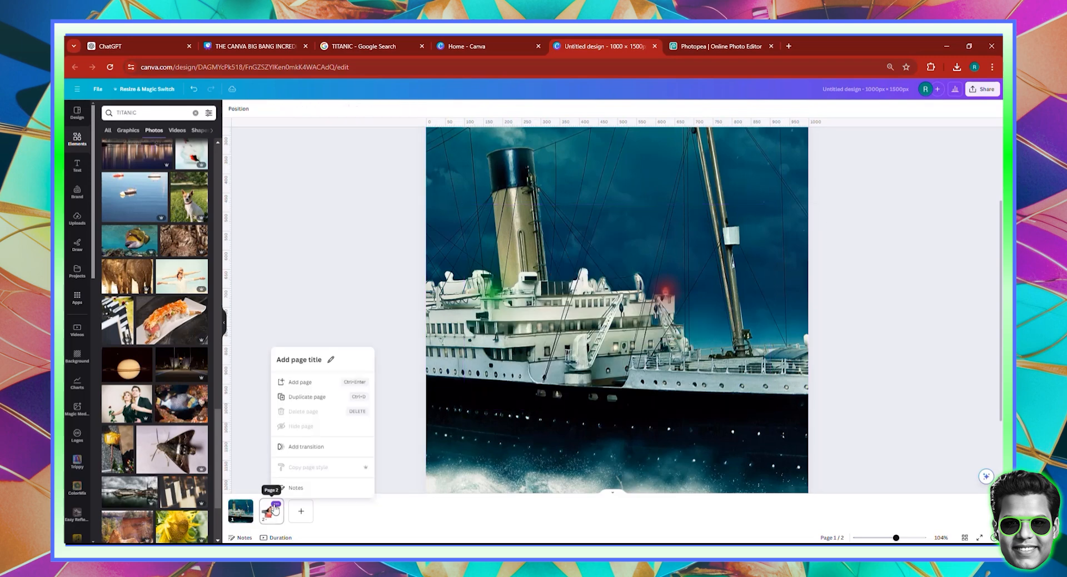
pyautogui.moveTo(895, 538); pyautogui.dragTo(881, 538)
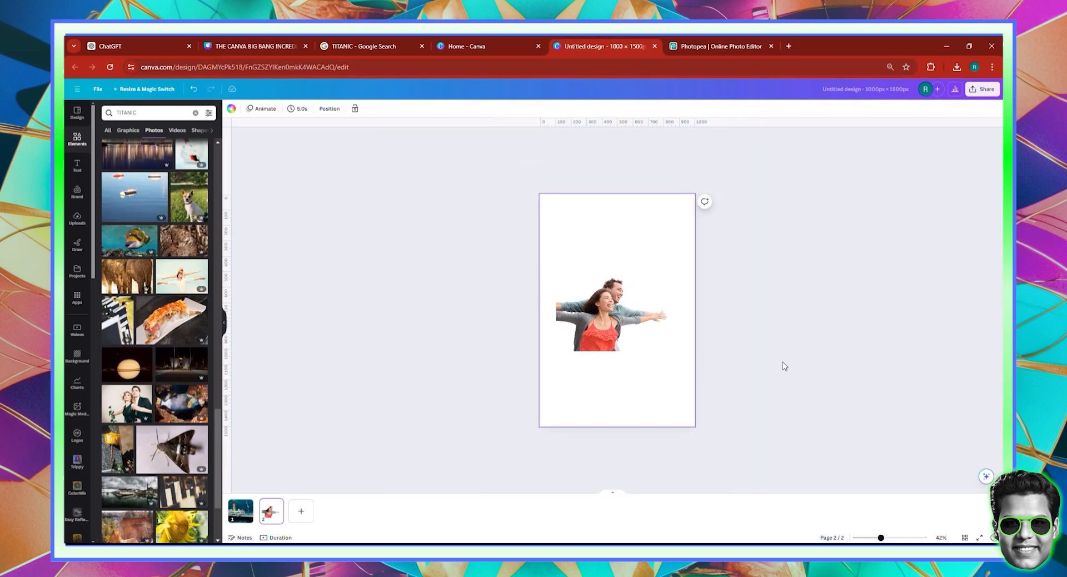
pyautogui.click(572, 305)
pyautogui.moveTo(589, 316); pyautogui.dragTo(573, 265)
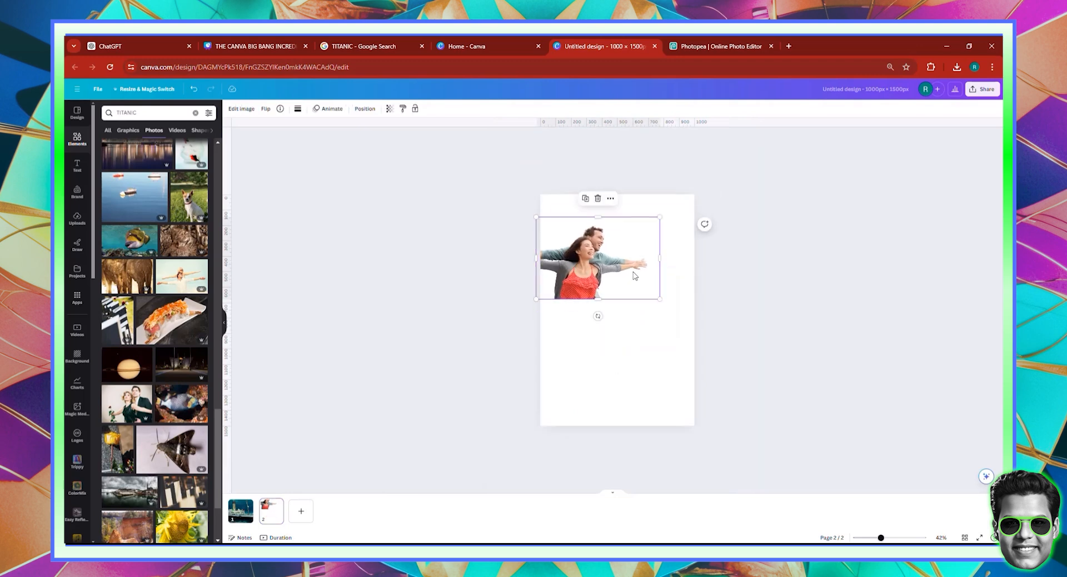
pyautogui.moveTo(659, 299); pyautogui.dragTo(726, 345)
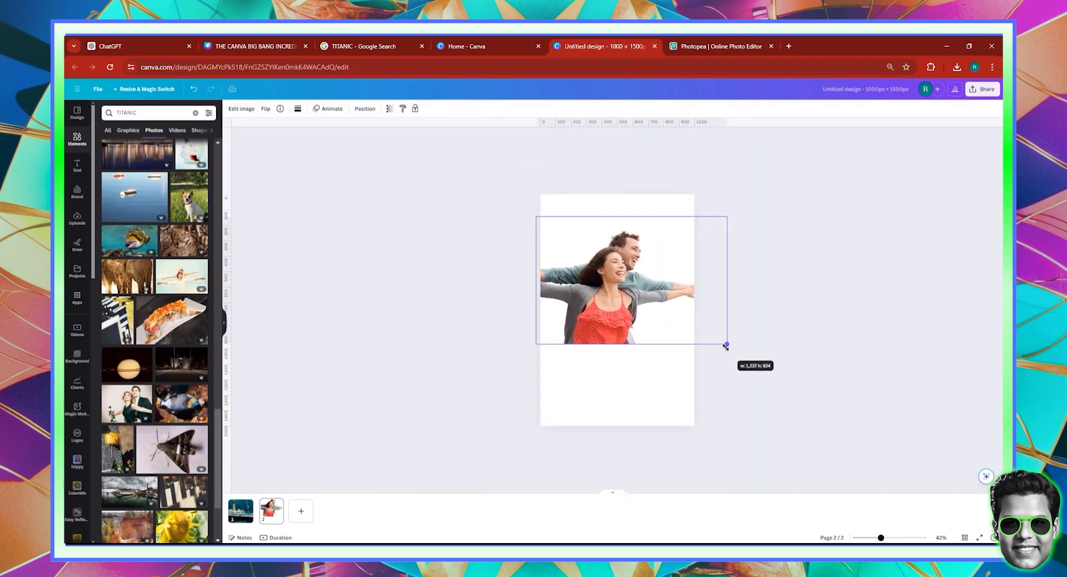
pyautogui.moveTo(628, 318); pyautogui.dragTo(628, 303)
pyautogui.click(774, 352)
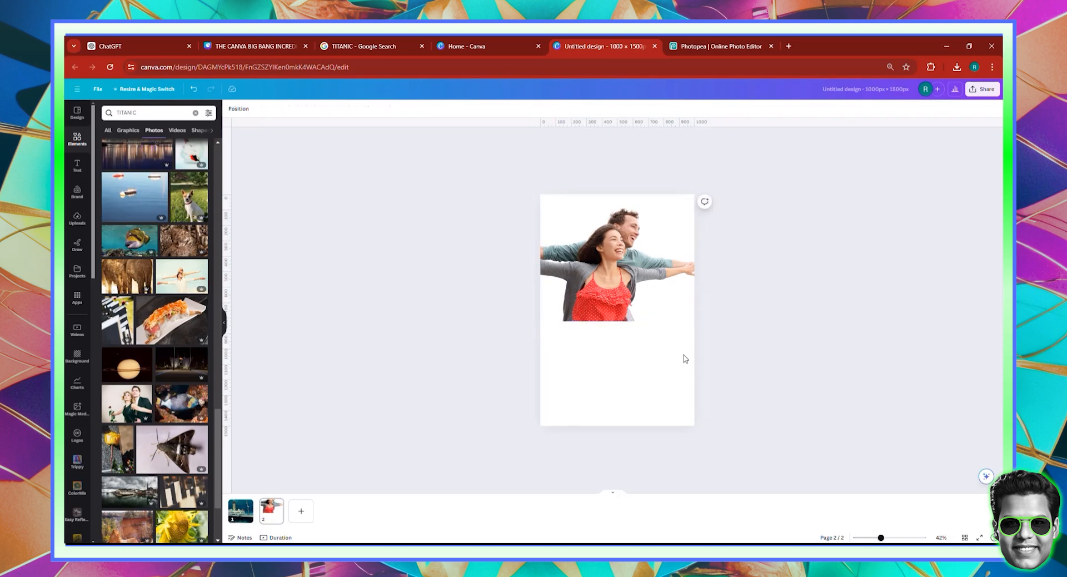
# - Auto-adjust the colors of the couple cutout
pyautogui.click(598, 278)
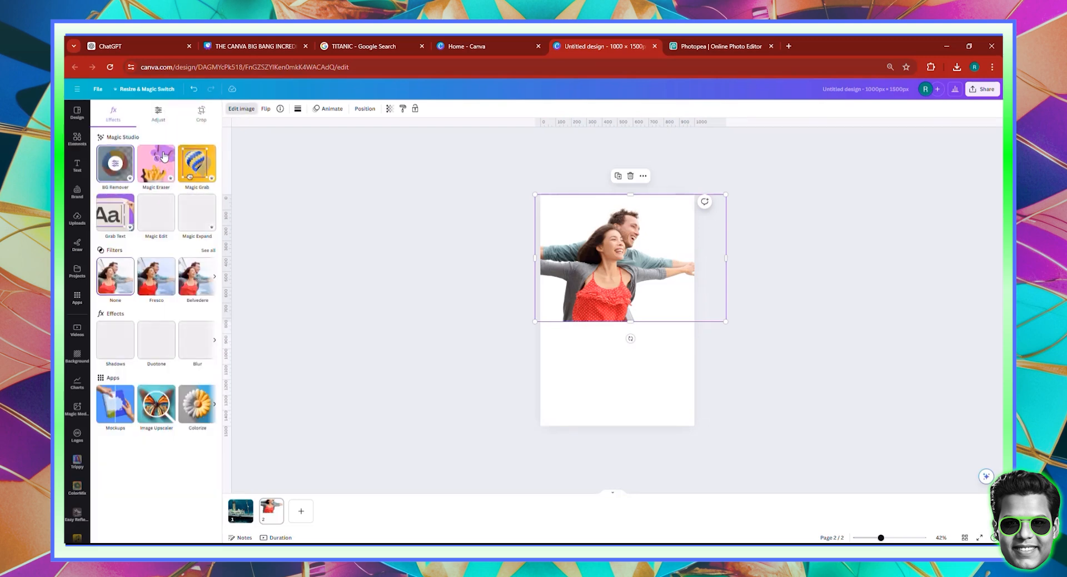
pyautogui.click(160, 116)
pyautogui.click(164, 143)
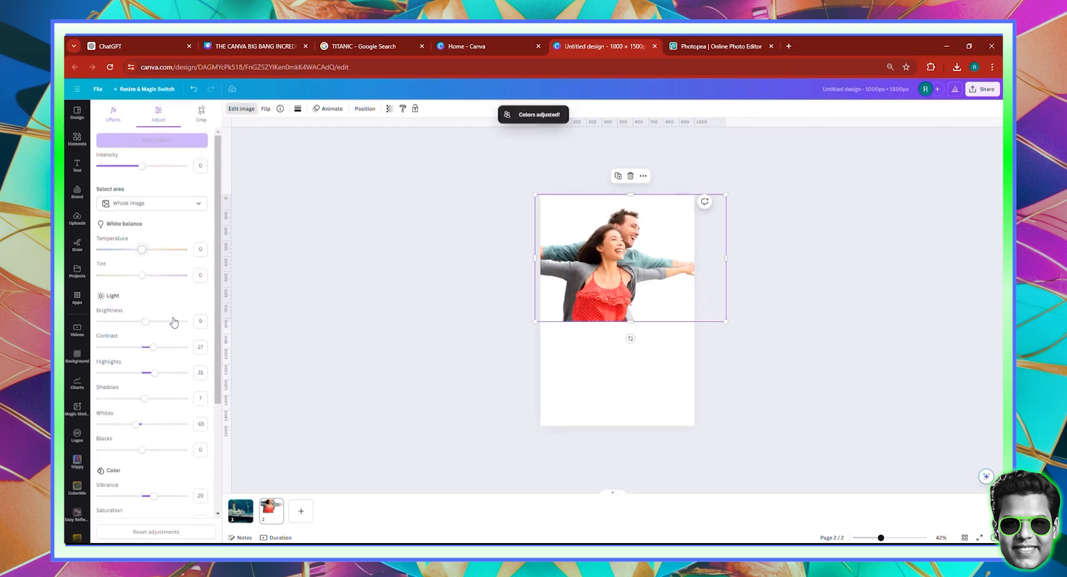
# - Set the couple image's sharpness to 33, clarity to 28, saturation to 34 and blacks to 33, and raise its shadows slightly
pyautogui.scroll(-3, 172, 366)
pyautogui.click(157, 454)
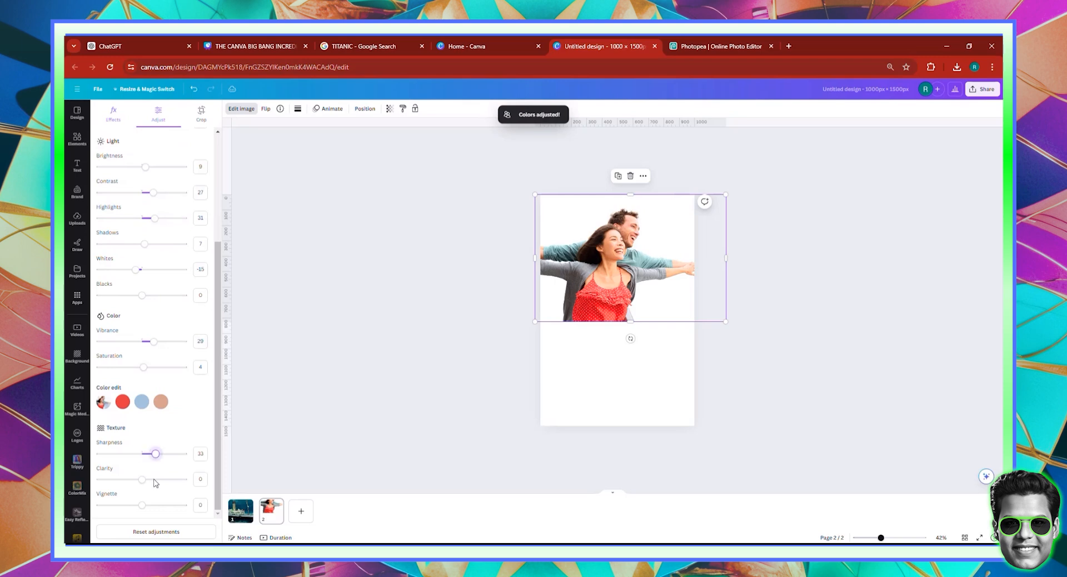
pyautogui.click(154, 479)
pyautogui.click(156, 367)
pyautogui.click(155, 295)
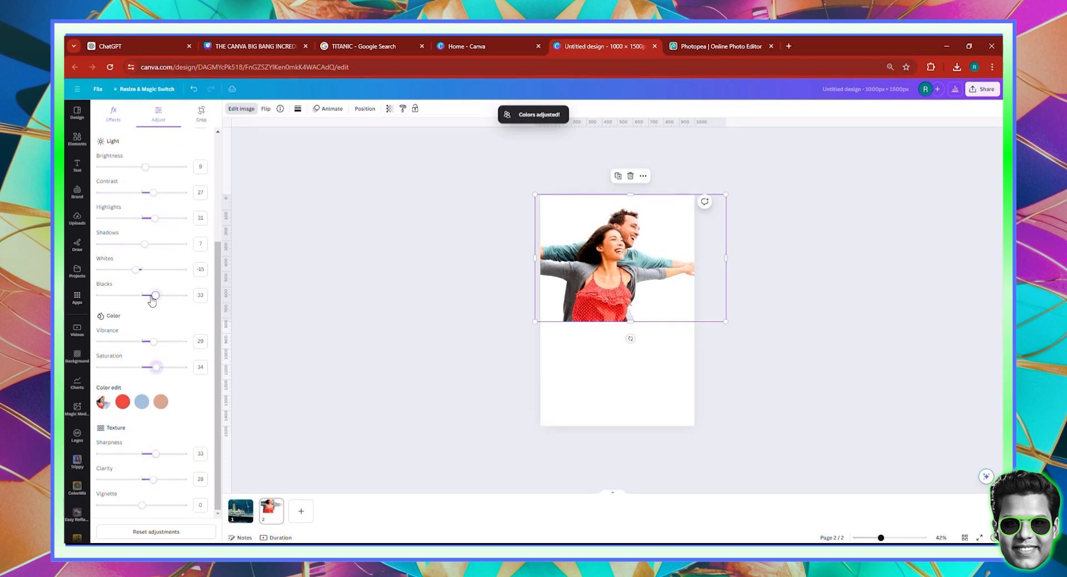
pyautogui.click(151, 243)
pyautogui.click(748, 272)
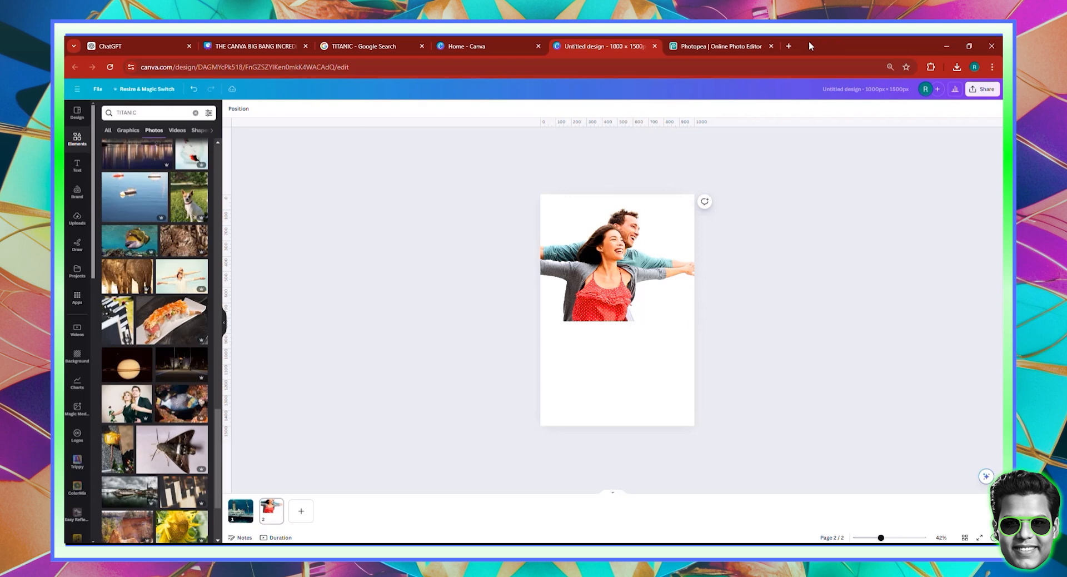
# - Open creativefabrica.com in a new browser tab and look through its trending fonts and graphics
pyautogui.click(790, 45)
pyautogui.write('CREativefabrica.com')
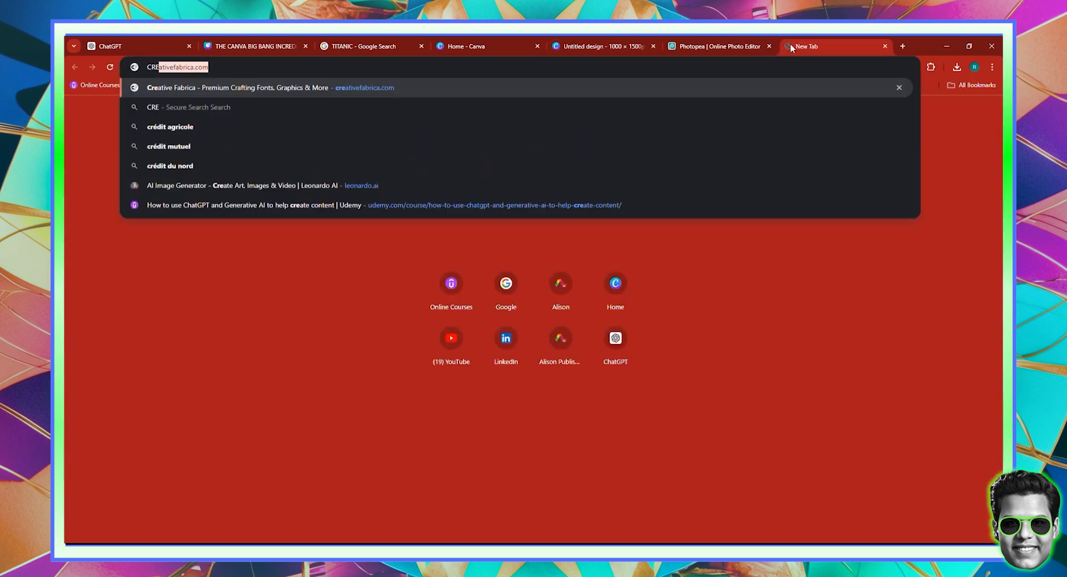
pyautogui.press('Return')
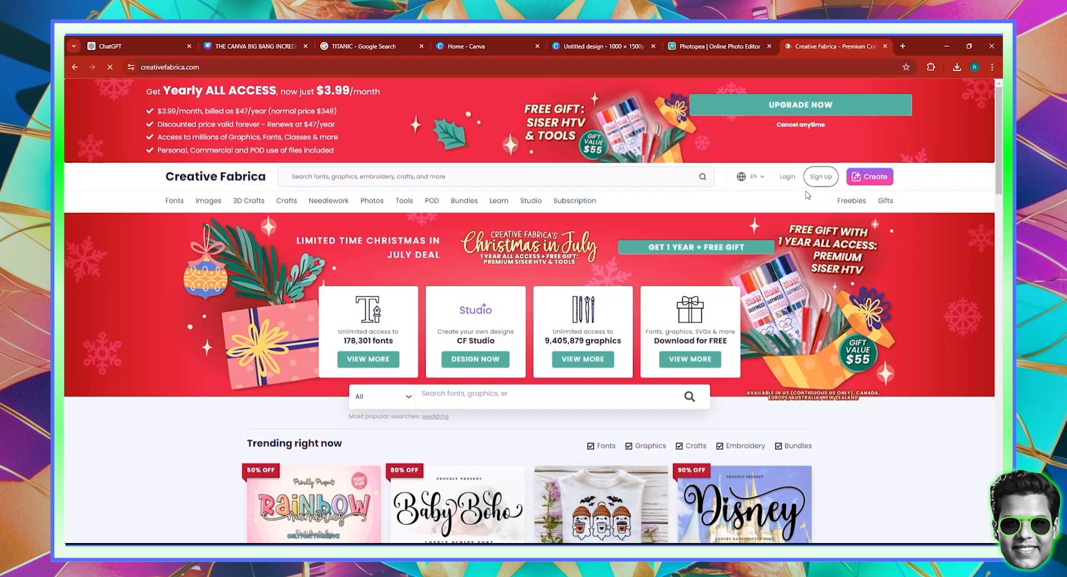
pyautogui.scroll(-4, 806, 212)
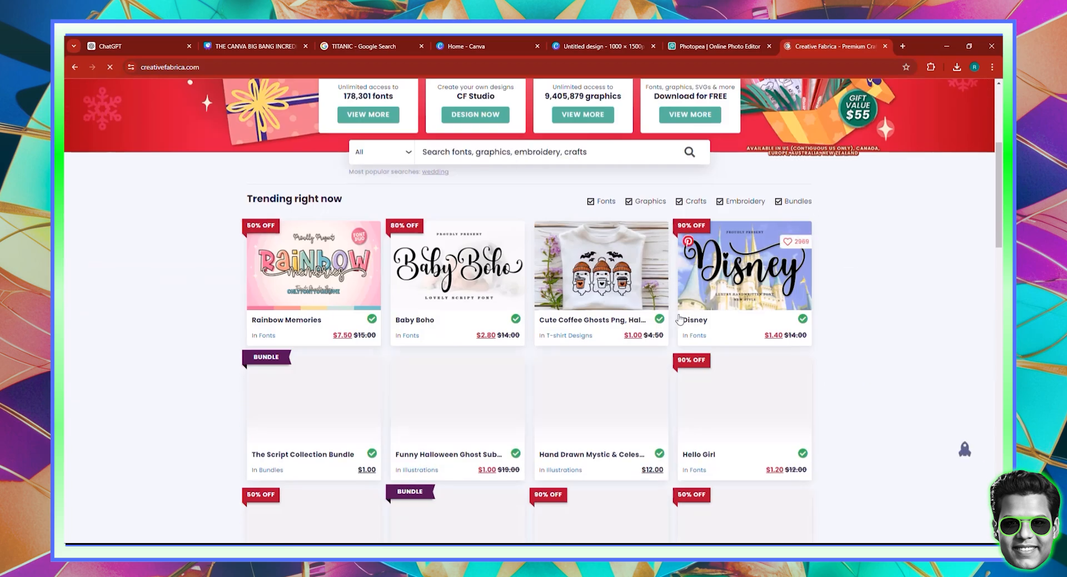
pyautogui.scroll(-5, 679, 318)
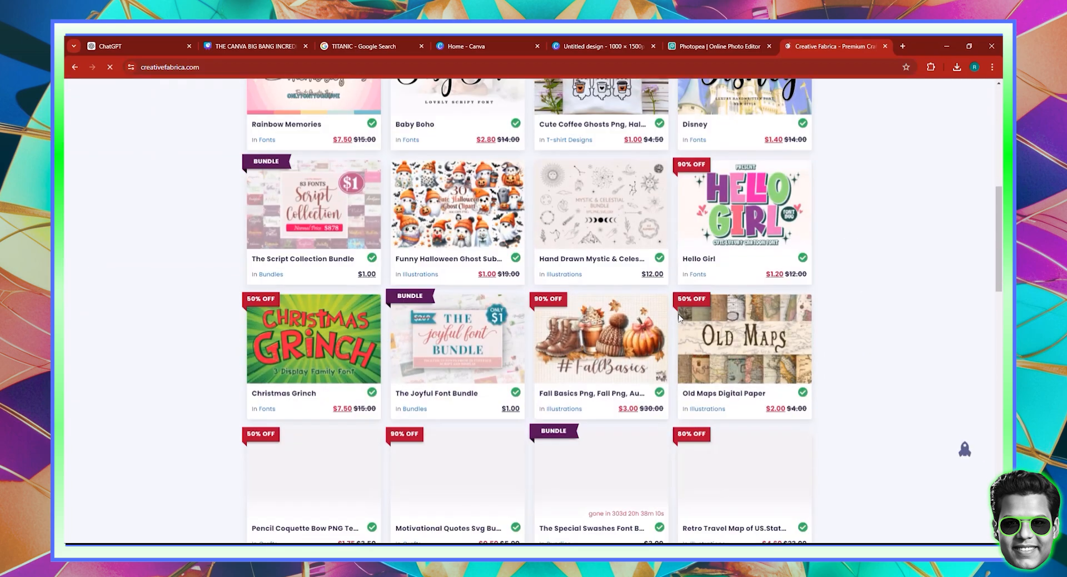
pyautogui.scroll(-4, 638, 310)
pyautogui.scroll(15, 638, 309)
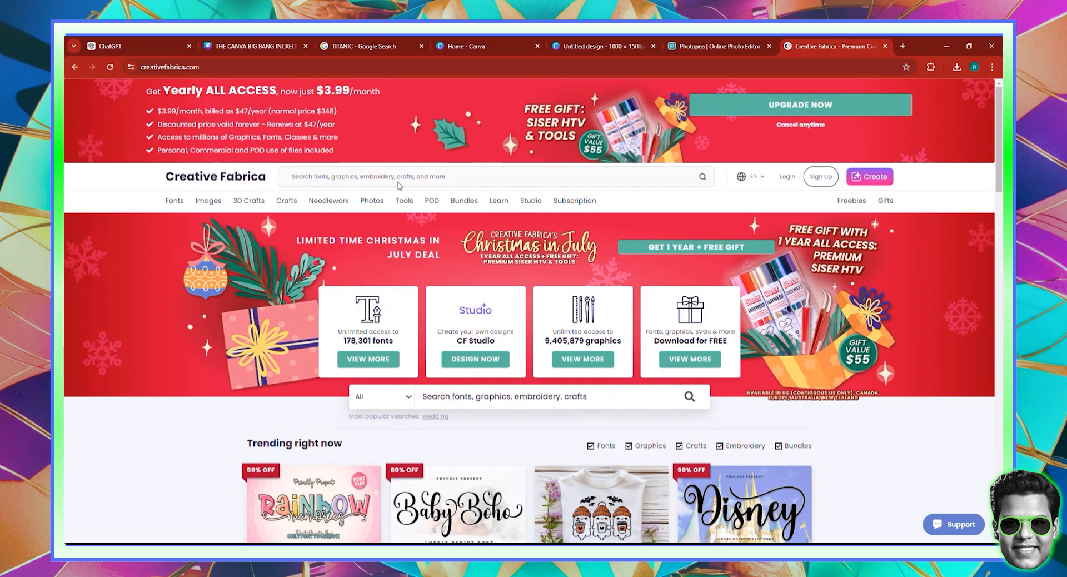
# - Search Creative Fabrica for "metallic font" and browse the text effect designs
pyautogui.click(397, 178)
pyautogui.write('met')
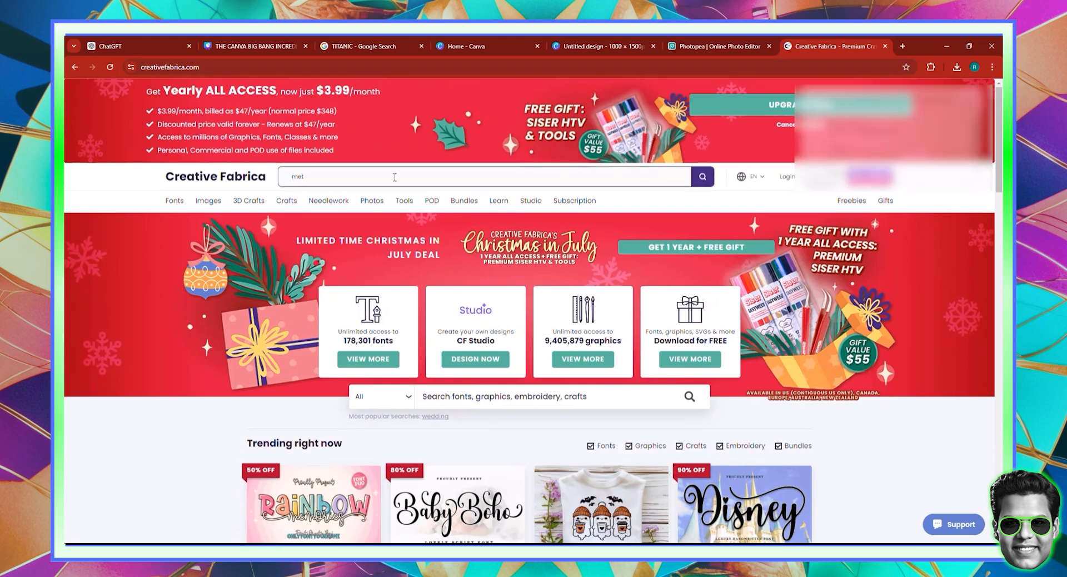
pyautogui.write('allic font')
pyautogui.press('Return')
pyautogui.scroll(-10, 982, 170)
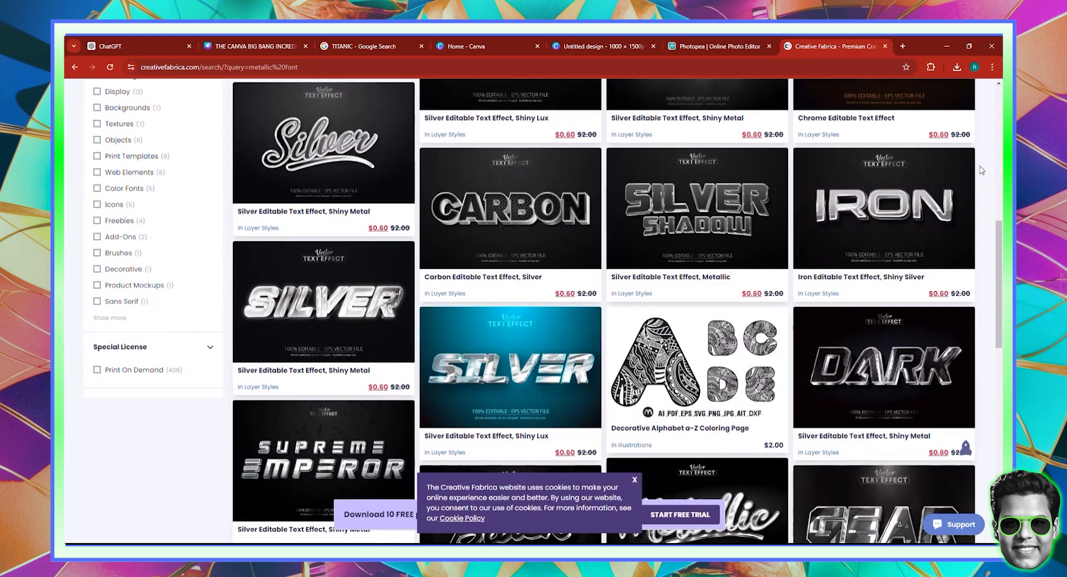
# - Try to open Adobe Firefly's font styles generator in the same browser tab
pyautogui.click(641, 66)
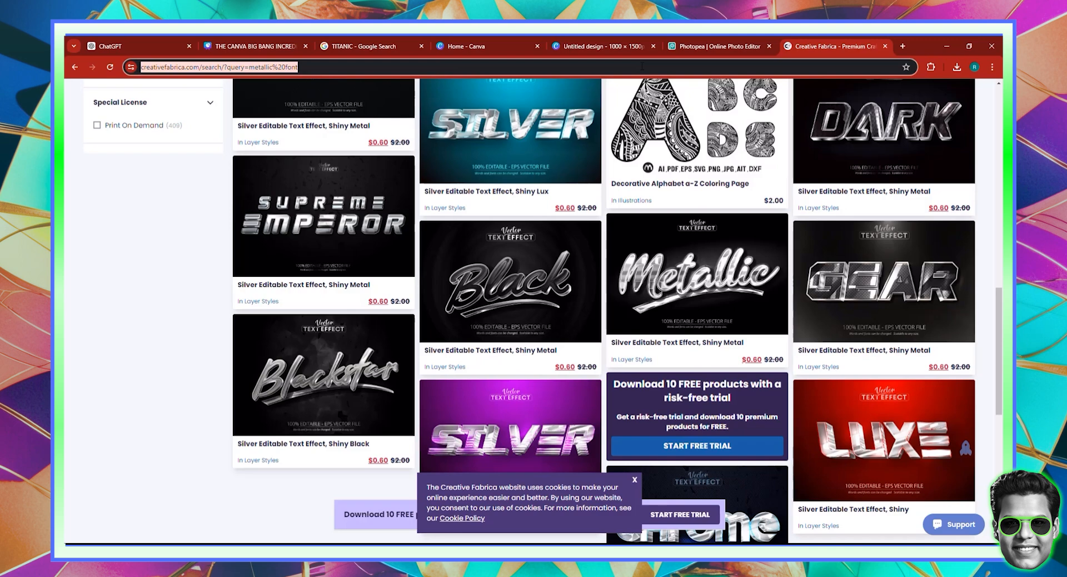
pyautogui.write('adobe Firefly')
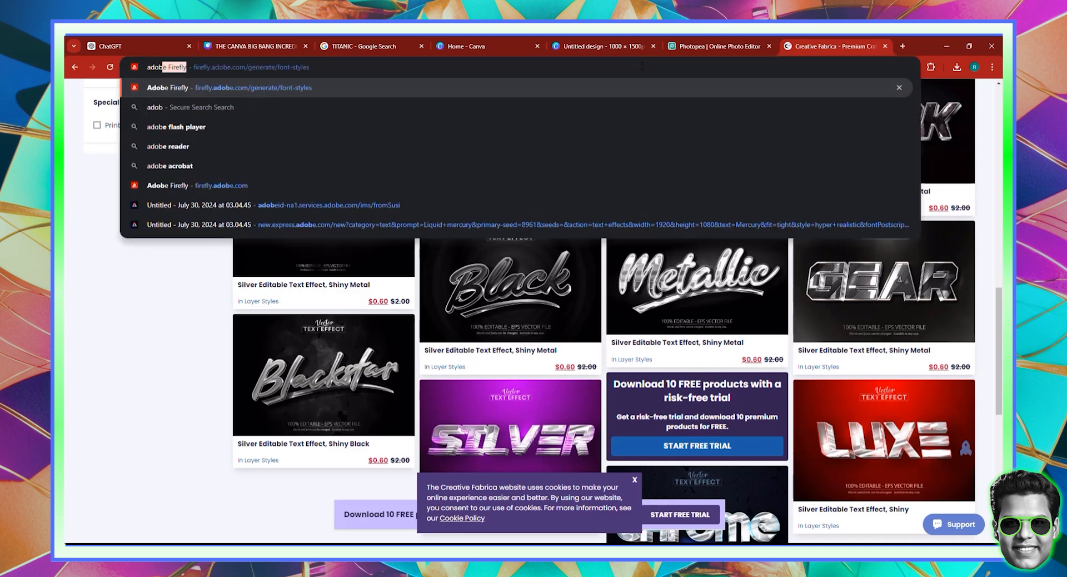
pyautogui.press('Return')
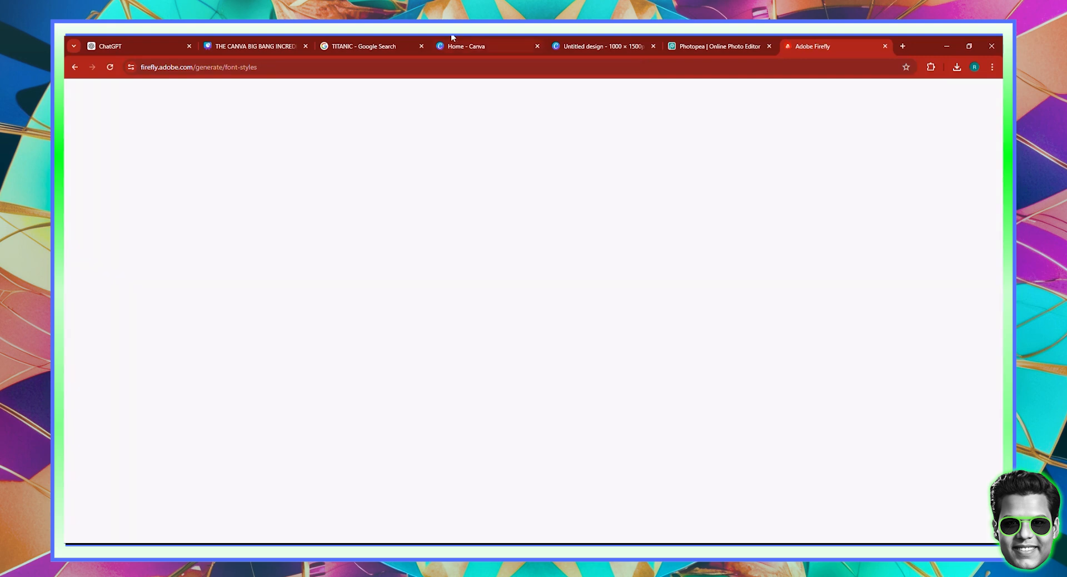
# - Shorten the Firefly address to firefly.adobe.com and load the Adobe Firefly home page
pyautogui.click(205, 70)
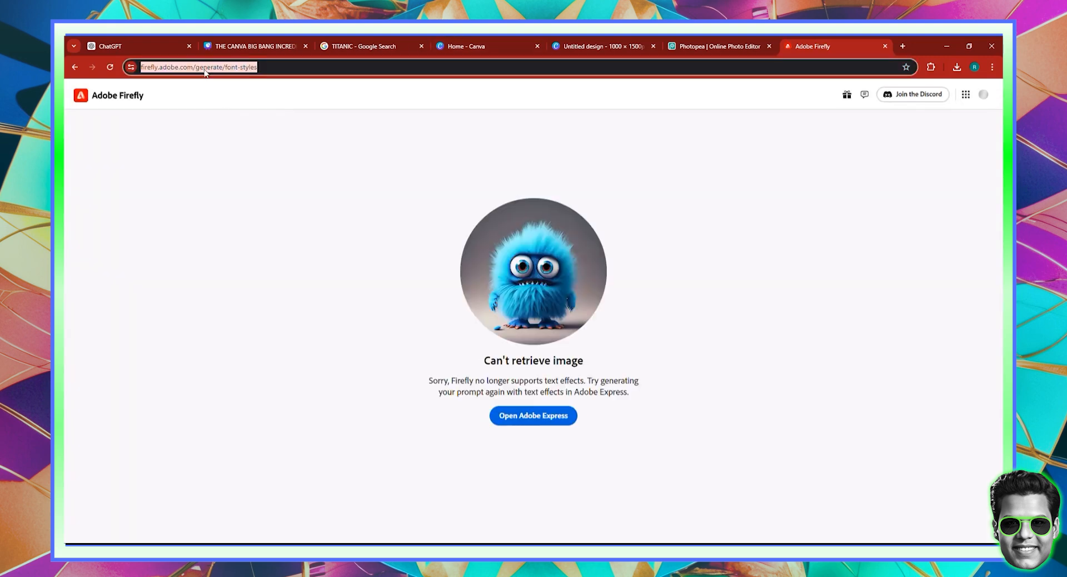
pyautogui.click(207, 75)
pyautogui.moveTo(215, 74); pyautogui.dragTo(370, 79)
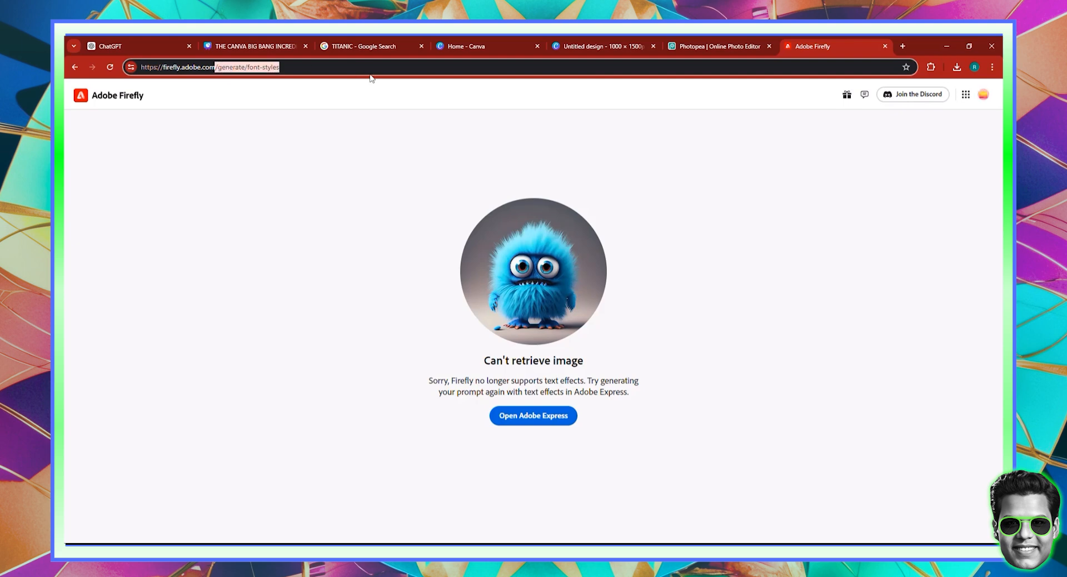
pyautogui.press('BackSpace')
pyautogui.press('Return')
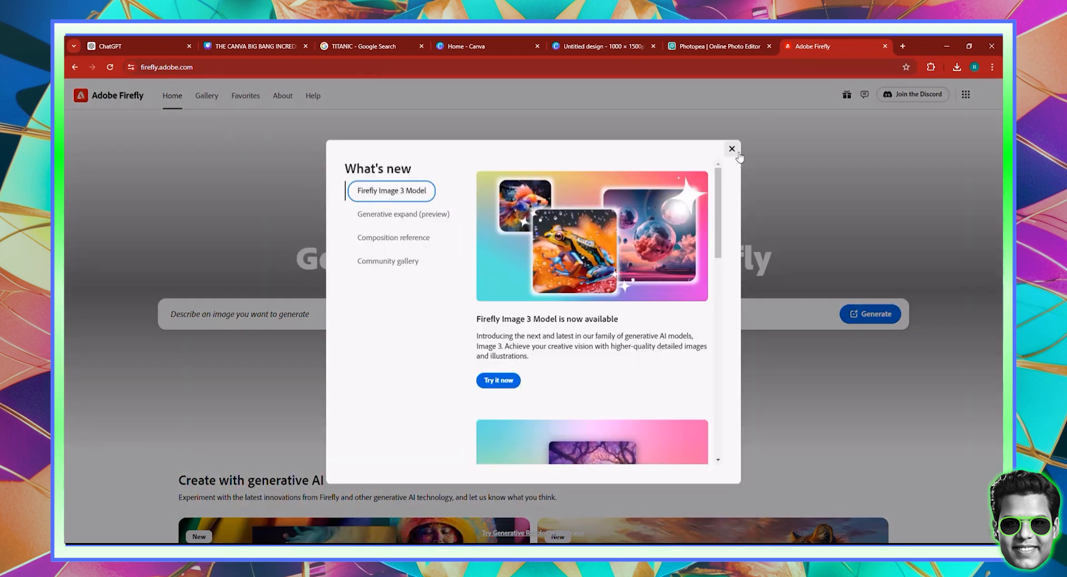
# - Dismiss the Firefly news and trial offer, opening the Text effects tool with the Mercury sample in Adobe Express
pyautogui.click(731, 149)
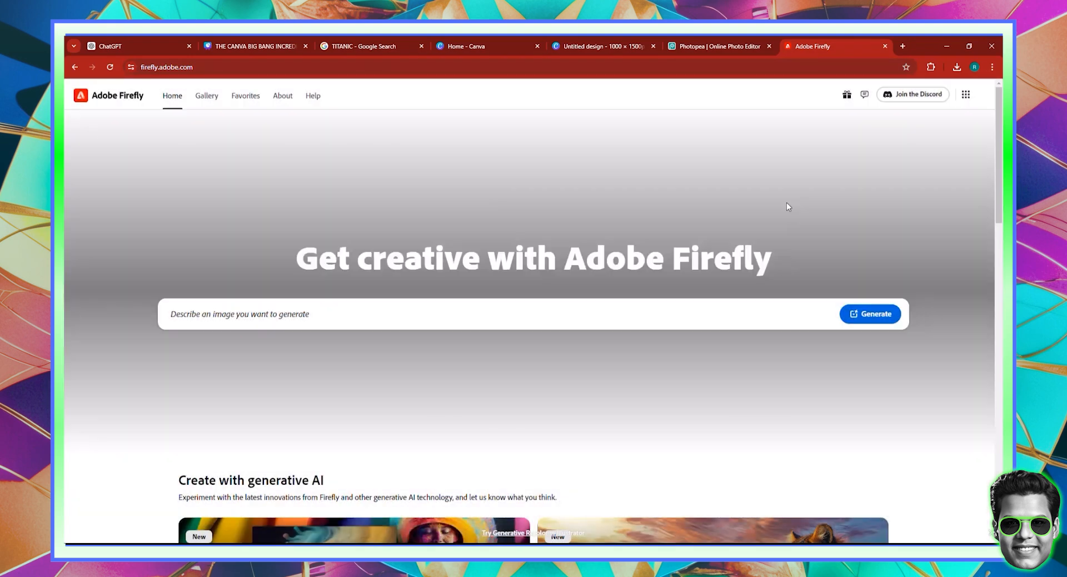
pyautogui.scroll(-4, 785, 202)
pyautogui.scroll(-2, 739, 160)
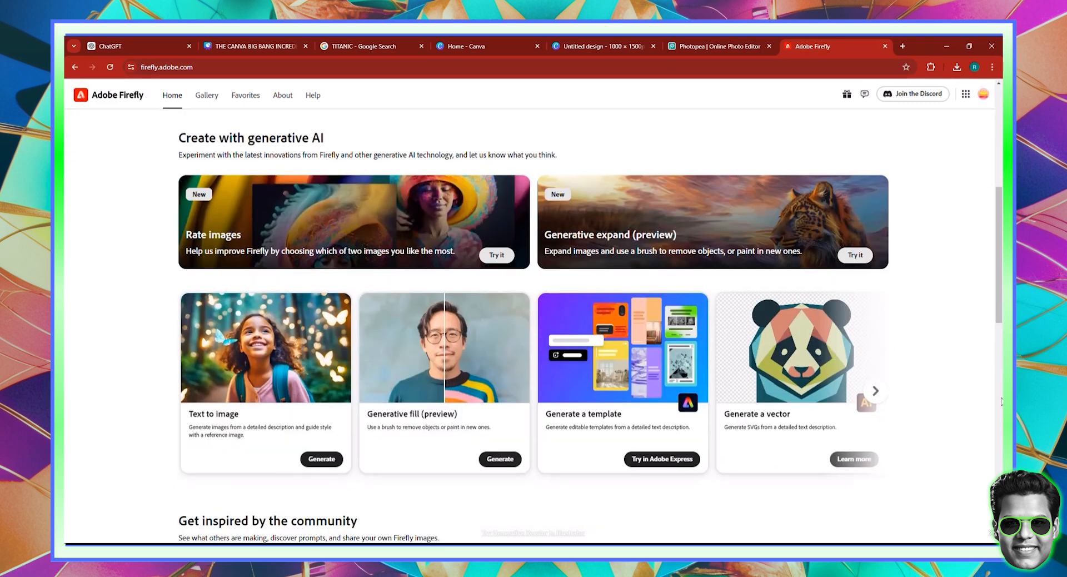
pyautogui.click(875, 392)
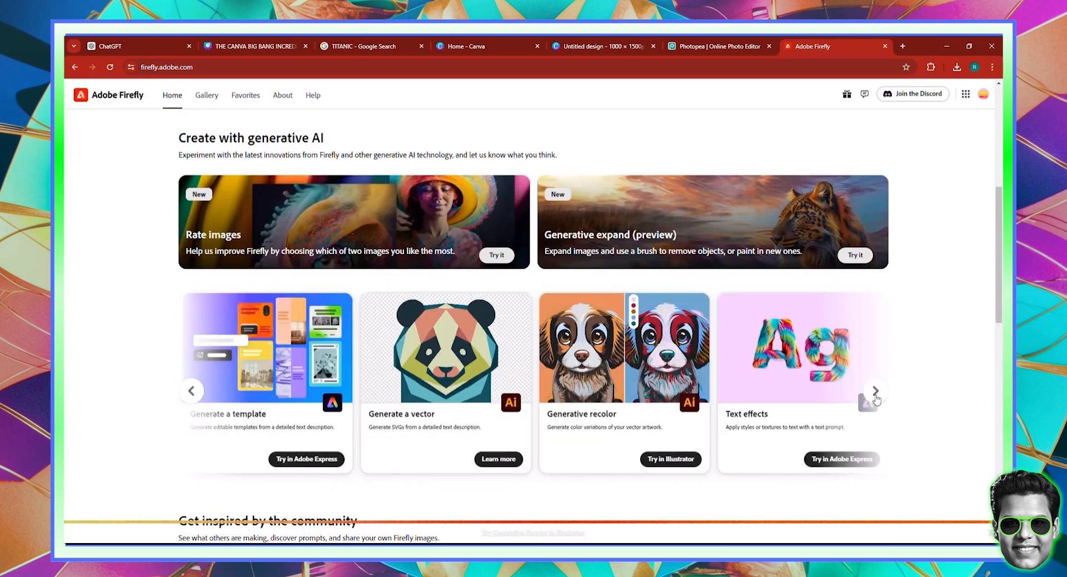
pyautogui.click(759, 385)
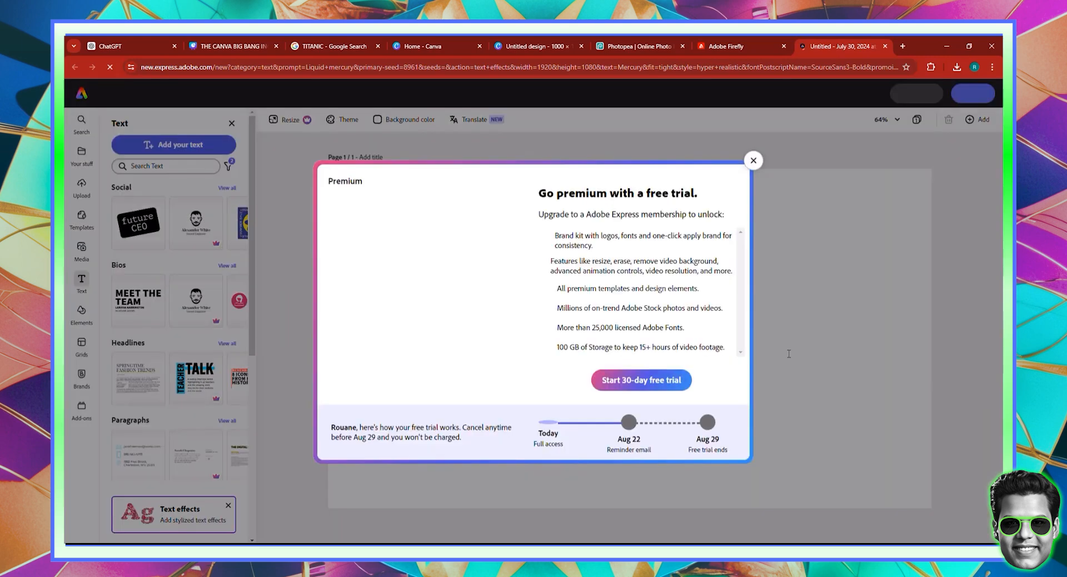
pyautogui.click(753, 154)
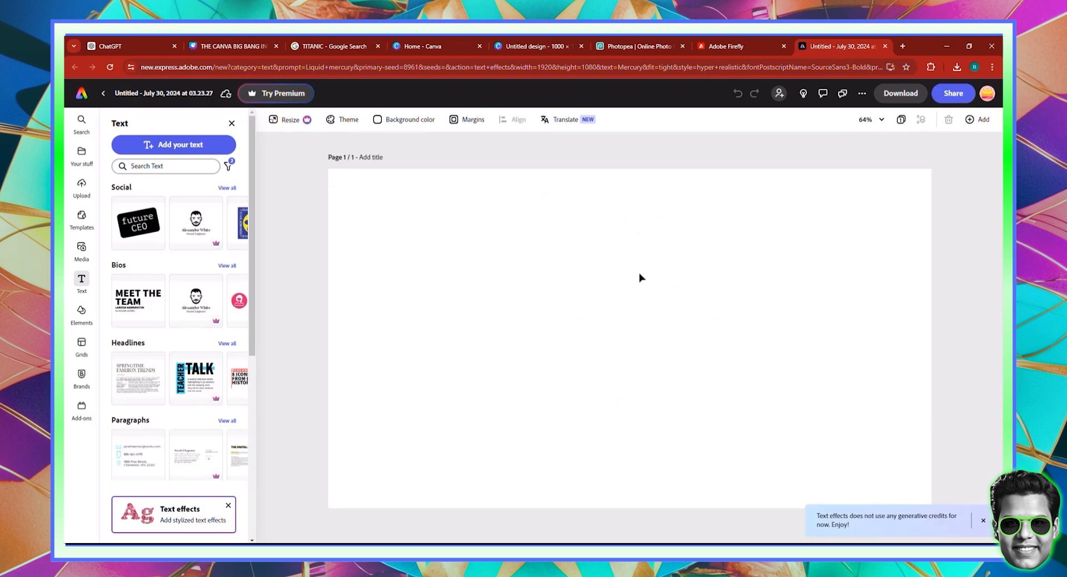
# - Replace the sample word Mercury on the canvas with TITANIC
pyautogui.click(78, 280)
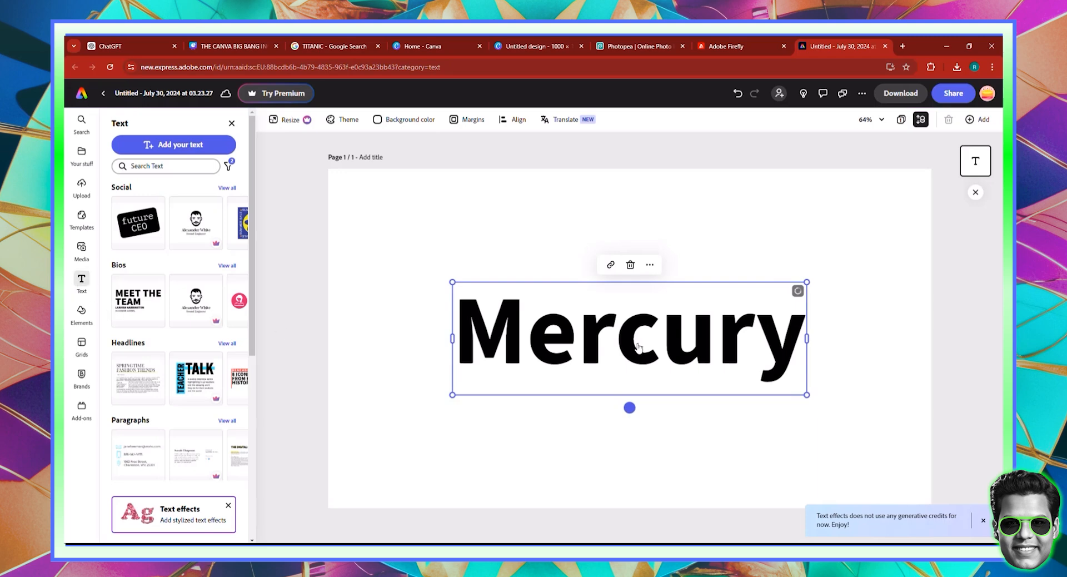
pyautogui.doubleClick(576, 342)
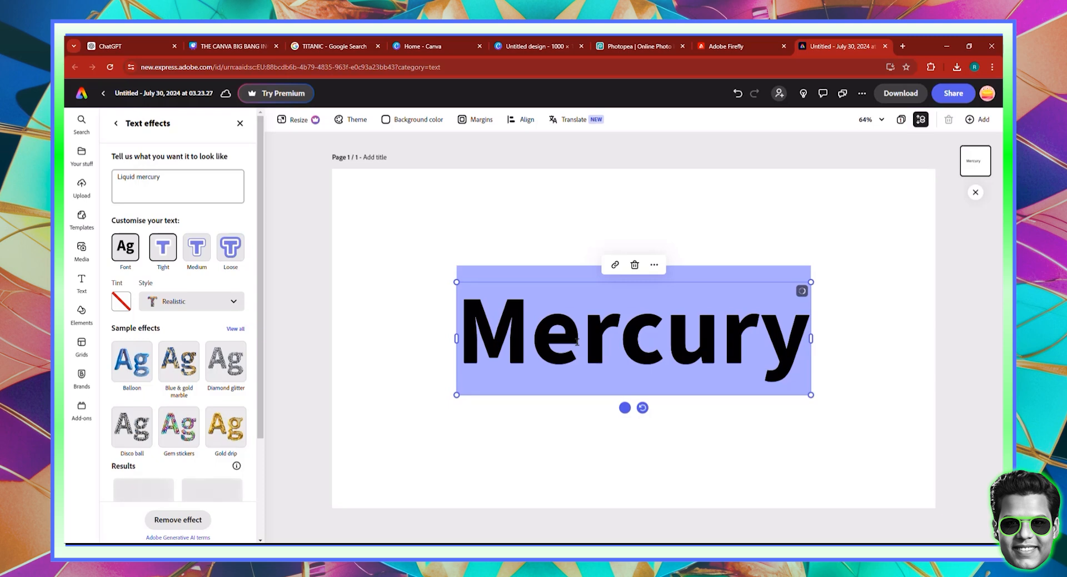
pyautogui.write('TI')
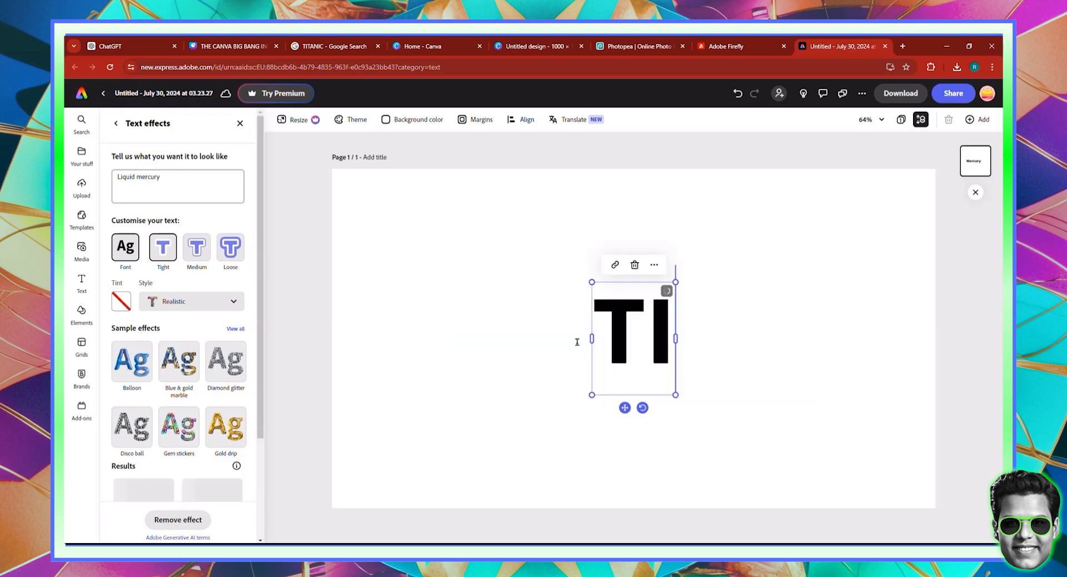
pyautogui.write('TANIC')
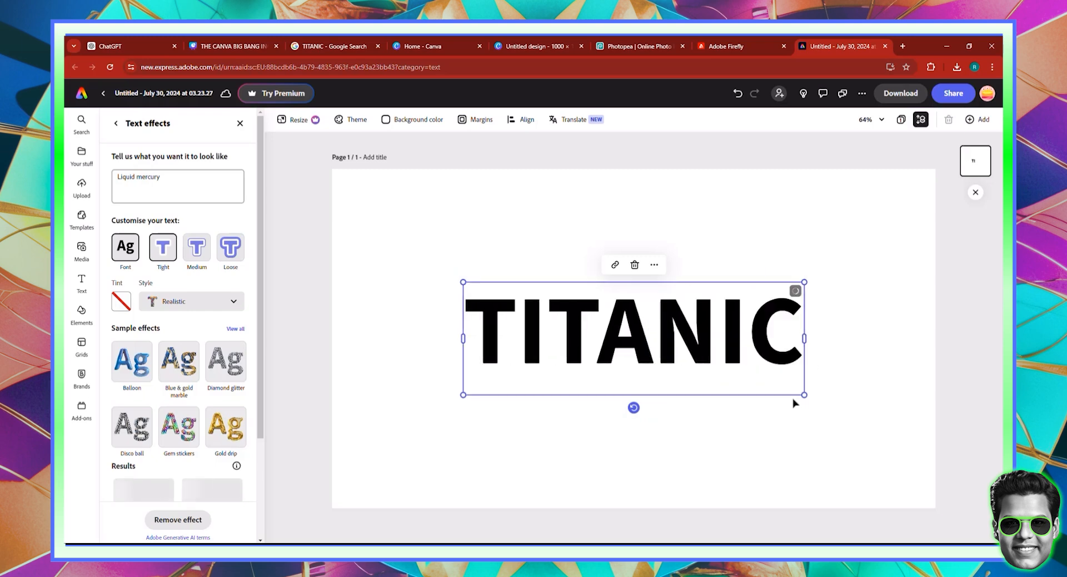
# - Enlarge the TITANIC text to a size of about 517 so it spans nearly the whole canvas width, and centre it
pyautogui.moveTo(804, 394); pyautogui.dragTo(857, 412)
pyautogui.click(445, 281)
pyautogui.click(491, 319)
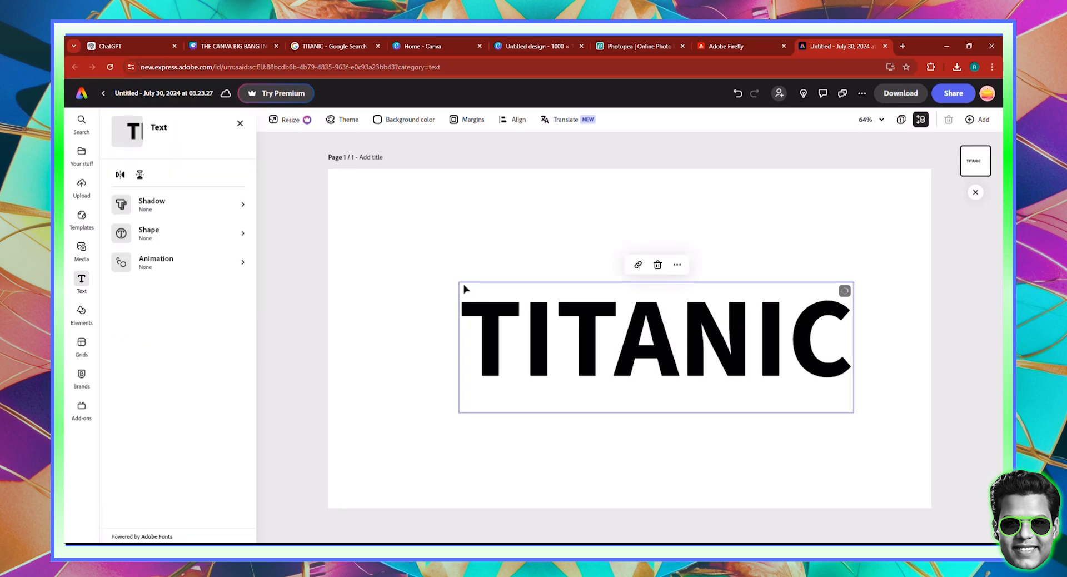
pyautogui.click(462, 285)
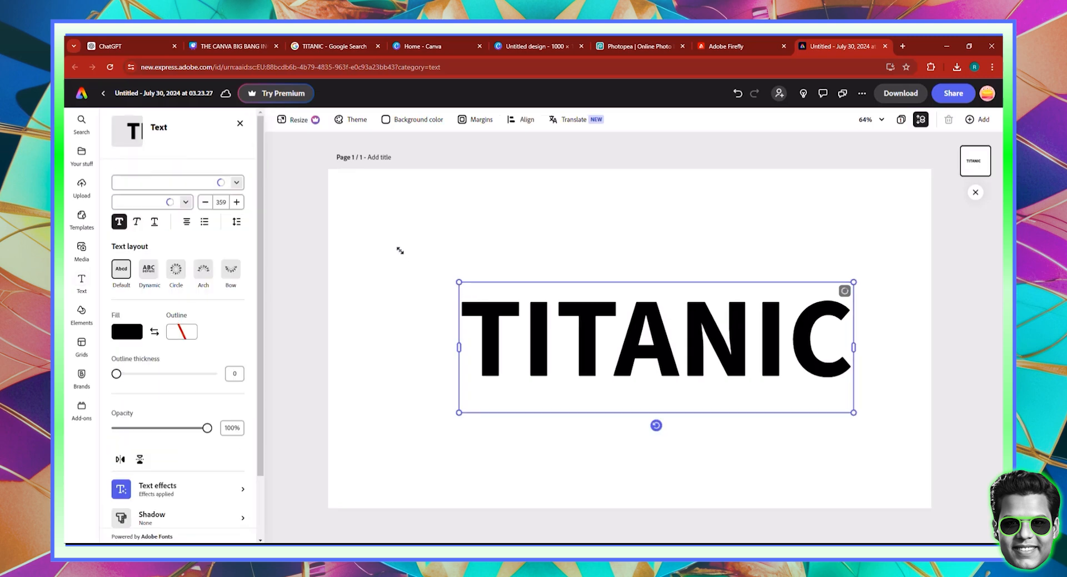
pyautogui.moveTo(399, 250); pyautogui.dragTo(363, 227)
pyautogui.moveTo(858, 414); pyautogui.dragTo(920, 433)
pyautogui.moveTo(637, 340); pyautogui.dragTo(636, 353)
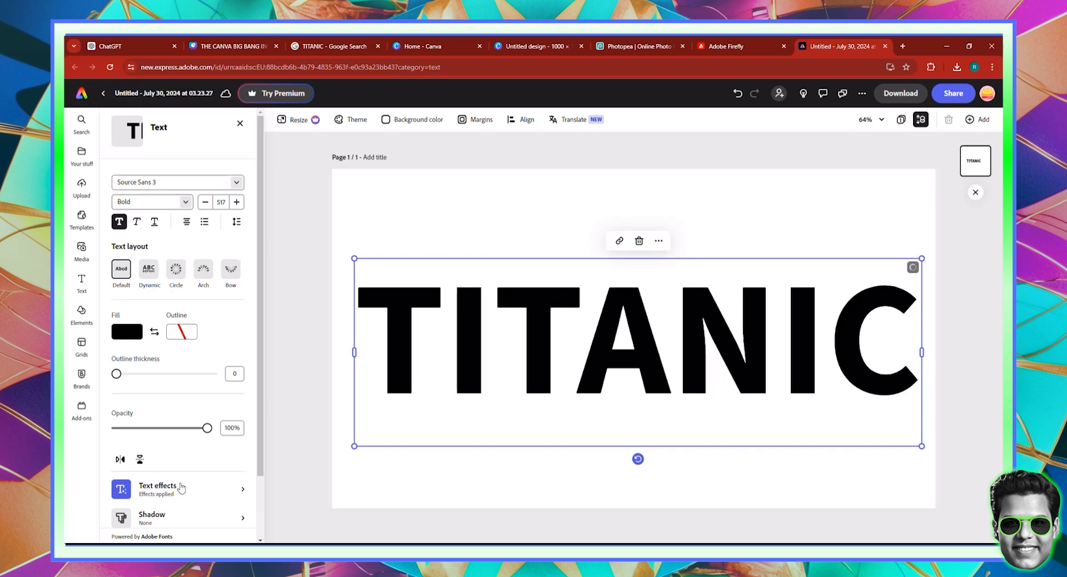
# - Replace the text effect prompt with "White iceberg" and generate the effect on the TITANIC text
pyautogui.click(180, 487)
pyautogui.scroll(-2, 183, 222)
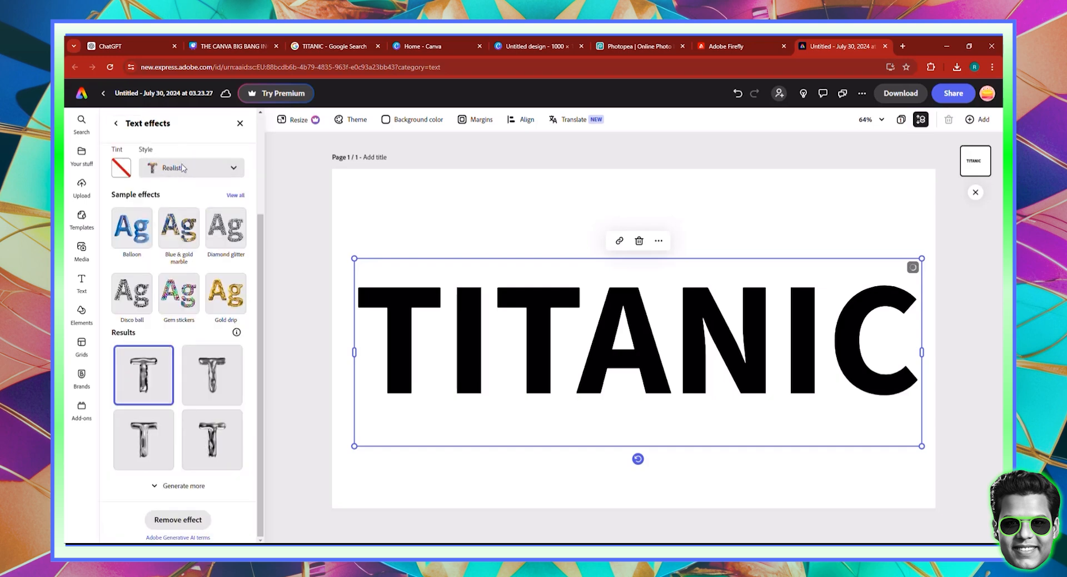
pyautogui.scroll(3, 183, 184)
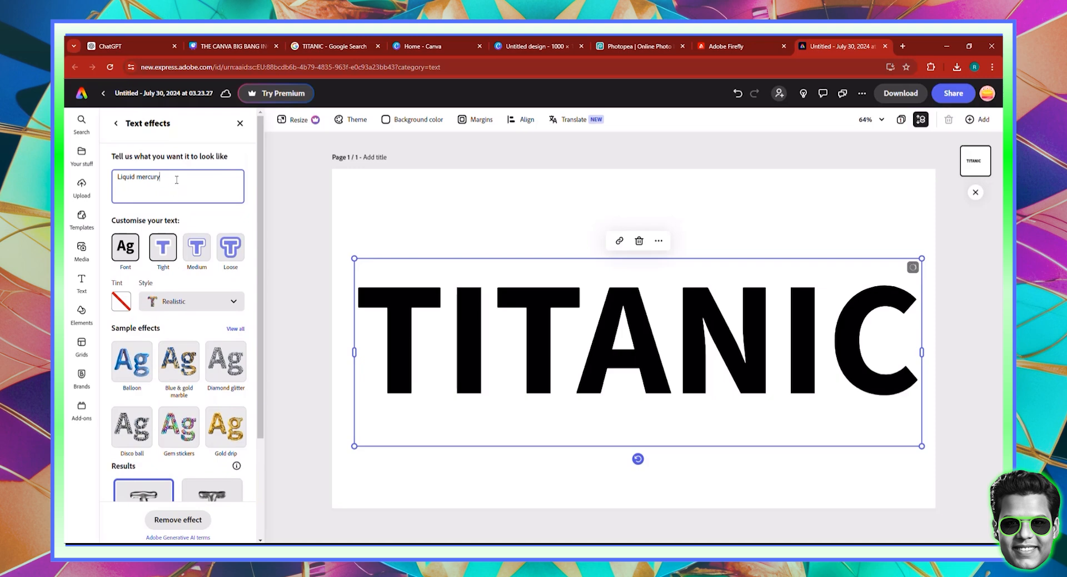
pyautogui.moveTo(198, 182); pyautogui.dragTo(107, 183)
pyautogui.write('wet')
pyautogui.press('BackSpace')
pyautogui.press('BackSpace')
pyautogui.press('BackSpace')
pyautogui.write('w')
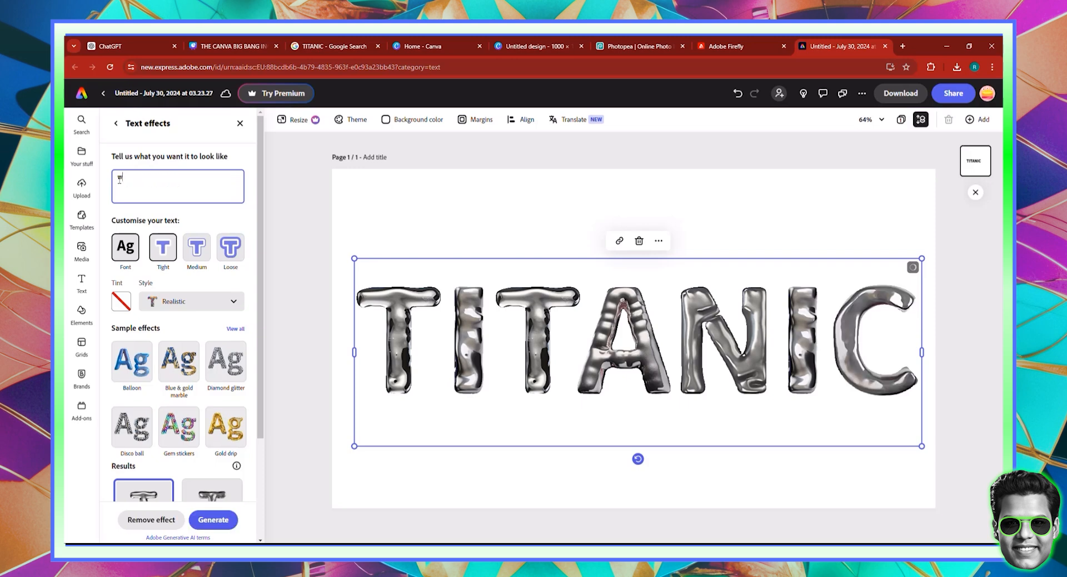
pyautogui.write('hite C')
pyautogui.write('ceberg')
pyautogui.click(213, 519)
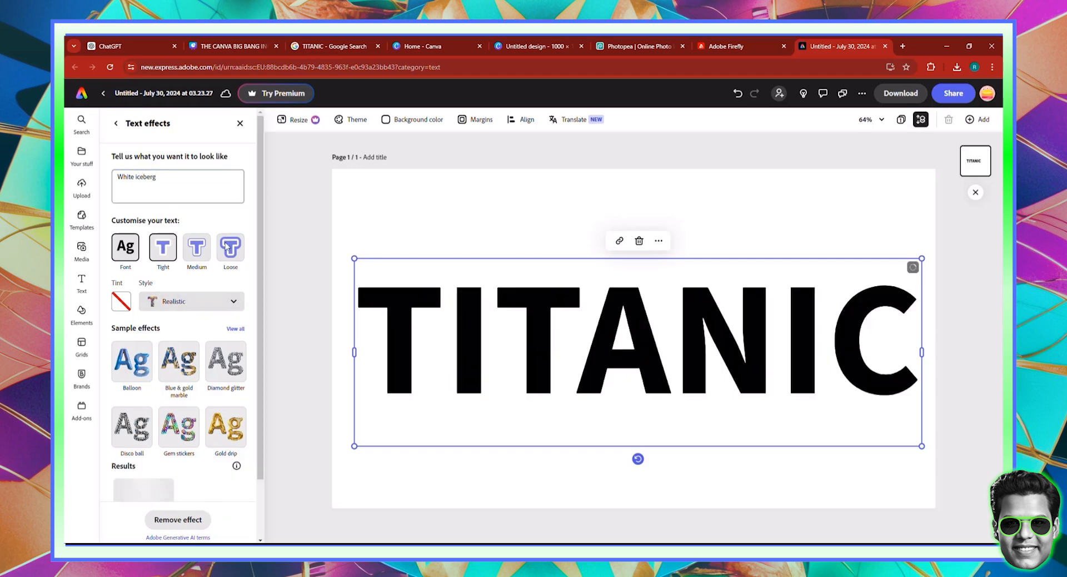
# - Download the iceberg-styled TITANIC design as a PNG image
pyautogui.click(170, 196)
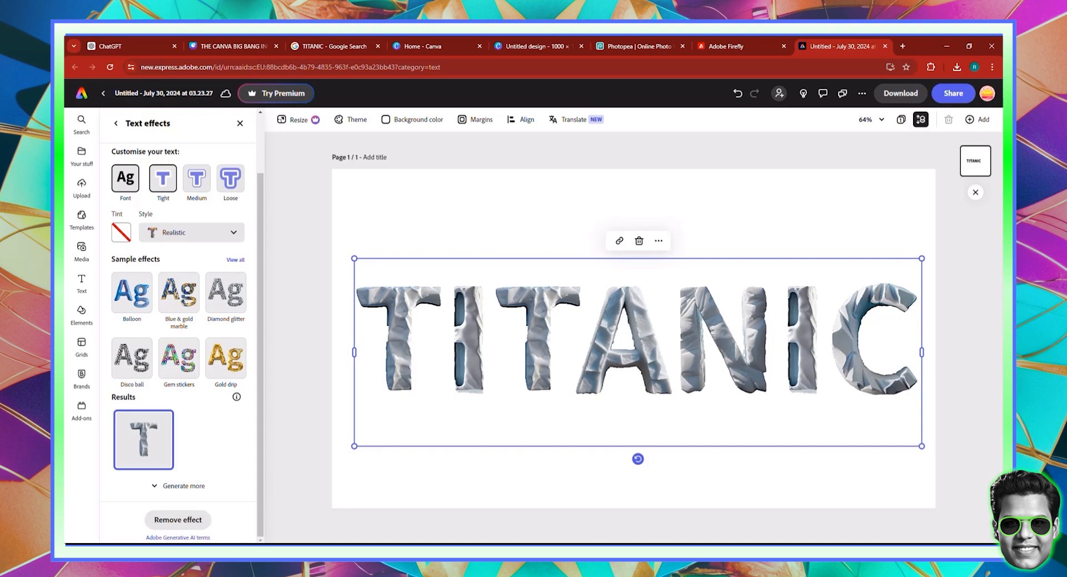
pyautogui.click(895, 96)
pyautogui.click(911, 200)
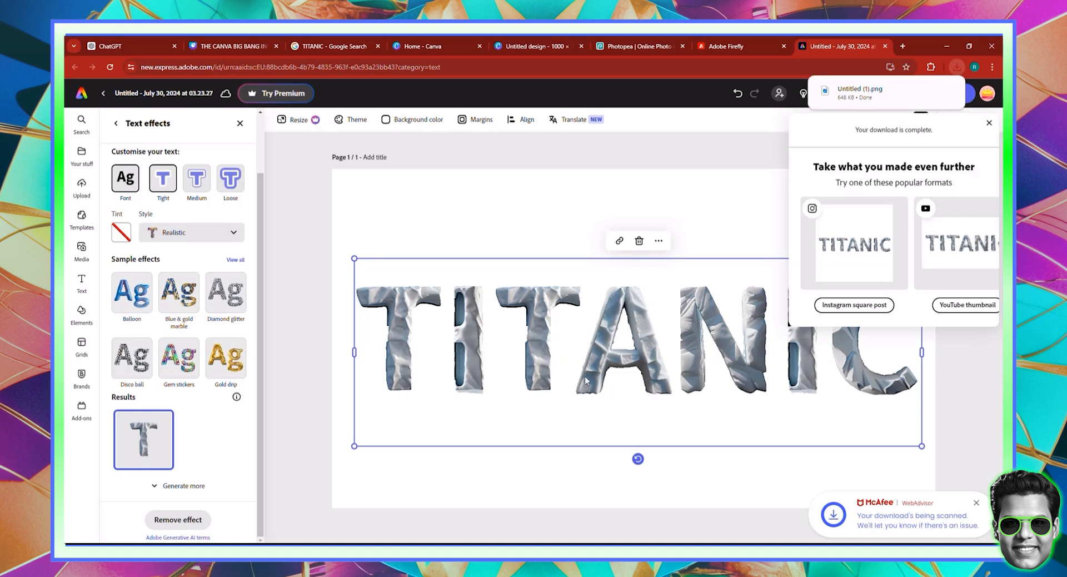
# - Switch to the Canva poster design, add a third page and place the downloaded Untitled (1).png in its upper part
pyautogui.click(534, 46)
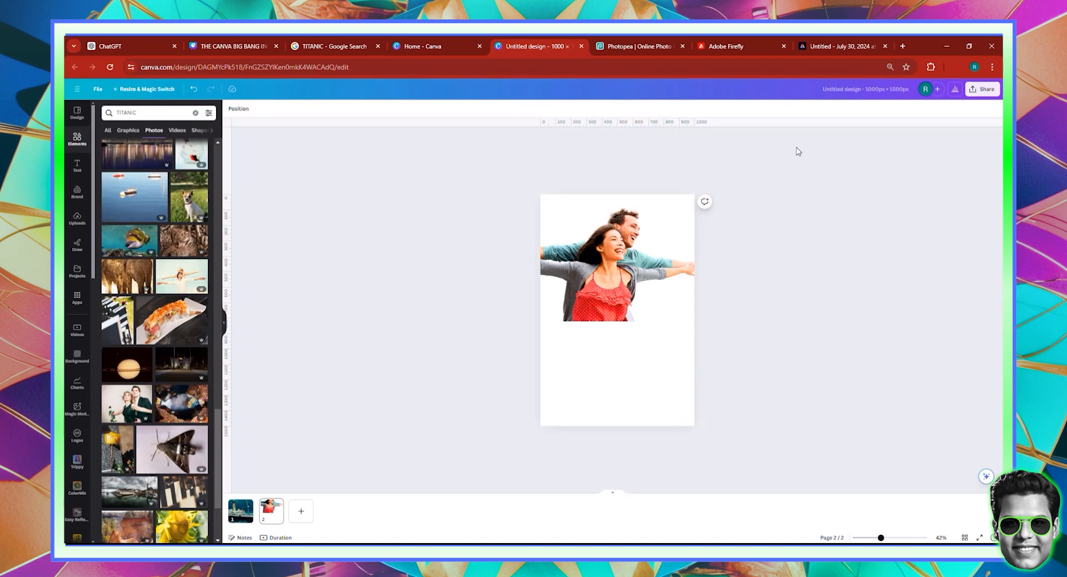
pyautogui.click(301, 510)
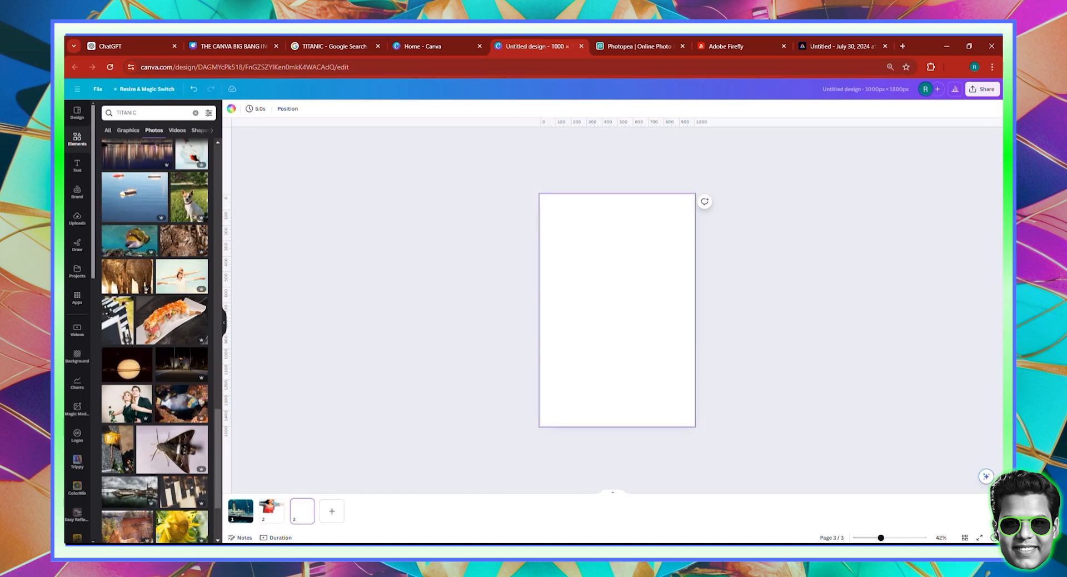
pyautogui.click(956, 67)
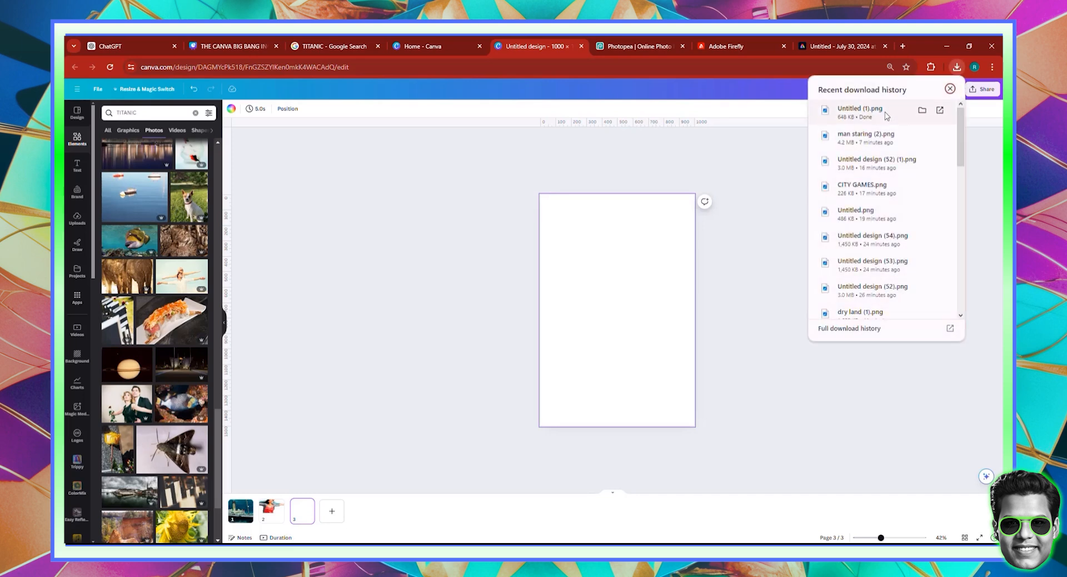
pyautogui.moveTo(818, 128); pyautogui.dragTo(646, 263)
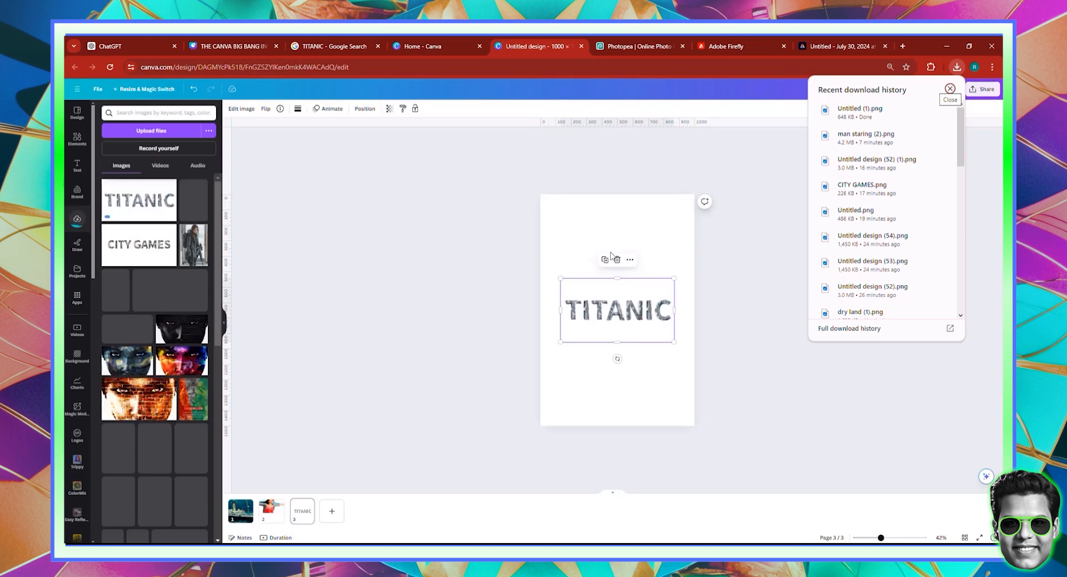
pyautogui.moveTo(638, 319); pyautogui.dragTo(635, 274)
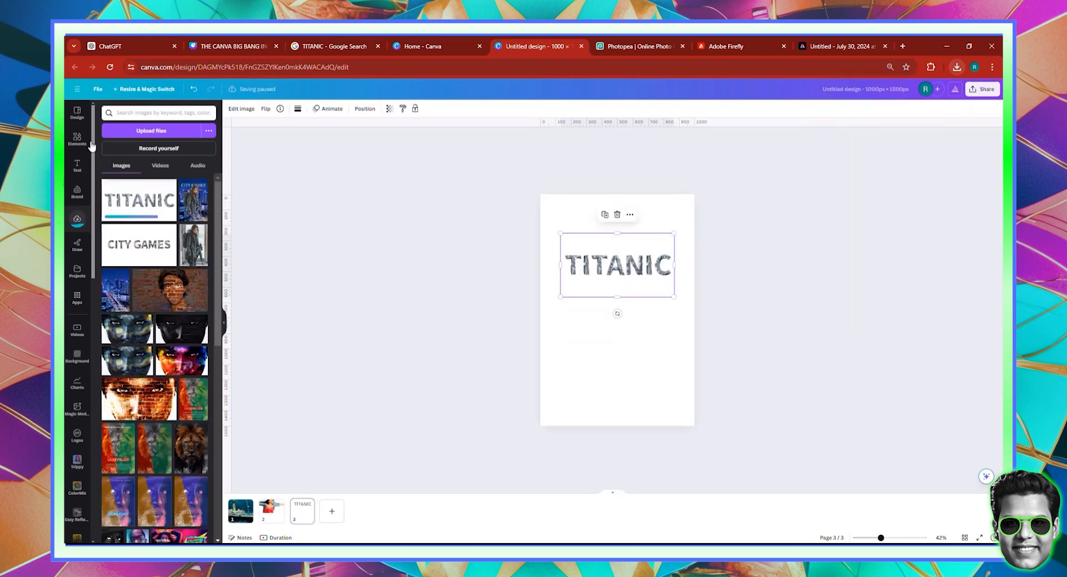
# - Remove the background of the TITANIC image with BG Remover
pyautogui.click(240, 111)
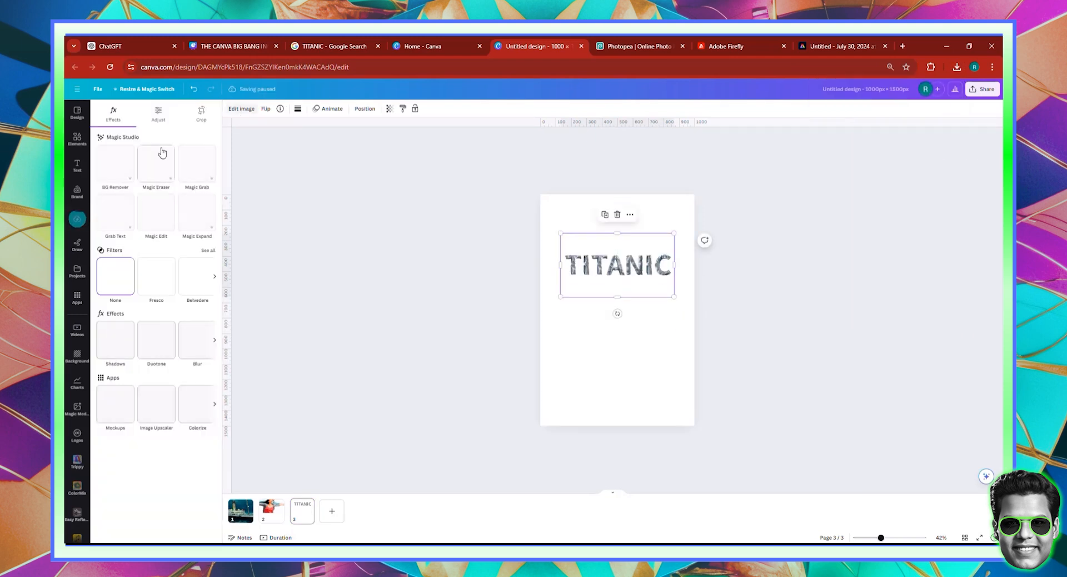
pyautogui.click(115, 163)
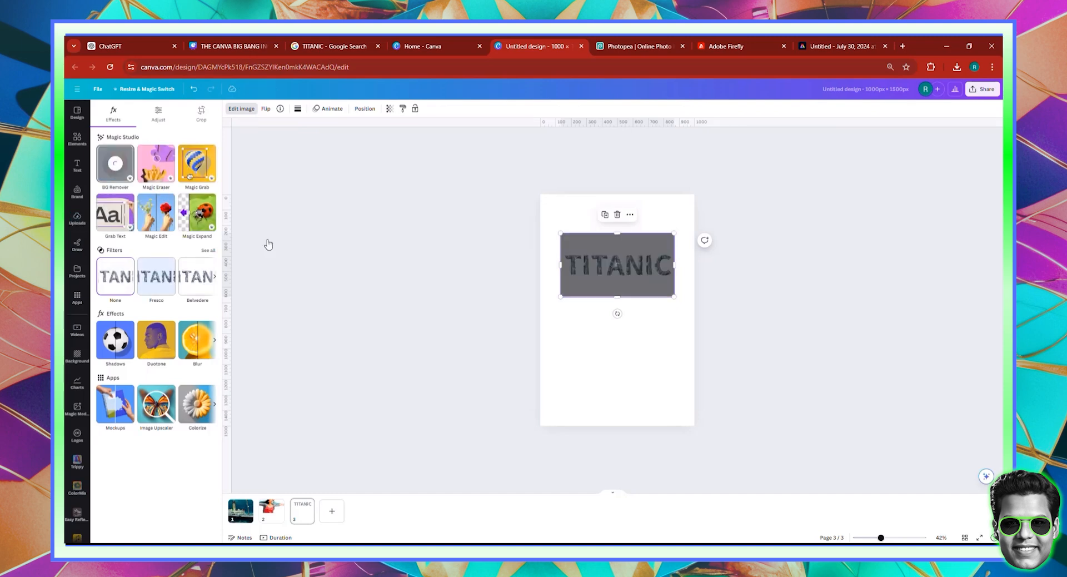
pyautogui.click(893, 538)
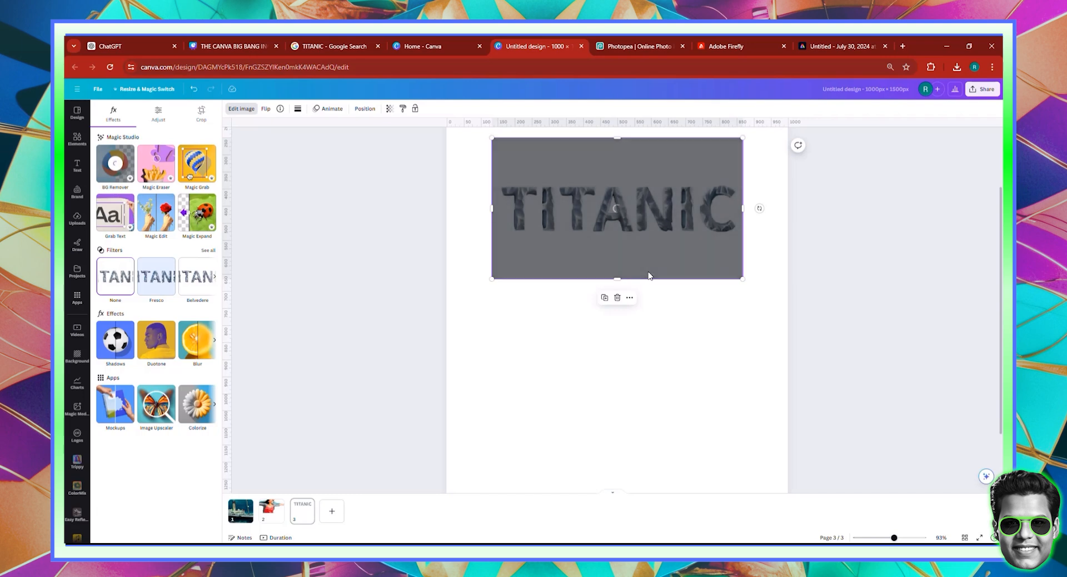
pyautogui.scroll(2, 622, 259)
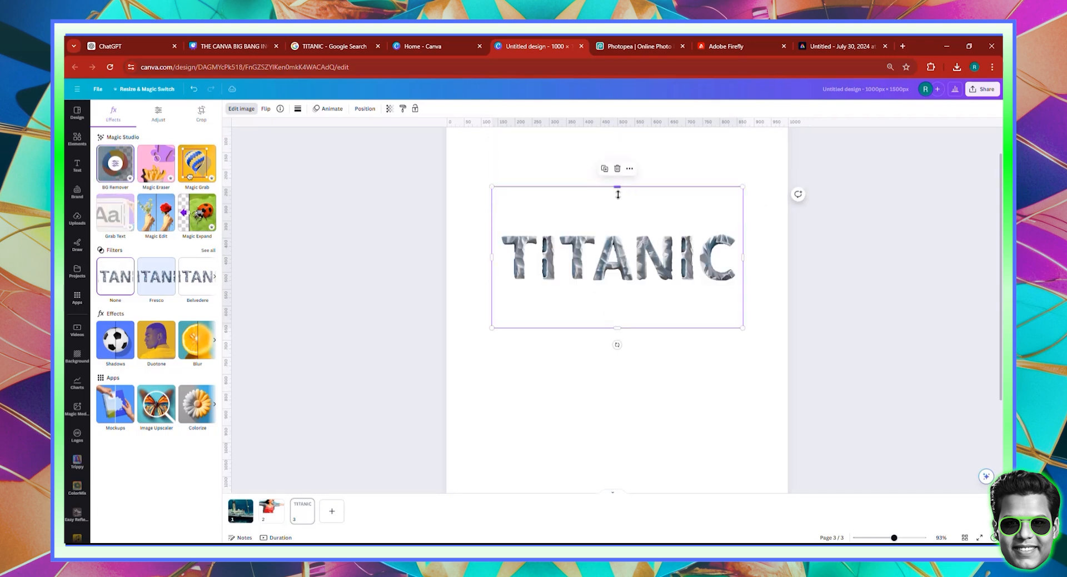
# - Crop the empty space above and below the TITANIC lettering
pyautogui.moveTo(617, 194); pyautogui.dragTo(617, 219)
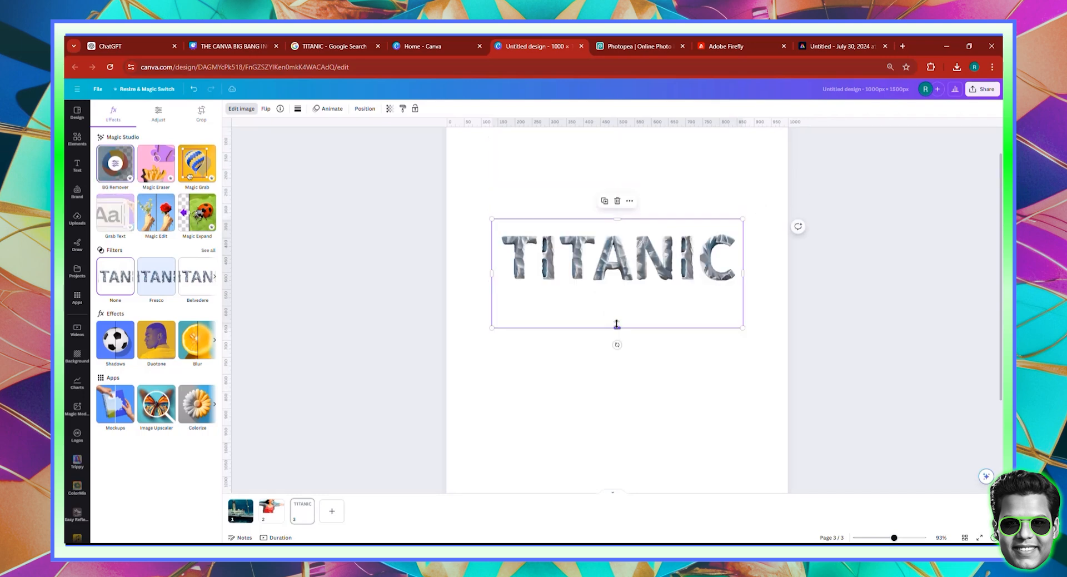
pyautogui.moveTo(616, 324); pyautogui.dragTo(615, 291)
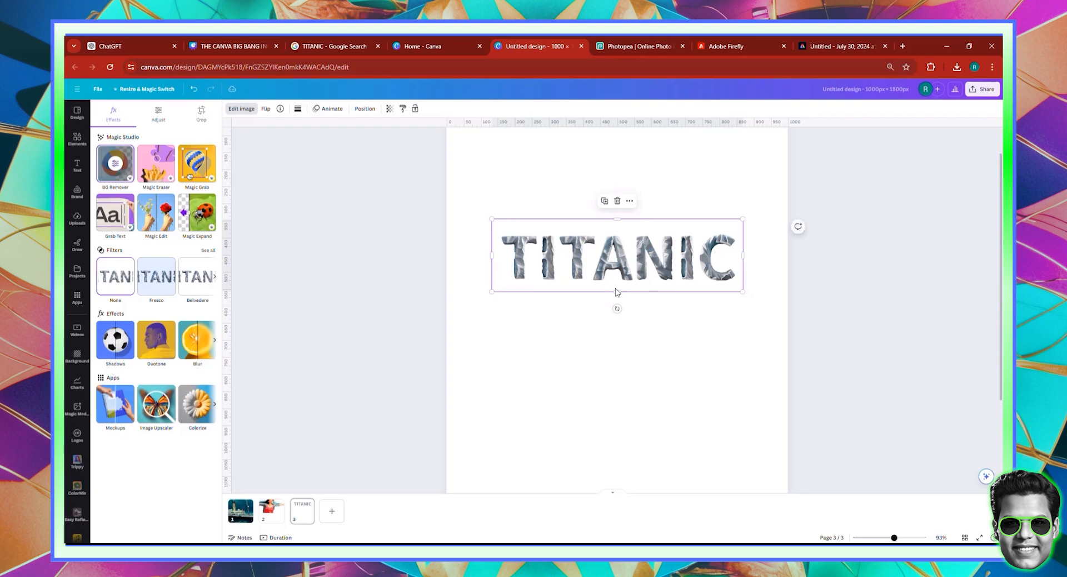
pyautogui.click(615, 336)
# - Move the TITANIC title up and enlarge it to span the full page width
pyautogui.moveTo(602, 238); pyautogui.dragTo(553, 151)
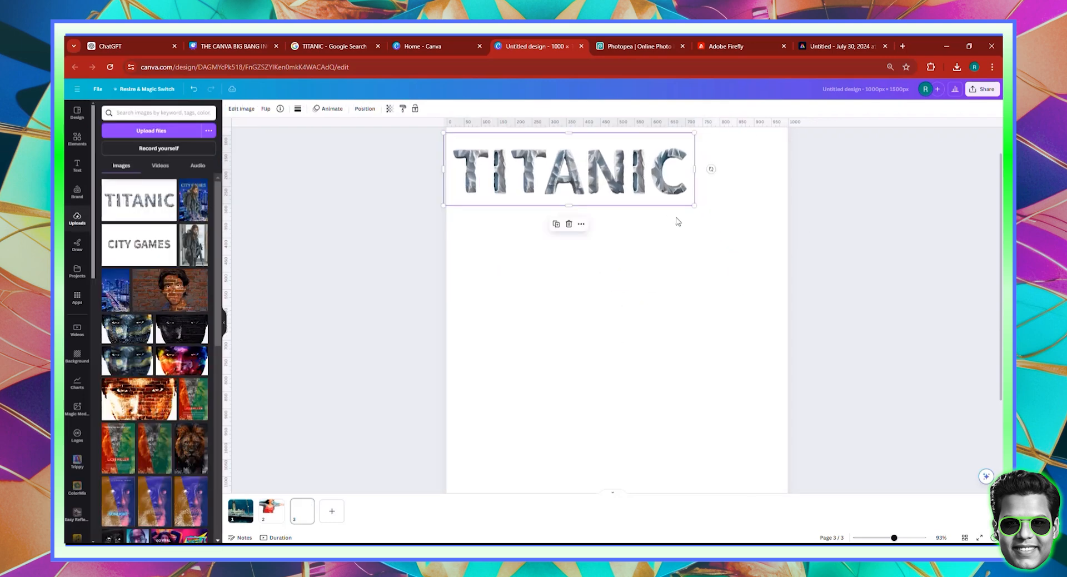
pyautogui.moveTo(722, 237); pyautogui.dragTo(788, 236)
pyautogui.moveTo(669, 234); pyautogui.dragTo(661, 224)
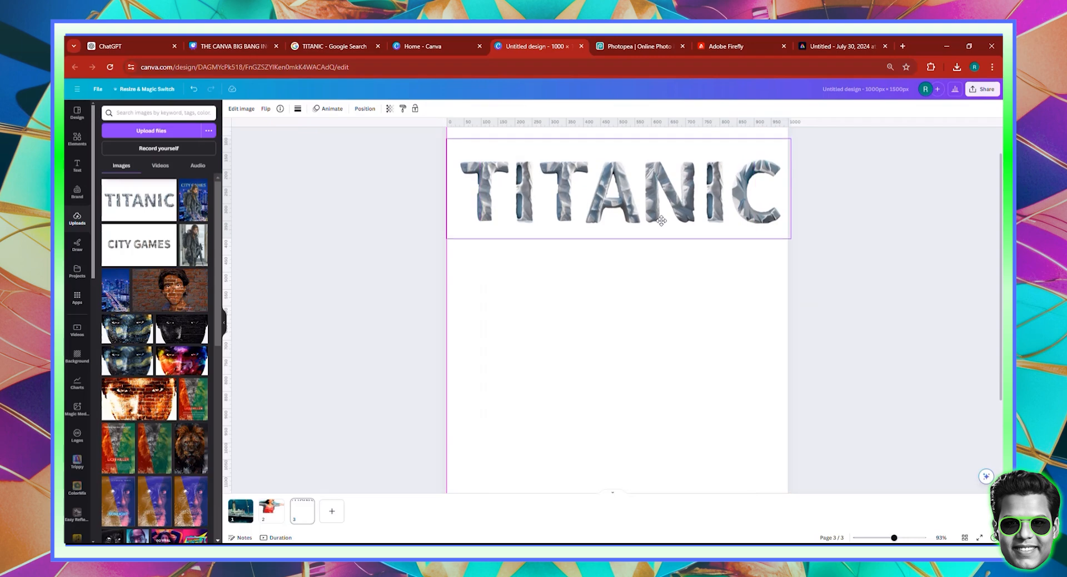
# - Apply Auto-adjust to the colours of the whole TITANIC image
pyautogui.click(253, 113)
pyautogui.click(158, 114)
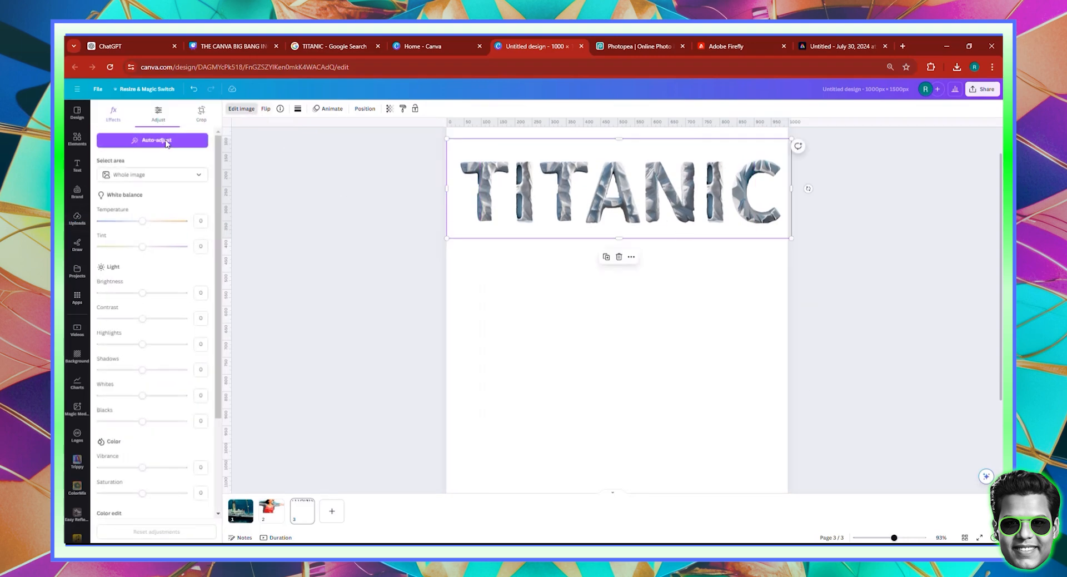
pyautogui.click(166, 141)
# - Set the title image's saturation to 39, clarity to 32 and blacks to 34, and increase its sharpness
pyautogui.scroll(-1, 169, 439)
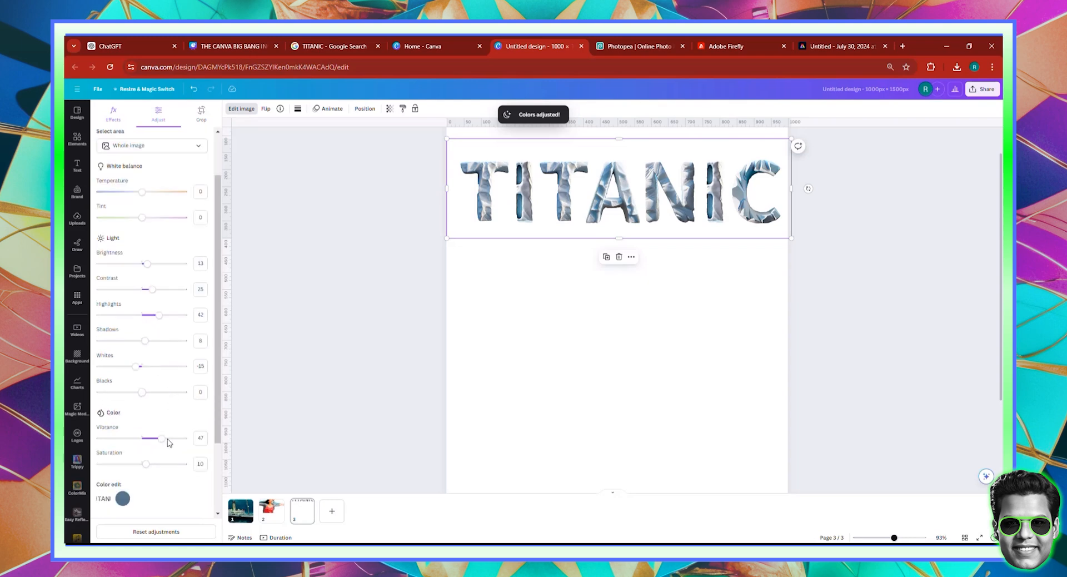
pyautogui.scroll(-2, 170, 441)
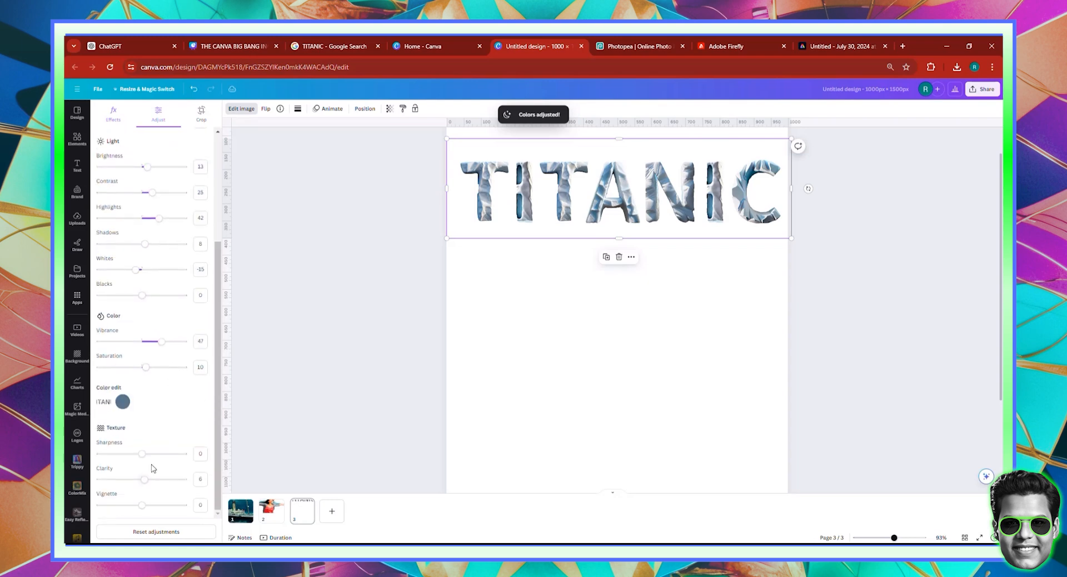
pyautogui.click(158, 367)
pyautogui.click(156, 295)
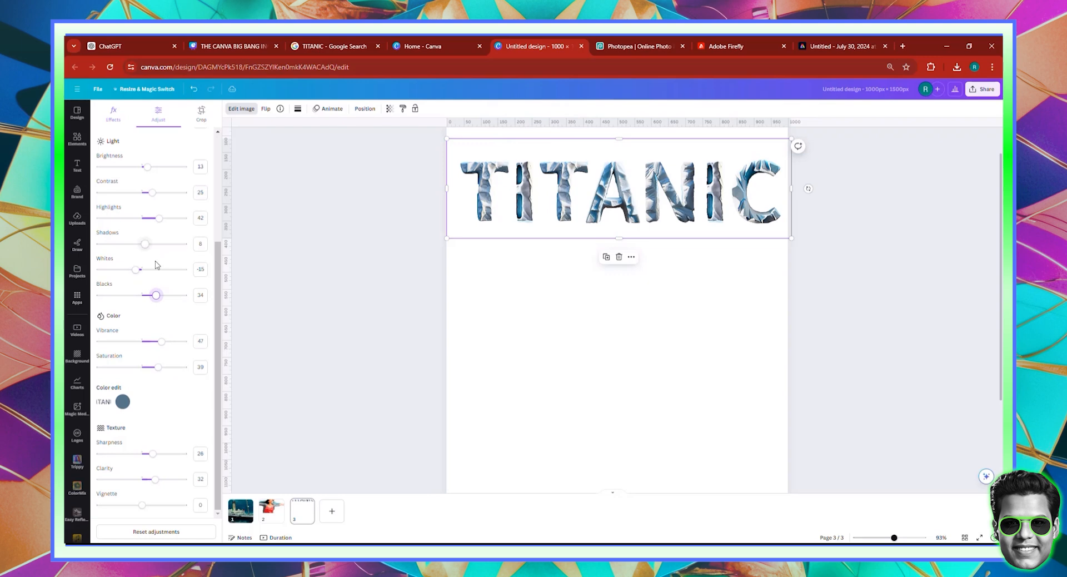
# - Set the TITANIC title image's shadows to 37 and whites to 16, and raise its brightness
pyautogui.click(157, 243)
pyautogui.click(152, 269)
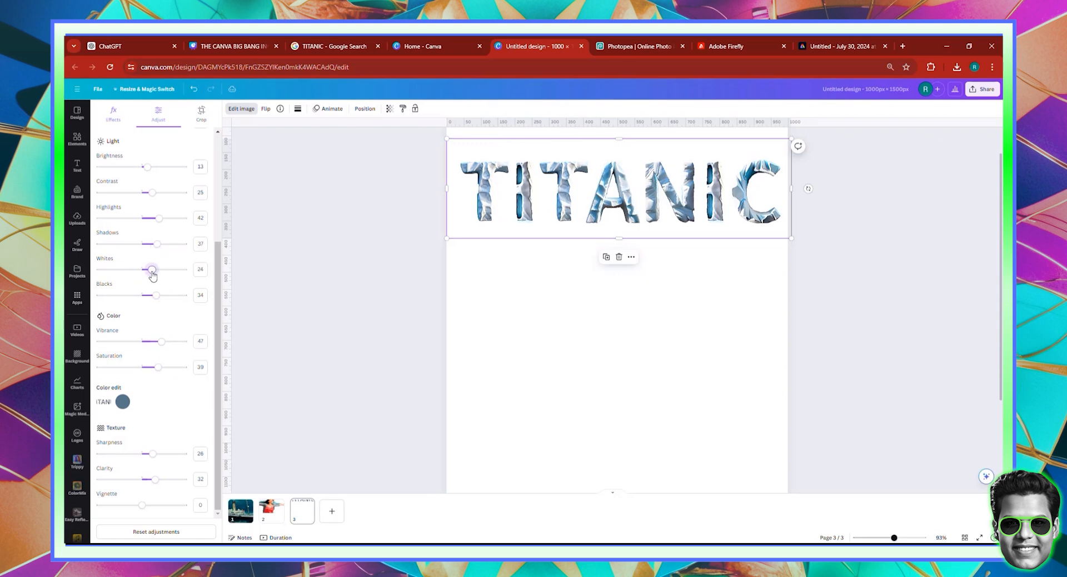
pyautogui.moveTo(151, 269); pyautogui.dragTo(148, 269)
pyautogui.moveTo(132, 167); pyautogui.dragTo(155, 170)
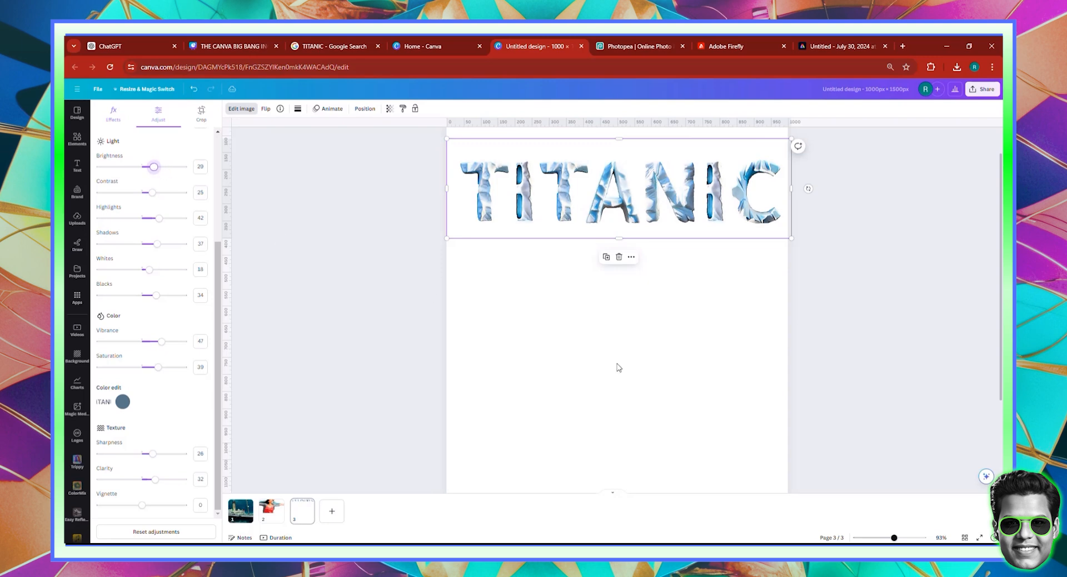
pyautogui.click(636, 364)
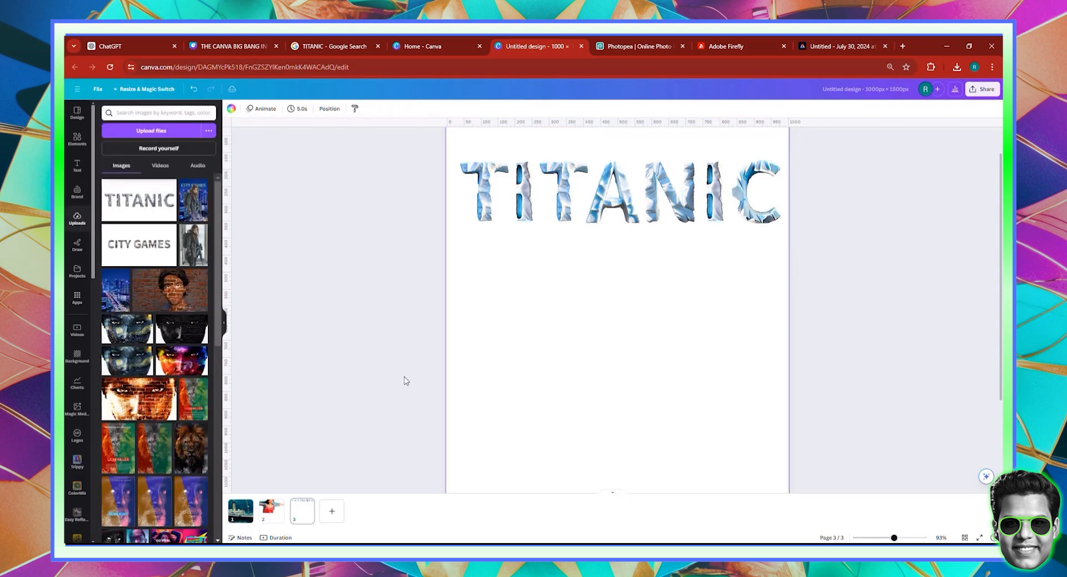
# - Download only page 1, the ship background, as a PNG at size 1
pyautogui.click(241, 510)
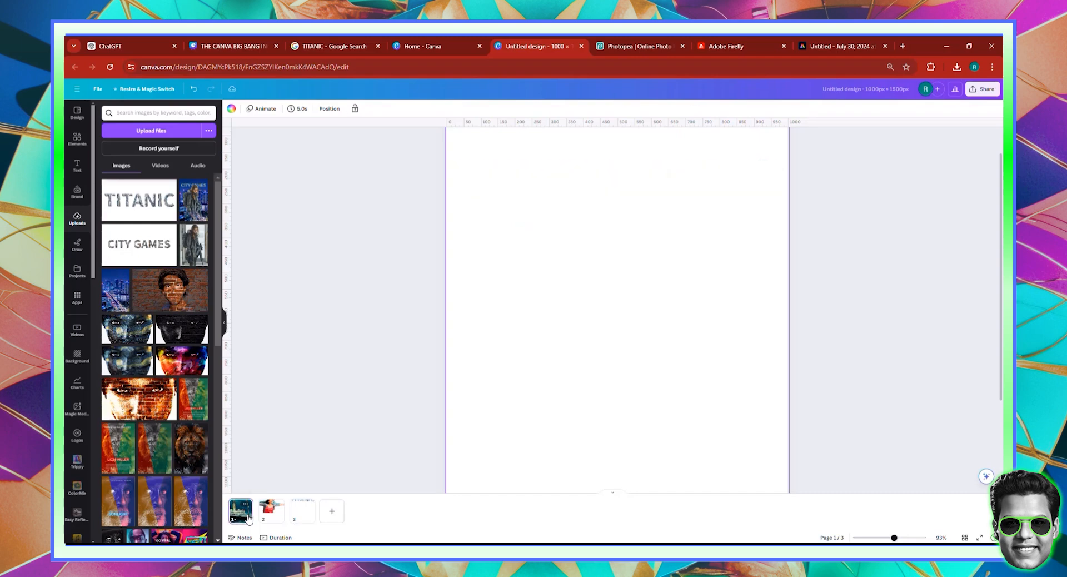
pyautogui.click(980, 90)
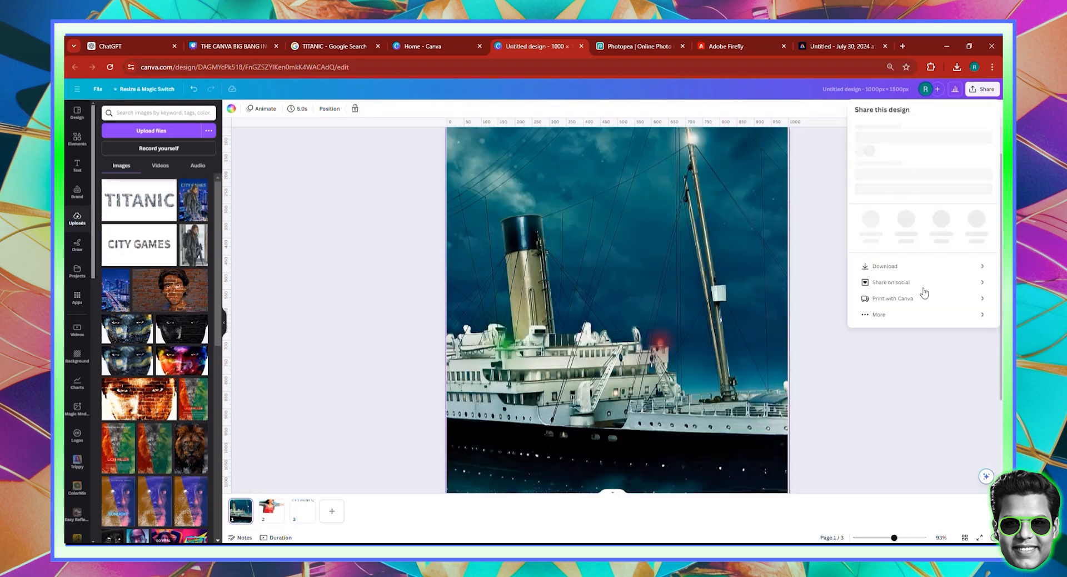
pyautogui.click(905, 283)
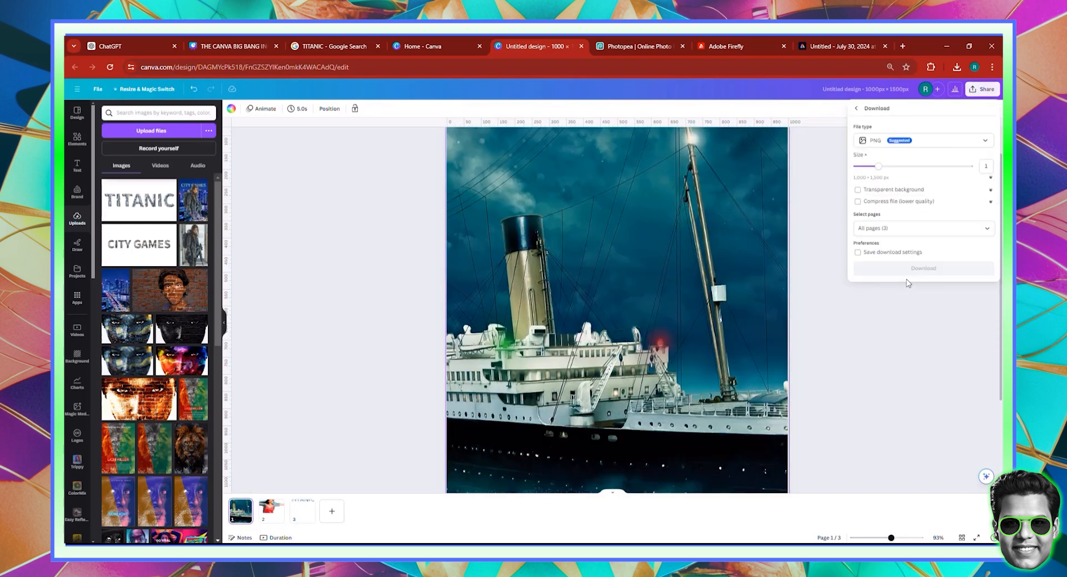
pyautogui.click(987, 229)
pyautogui.click(979, 252)
pyautogui.click(979, 267)
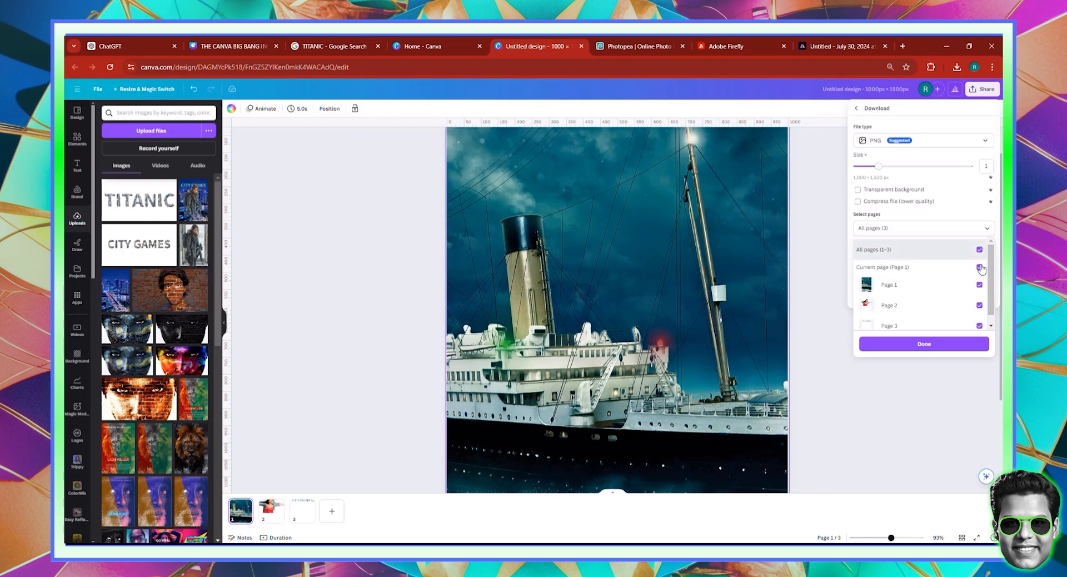
pyautogui.click(922, 344)
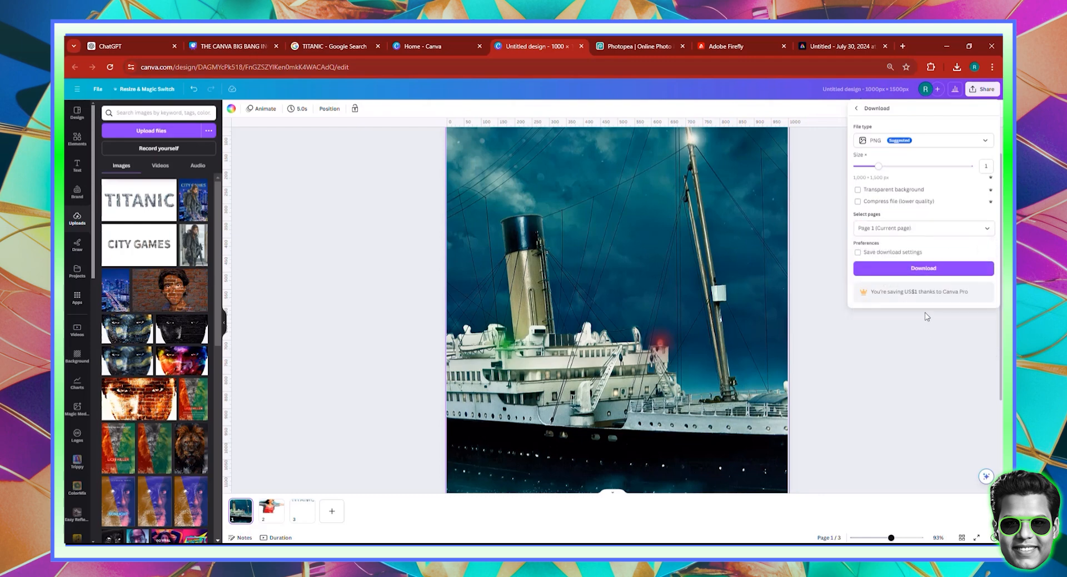
pyautogui.click(914, 272)
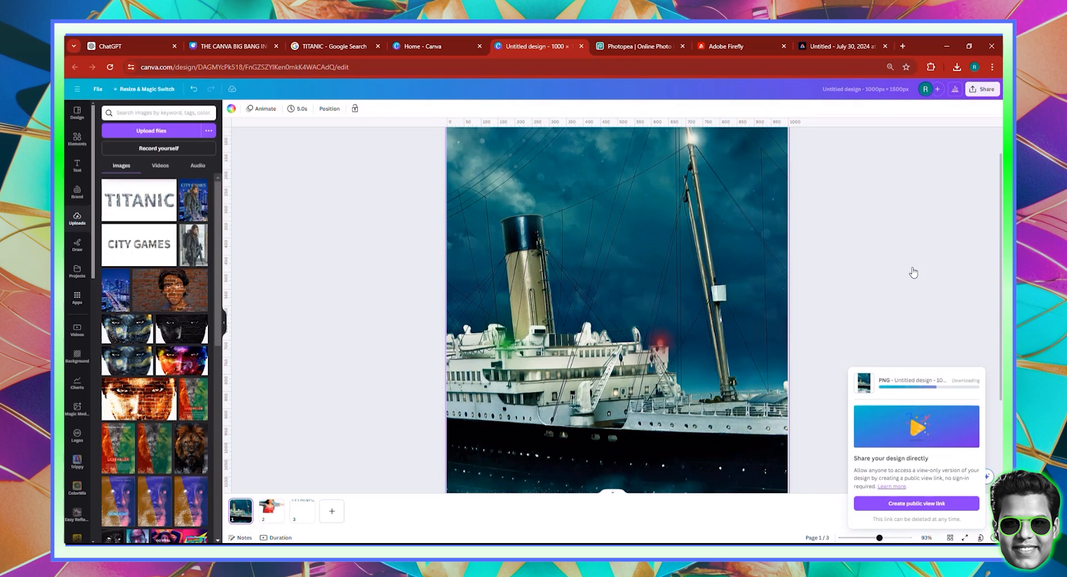
# - Switch to Photopea, open the downloaded Untitled design (55).png as a new document and collapse the Properties display
pyautogui.click(621, 41)
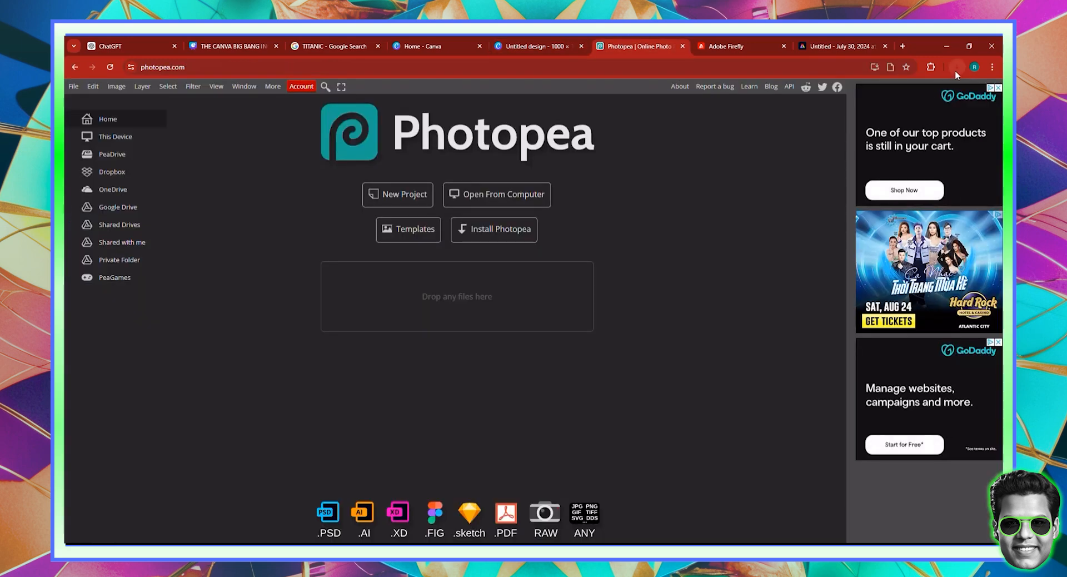
pyautogui.click(956, 67)
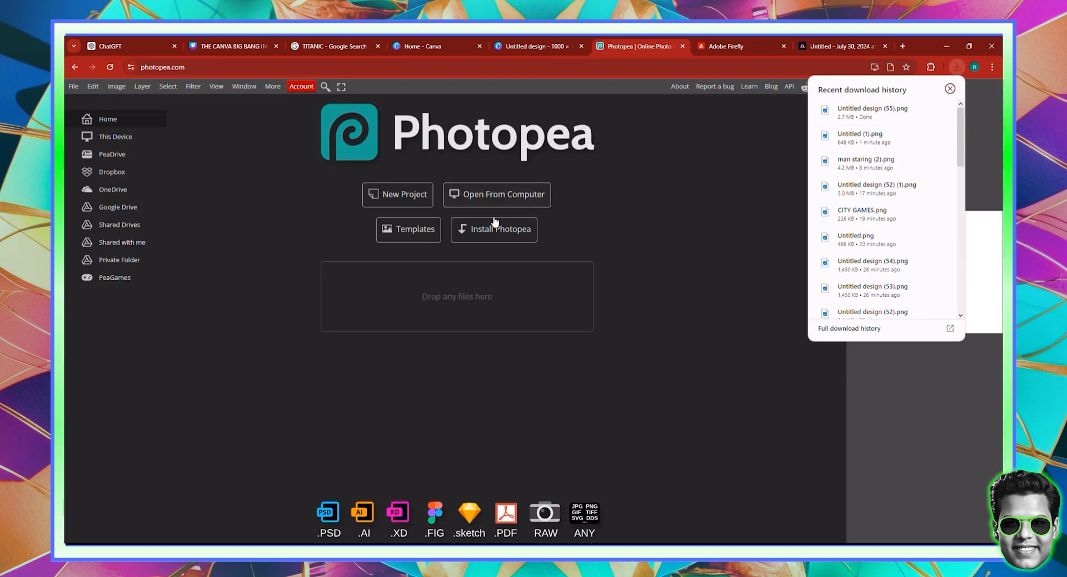
pyautogui.moveTo(845, 113); pyautogui.dragTo(946, 68)
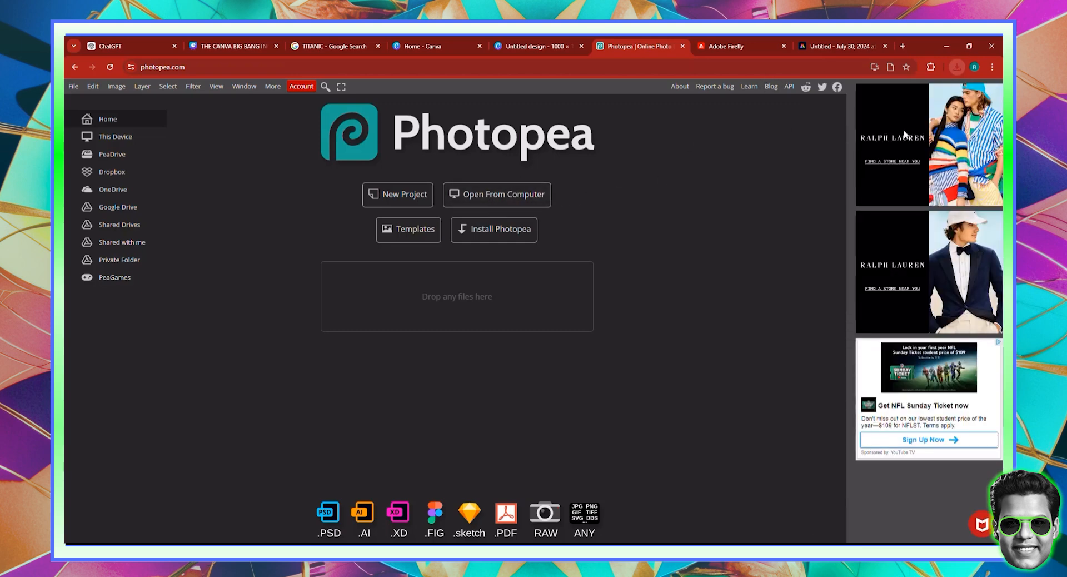
pyautogui.click(956, 66)
pyautogui.moveTo(875, 114); pyautogui.dragTo(486, 200)
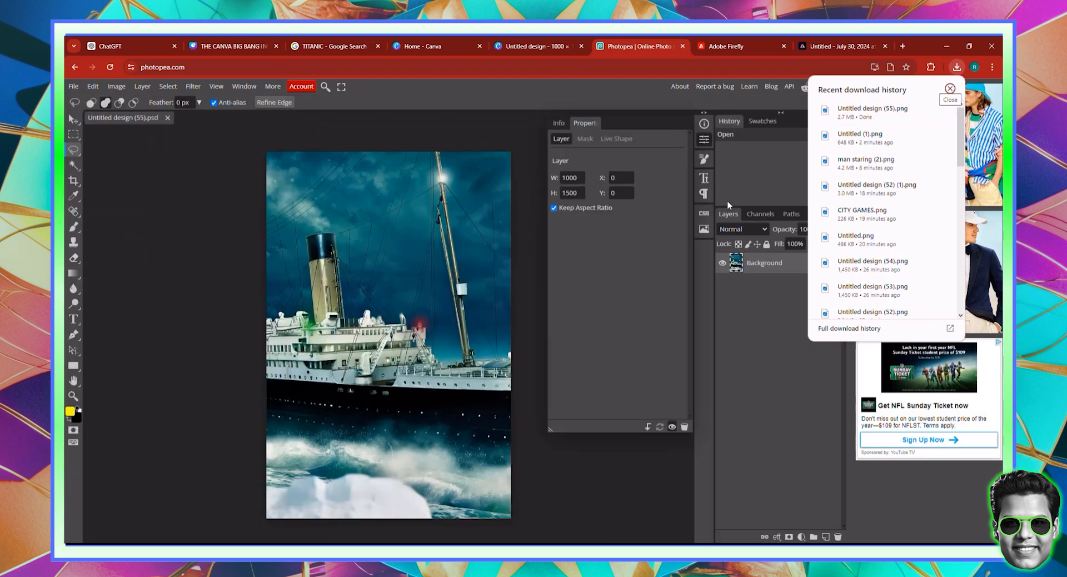
pyautogui.click(706, 142)
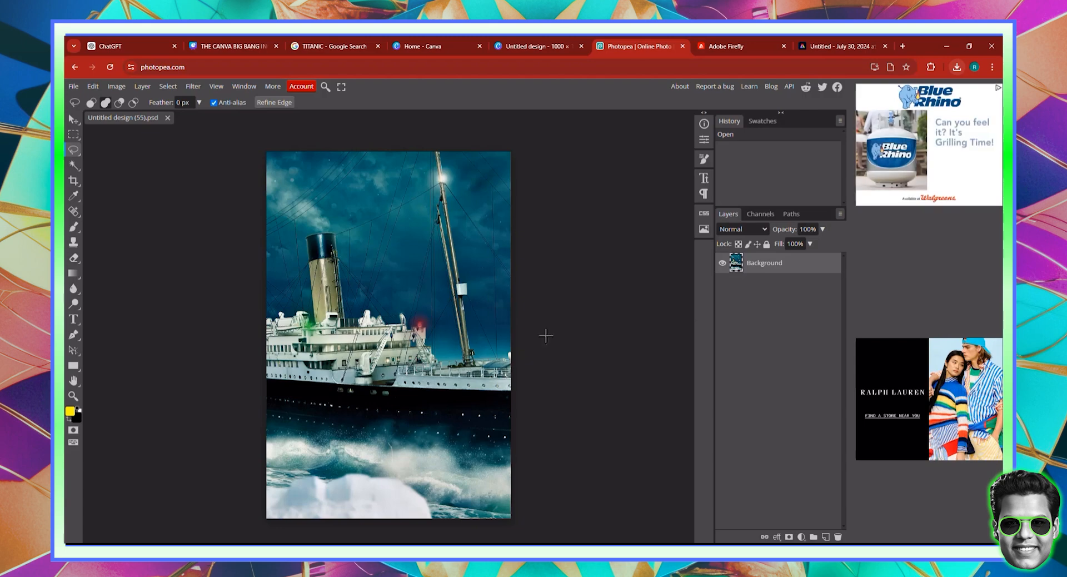
# - Return to the Canva design and download only page 2, the couple cutout, as a PNG with a transparent background
pyautogui.click(538, 44)
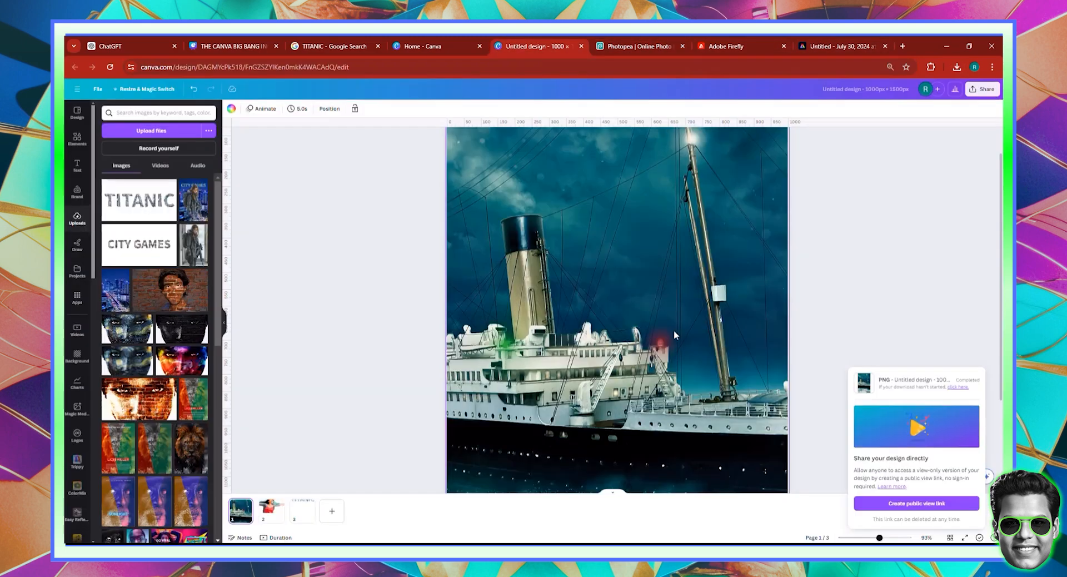
pyautogui.rightClick(272, 510)
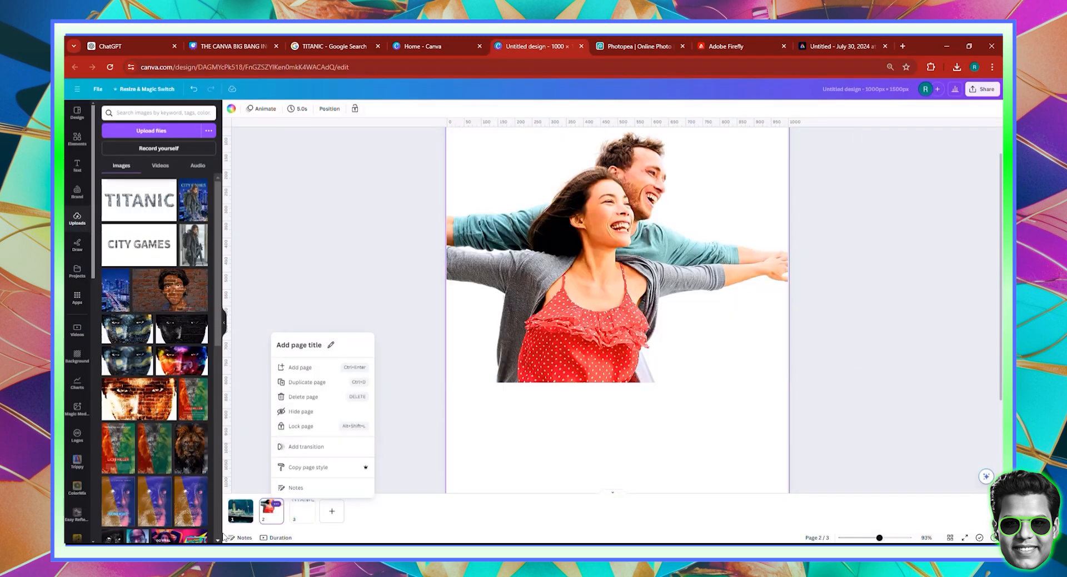
pyautogui.click(420, 243)
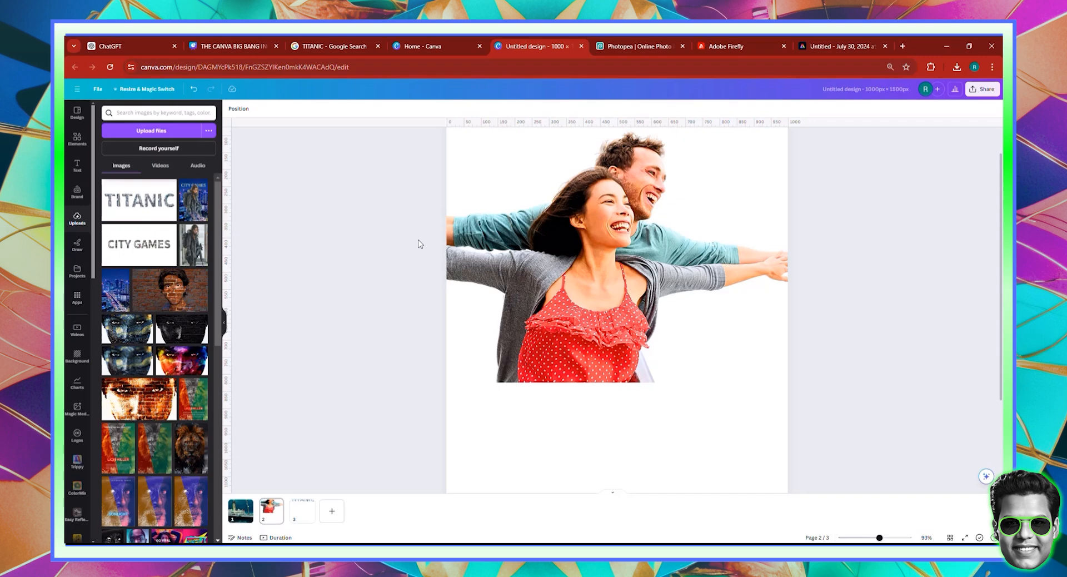
pyautogui.click(974, 96)
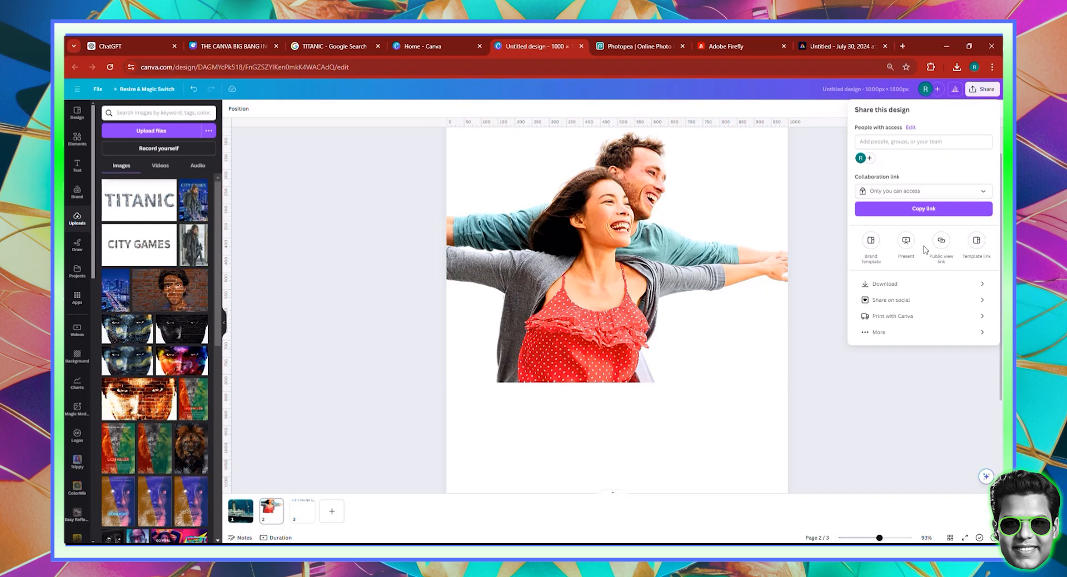
pyautogui.click(886, 289)
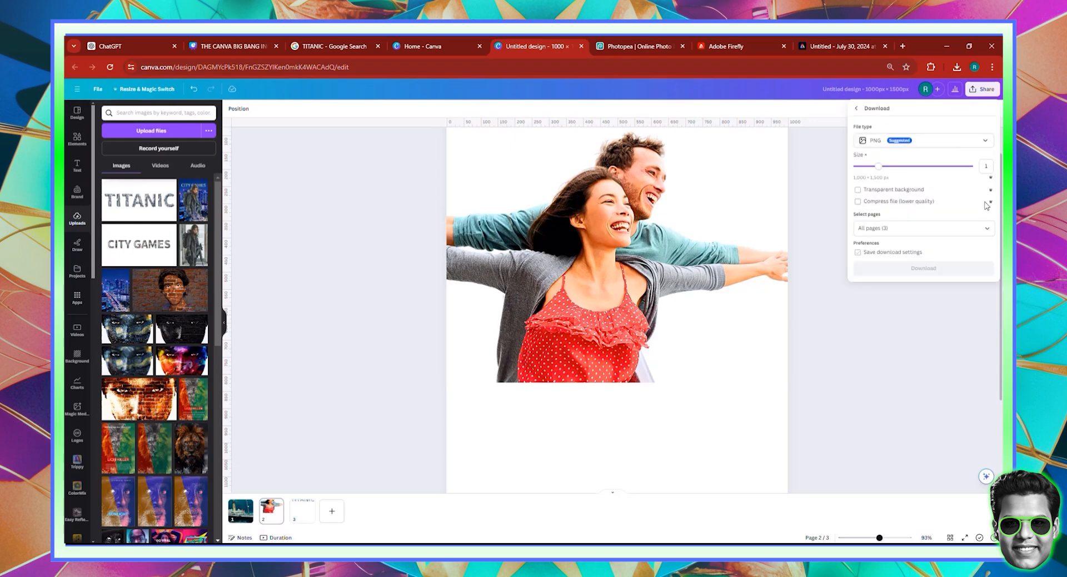
pyautogui.click(992, 229)
pyautogui.click(979, 325)
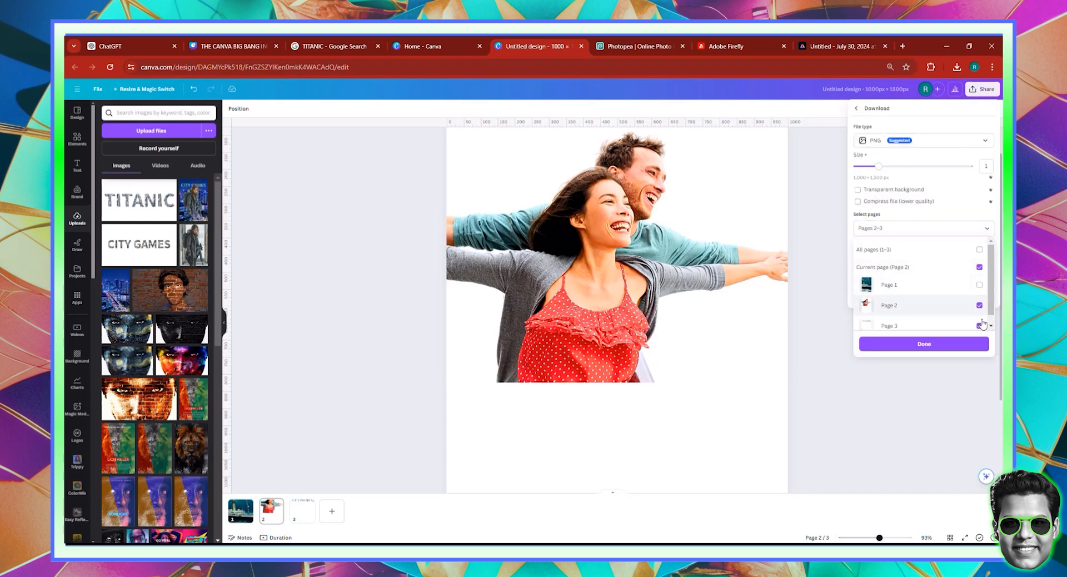
pyautogui.click(980, 325)
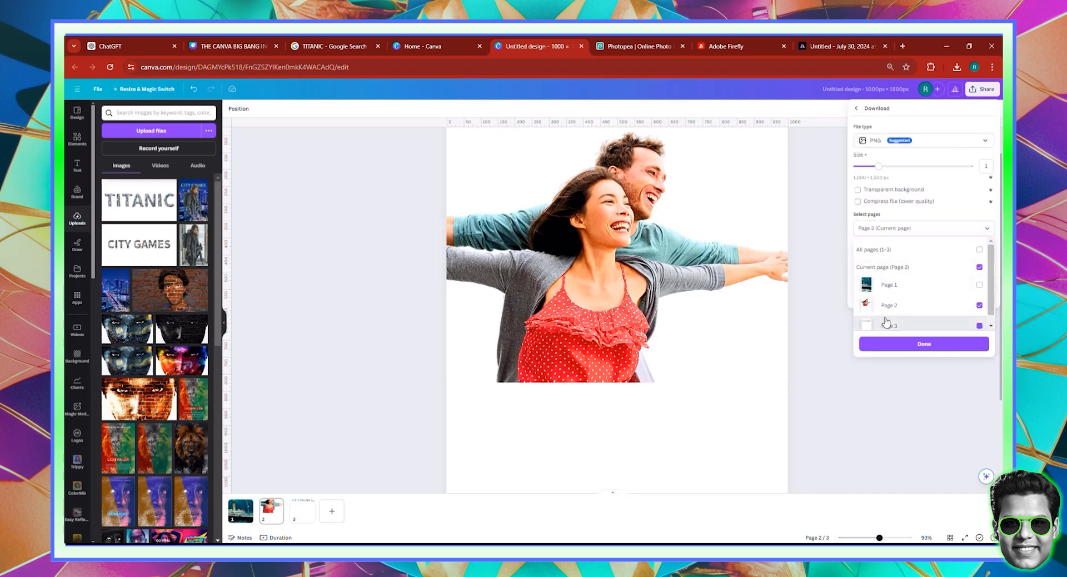
pyautogui.click(919, 345)
pyautogui.click(924, 268)
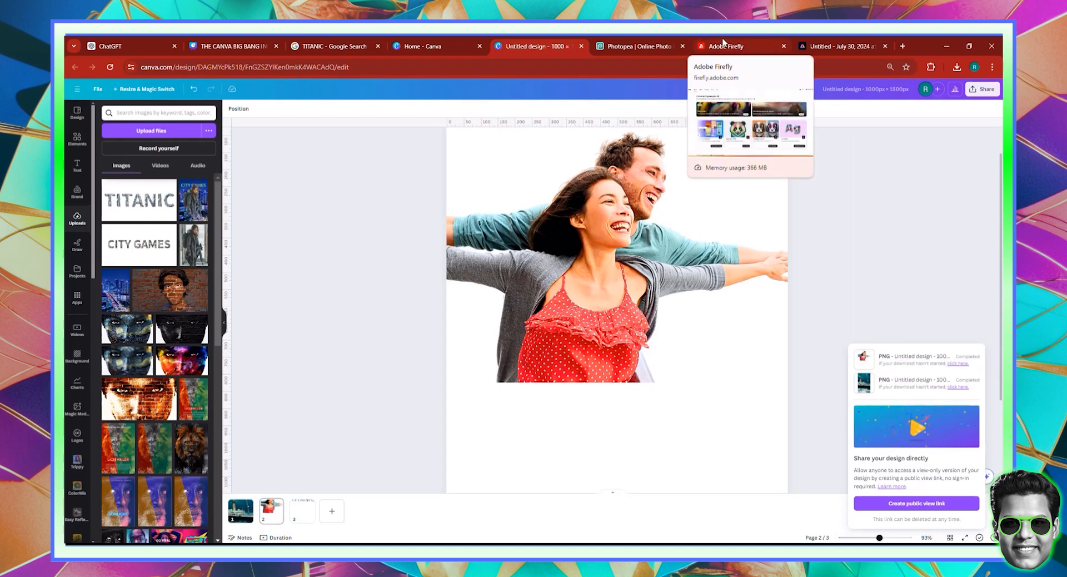
# - Close the two leftover Adobe pages and place the downloaded Untitled design (56).png above the ship background in Photopea
pyautogui.click(783, 46)
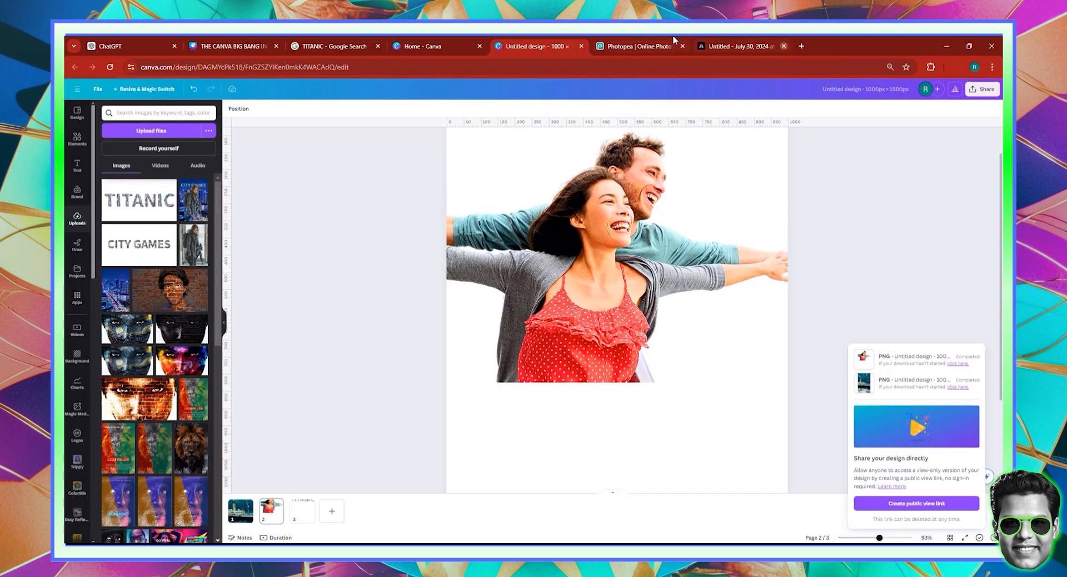
pyautogui.click(733, 43)
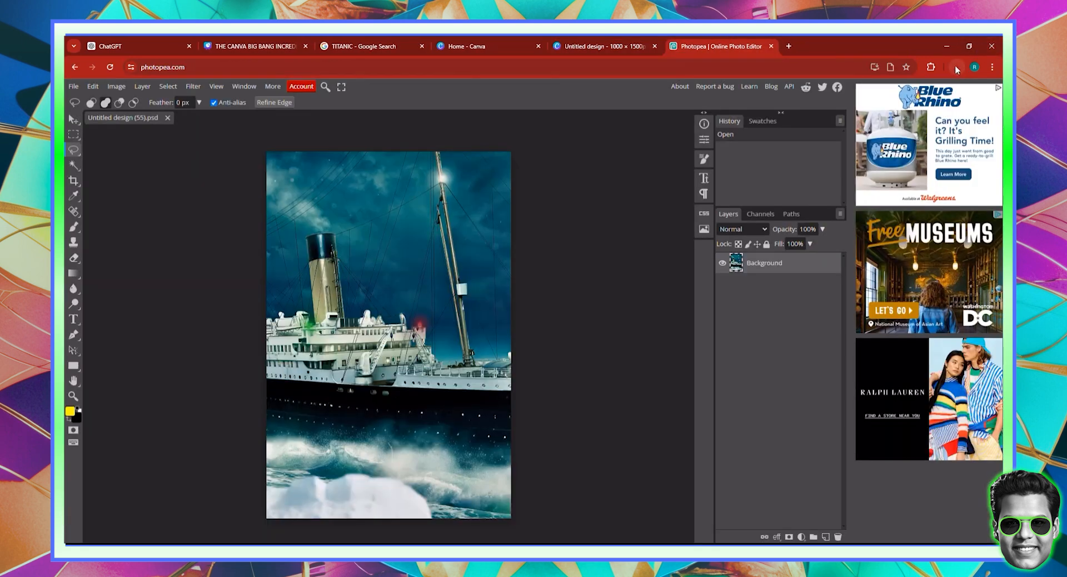
pyautogui.click(956, 67)
pyautogui.moveTo(872, 111); pyautogui.dragTo(760, 262)
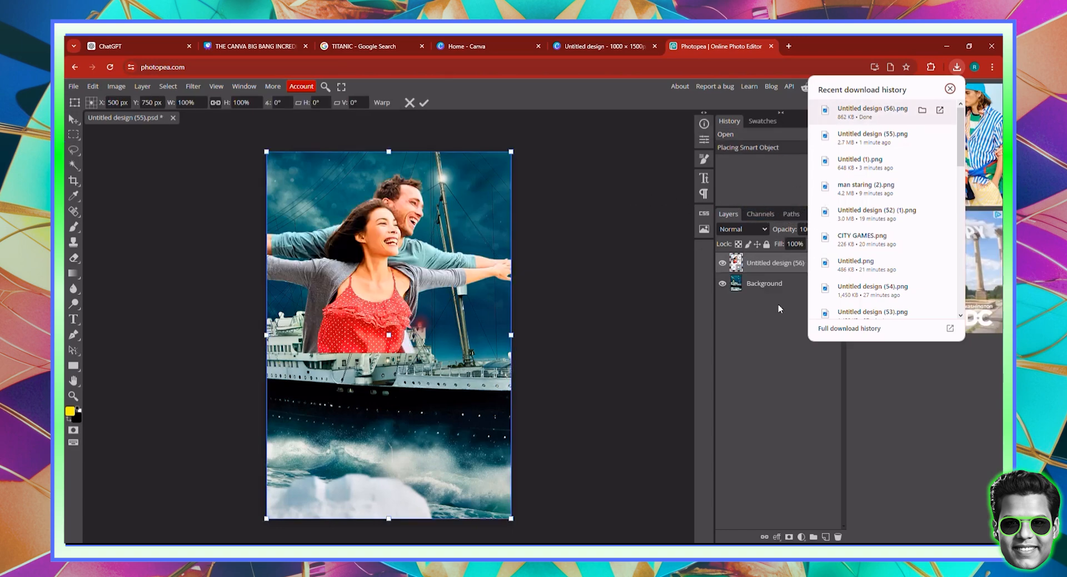
pyautogui.click(778, 362)
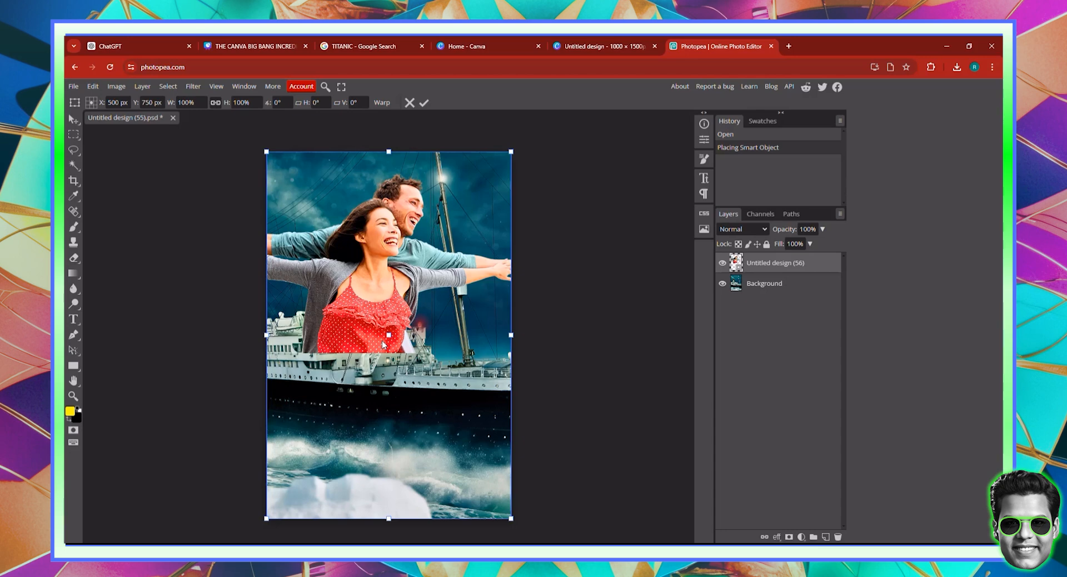
pyautogui.press('Return')
pyautogui.press('l')
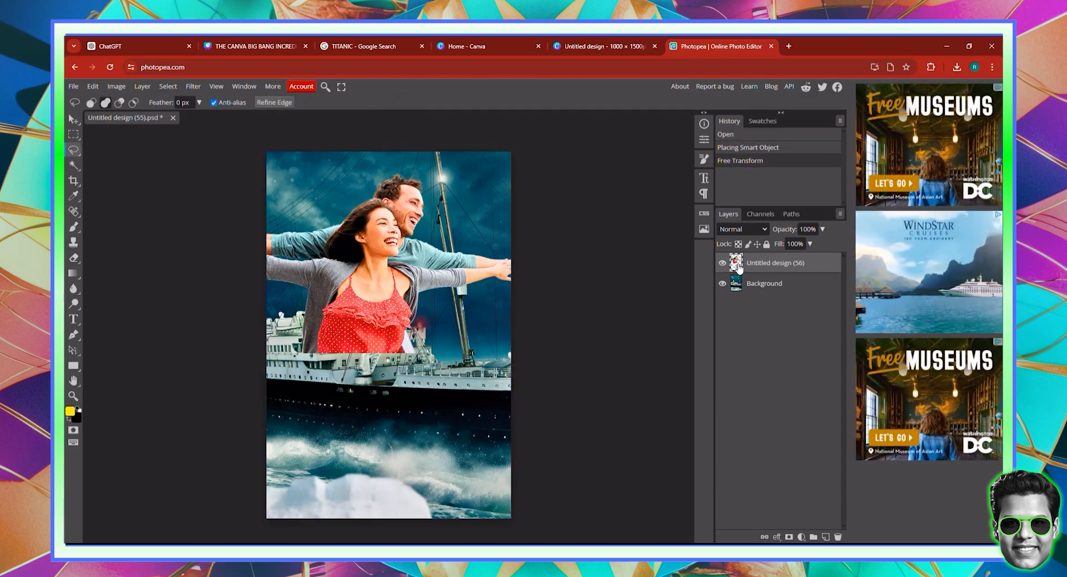
# - Add a raster mask to the couple layer and set the foreground colour to white (ffffff)
pyautogui.click(788, 536)
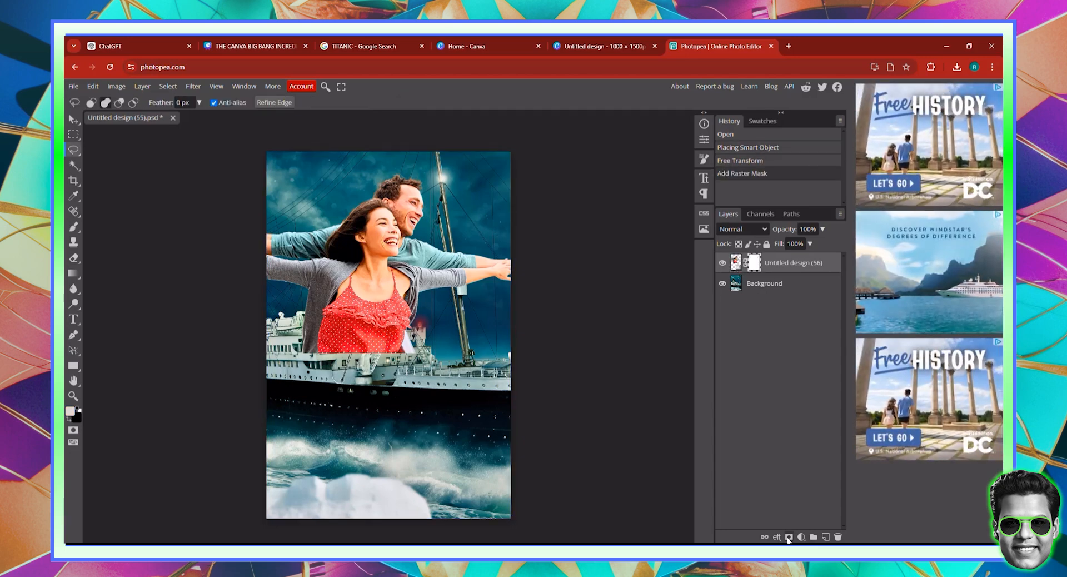
pyautogui.click(71, 414)
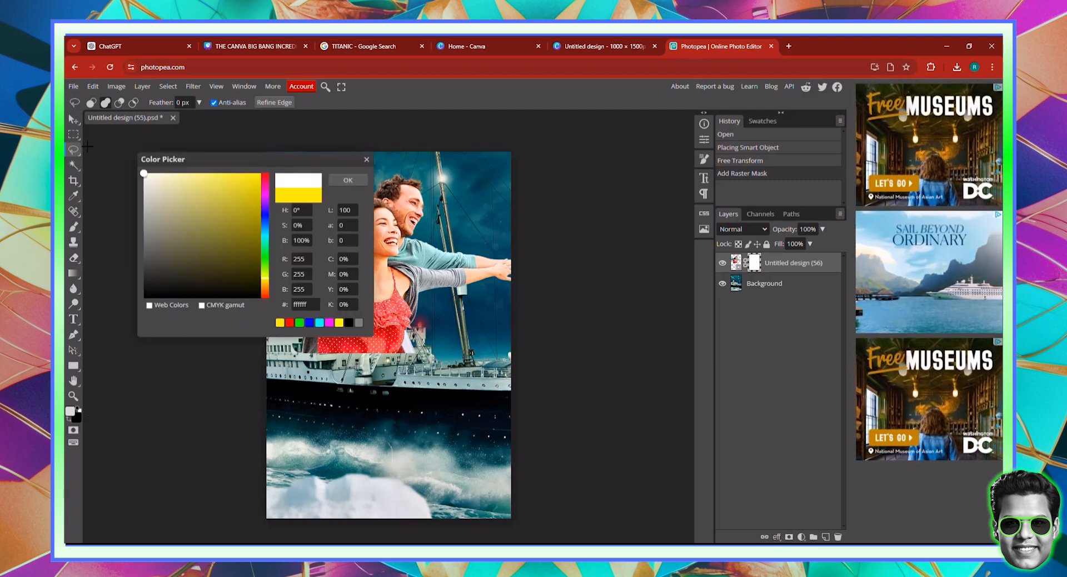
pyautogui.click(347, 179)
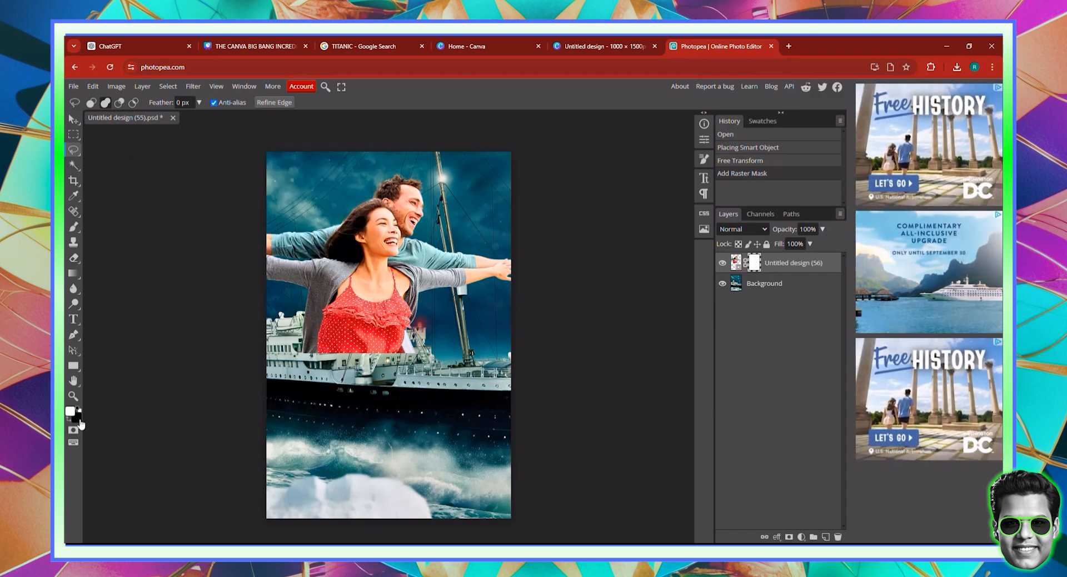
# - Apply linear white-to-black gradients to the couple layer's mask until the woman's outer side fades diagonally into the ship's funnel
pyautogui.click(73, 274)
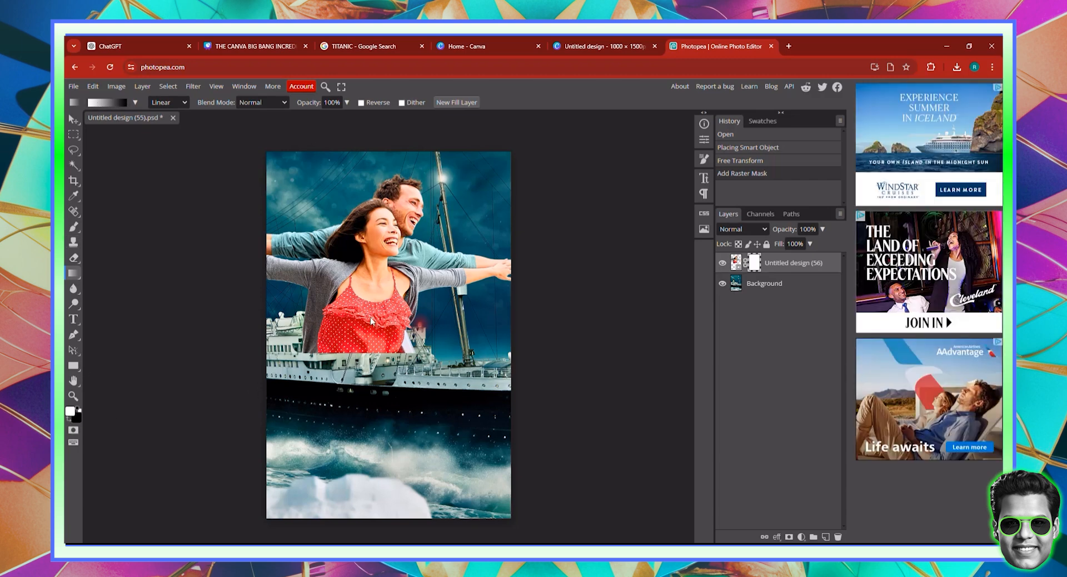
pyautogui.moveTo(369, 306); pyautogui.dragTo(370, 395)
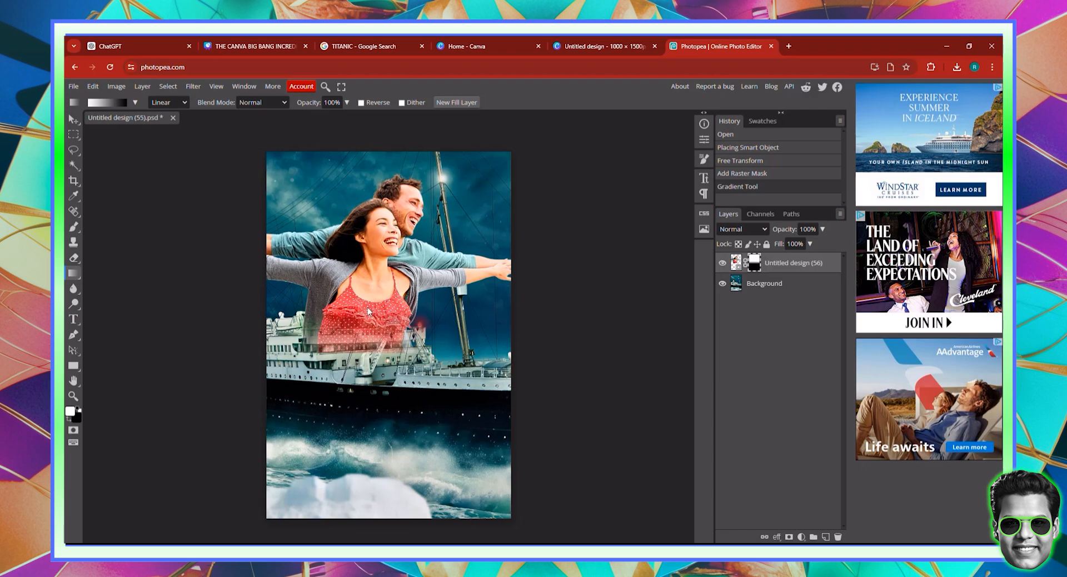
pyautogui.moveTo(368, 306); pyautogui.dragTo(371, 350)
pyautogui.moveTo(374, 368); pyautogui.dragTo(373, 369)
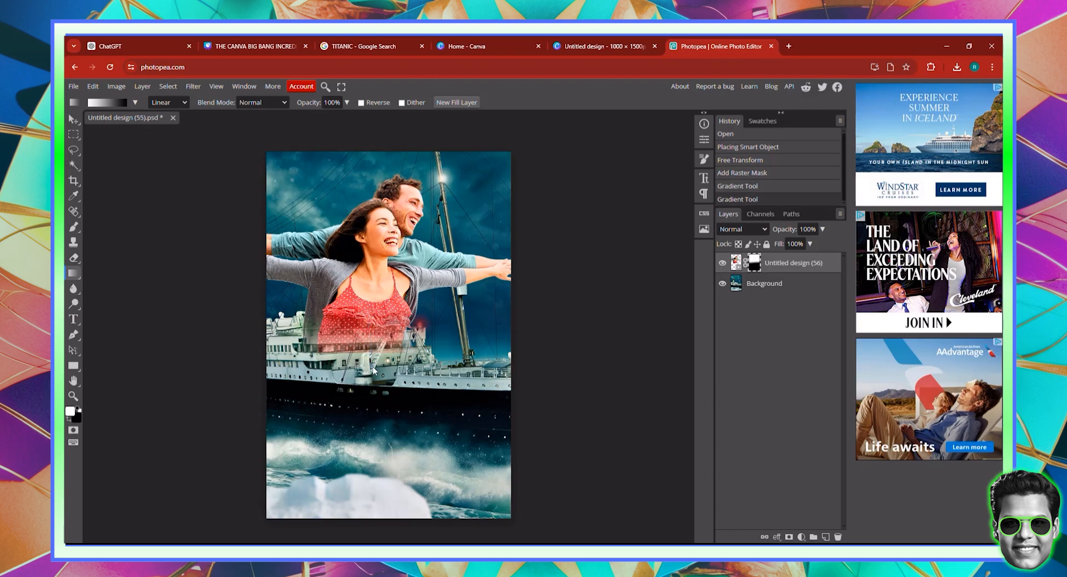
pyautogui.moveTo(370, 291); pyautogui.dragTo(337, 364)
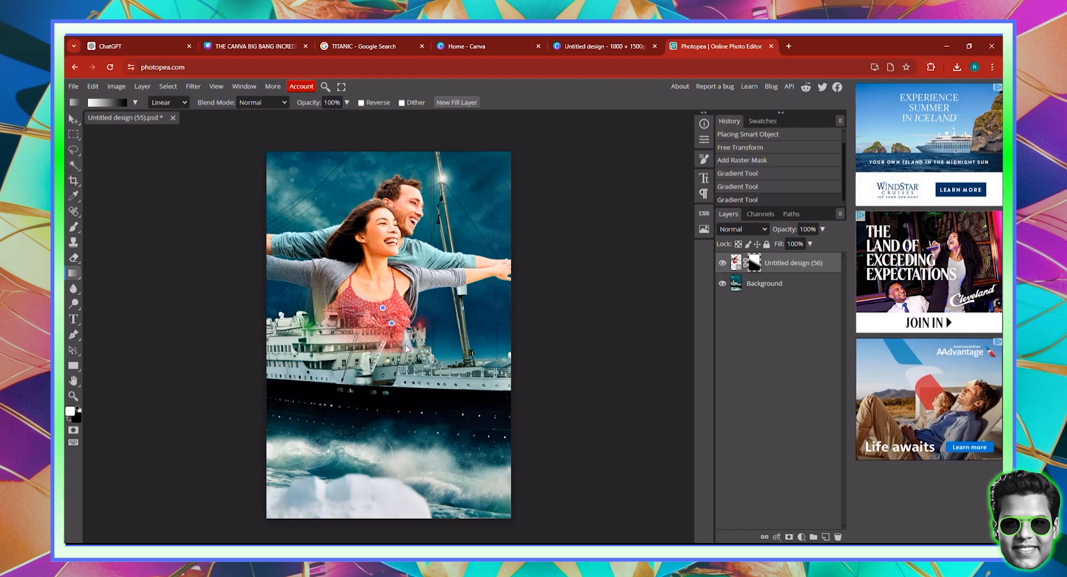
pyautogui.moveTo(406, 348); pyautogui.dragTo(441, 374)
pyautogui.moveTo(372, 292); pyautogui.dragTo(422, 356)
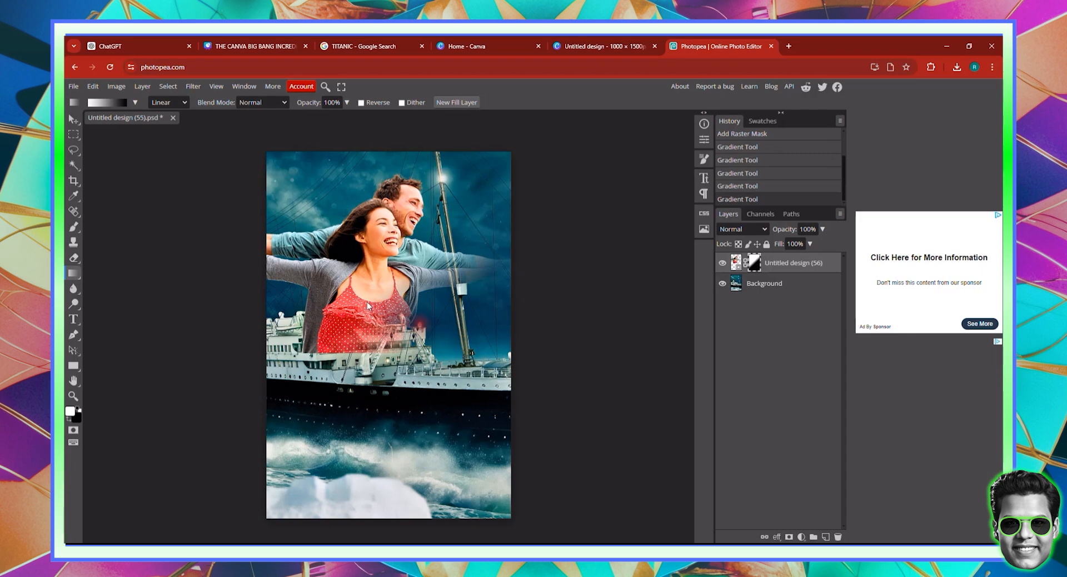
pyautogui.moveTo(290, 348); pyautogui.dragTo(282, 385)
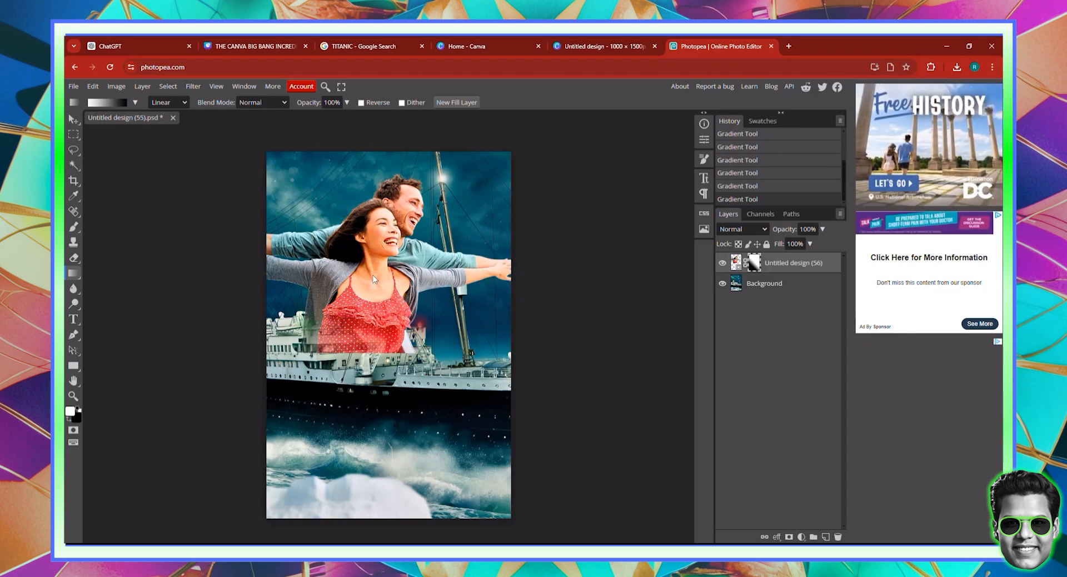
pyautogui.moveTo(374, 326); pyautogui.dragTo(372, 393)
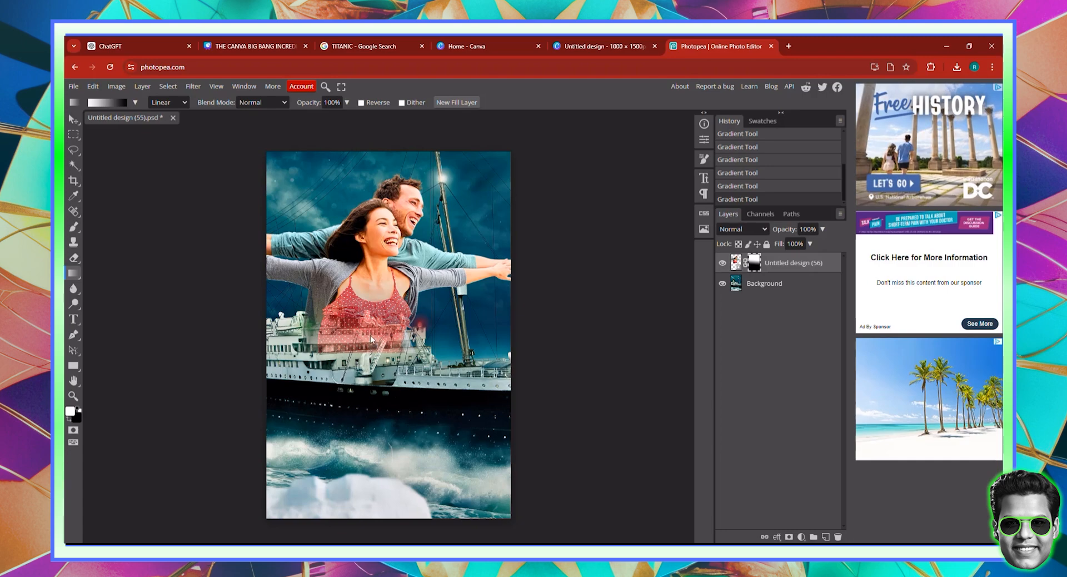
pyautogui.moveTo(298, 309); pyautogui.dragTo(414, 353)
pyautogui.moveTo(456, 322); pyautogui.dragTo(302, 356)
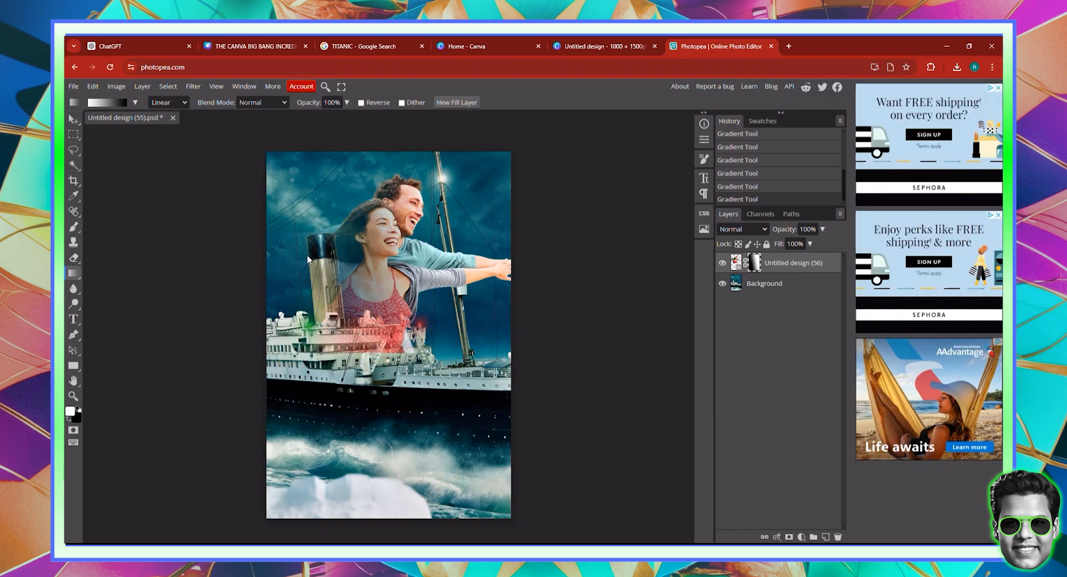
pyautogui.moveTo(307, 259); pyautogui.dragTo(418, 375)
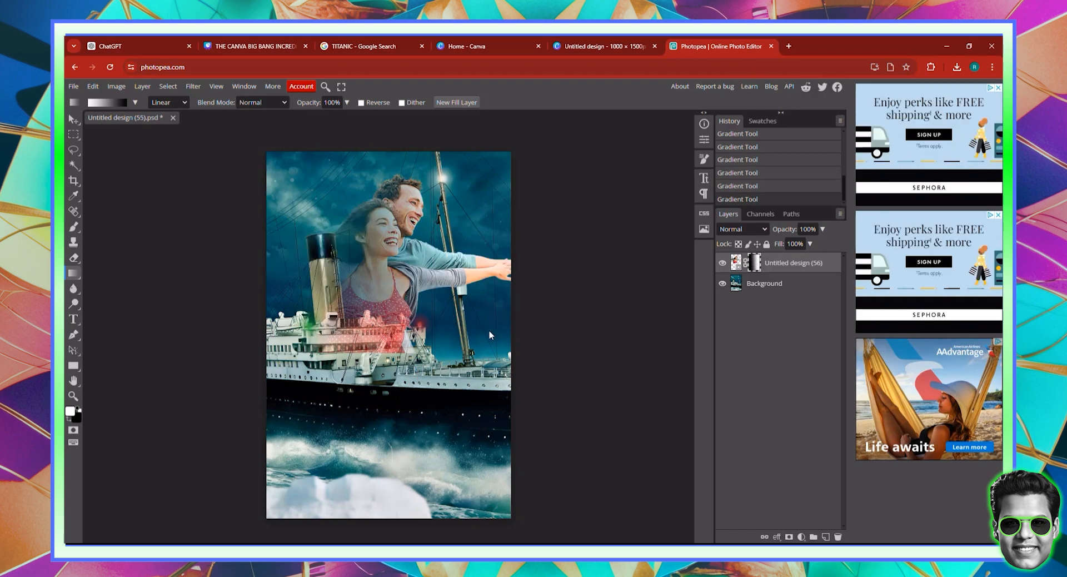
pyautogui.moveTo(502, 334); pyautogui.dragTo(262, 339)
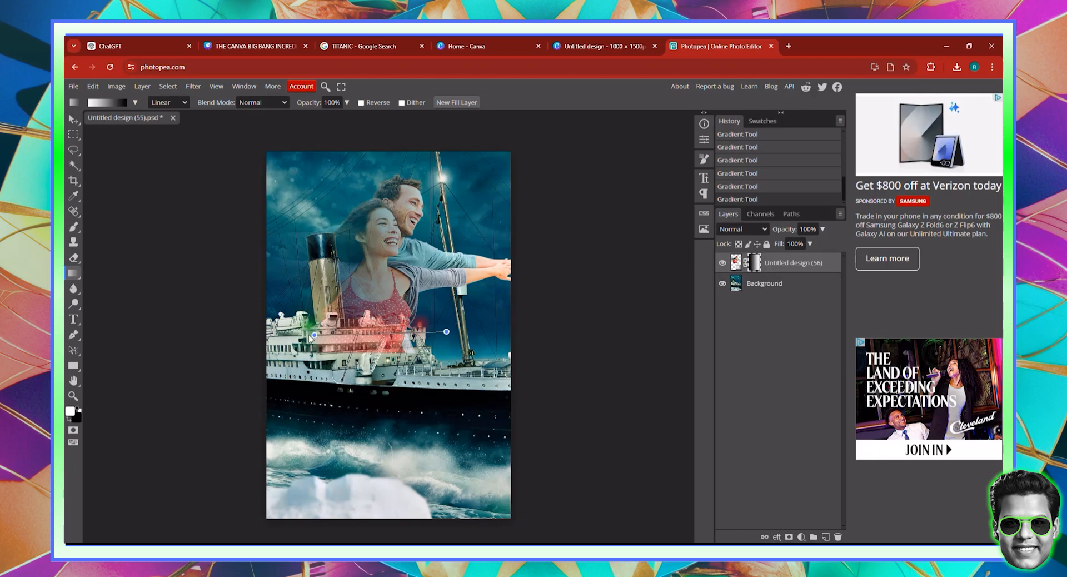
pyautogui.moveTo(379, 324); pyautogui.dragTo(296, 350)
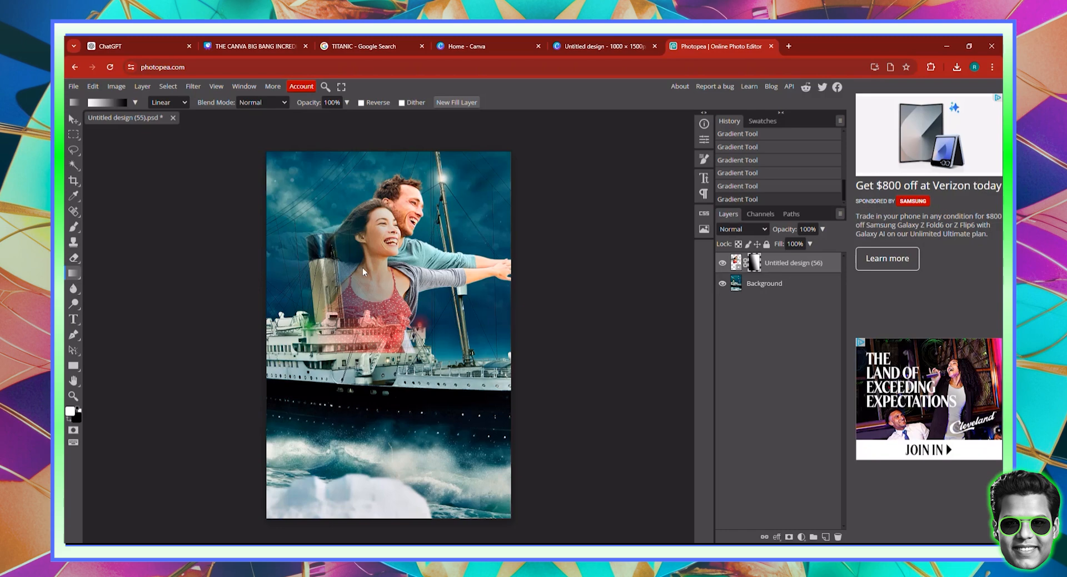
# - Switch to the Canva design and download only page 3, the iceberg-textured TITANIC title, as a PNG with a transparent background
pyautogui.click(597, 43)
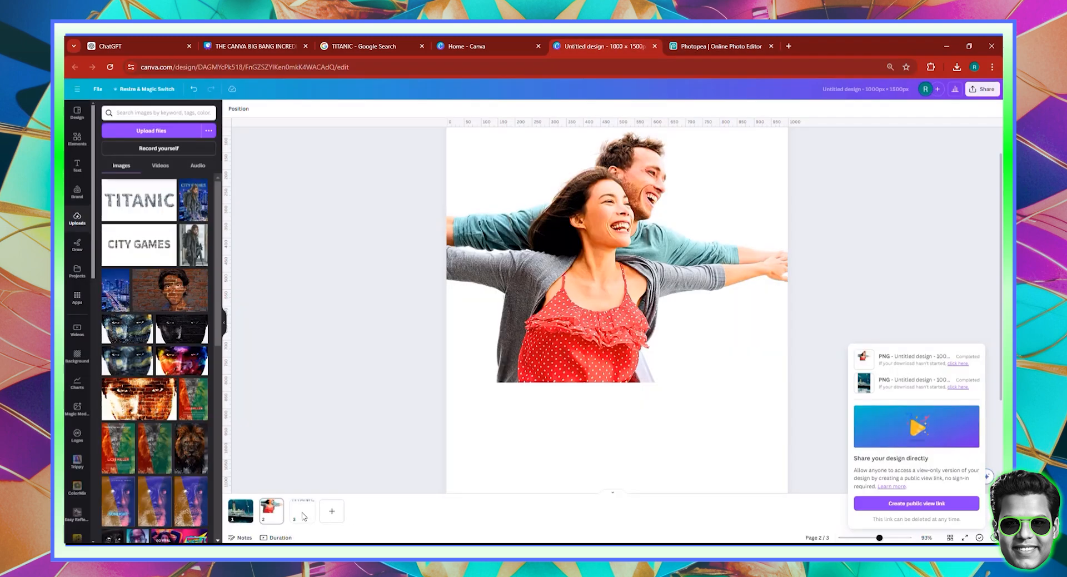
pyautogui.click(303, 515)
pyautogui.click(303, 515)
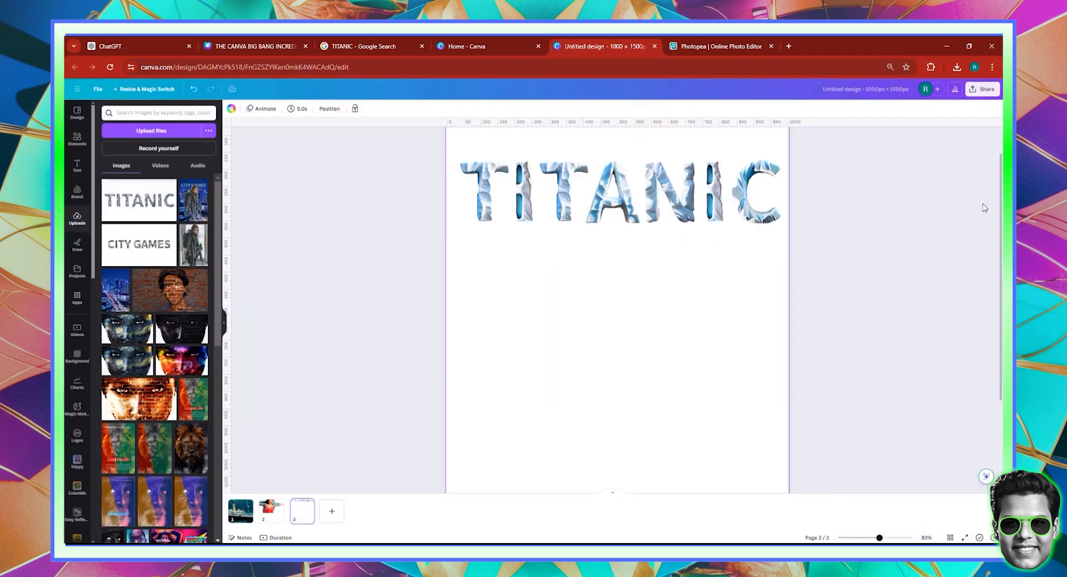
pyautogui.click(975, 93)
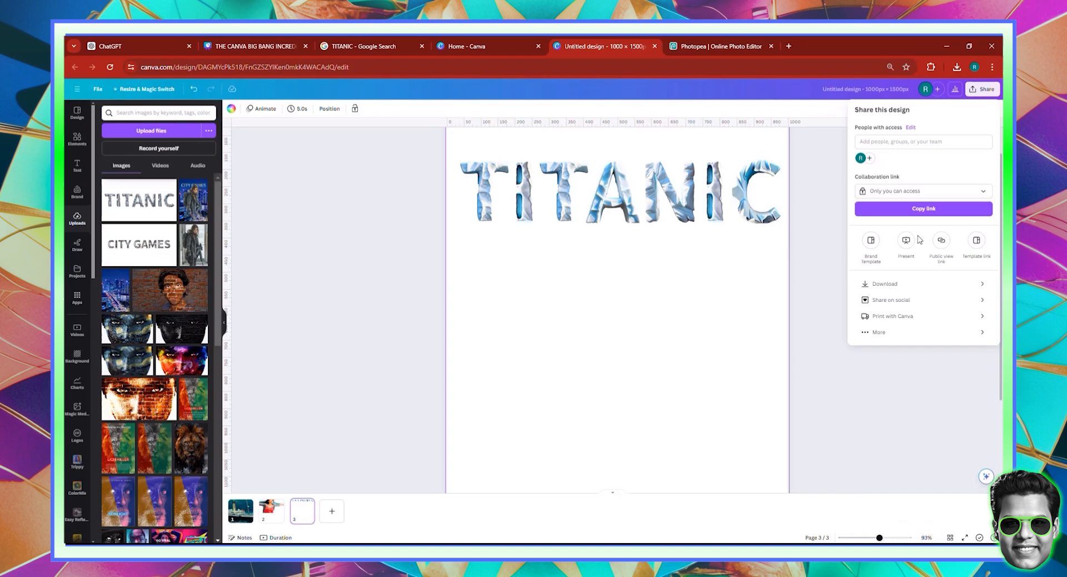
pyautogui.click(963, 285)
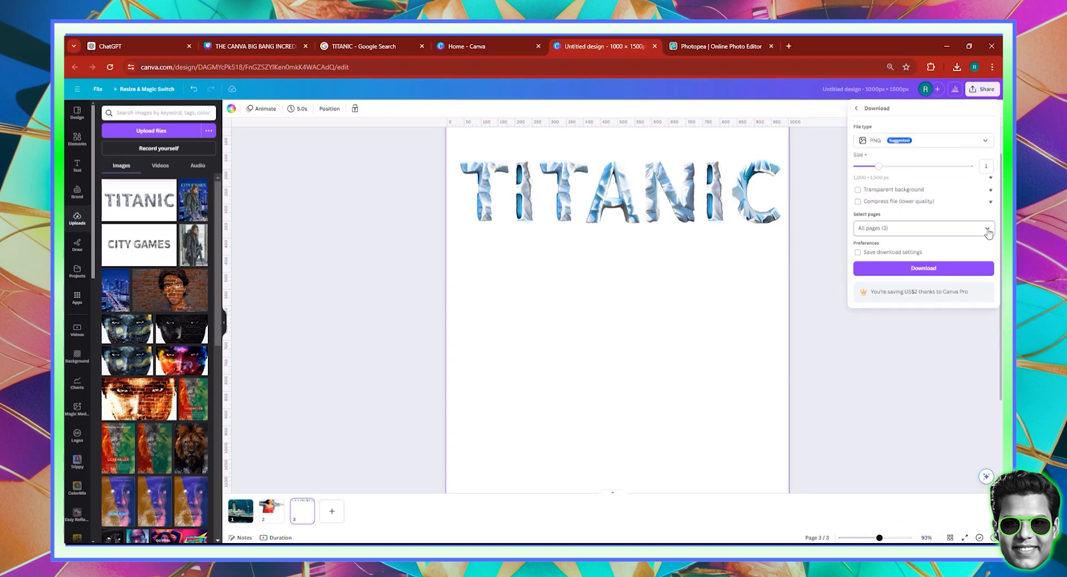
pyautogui.click(988, 233)
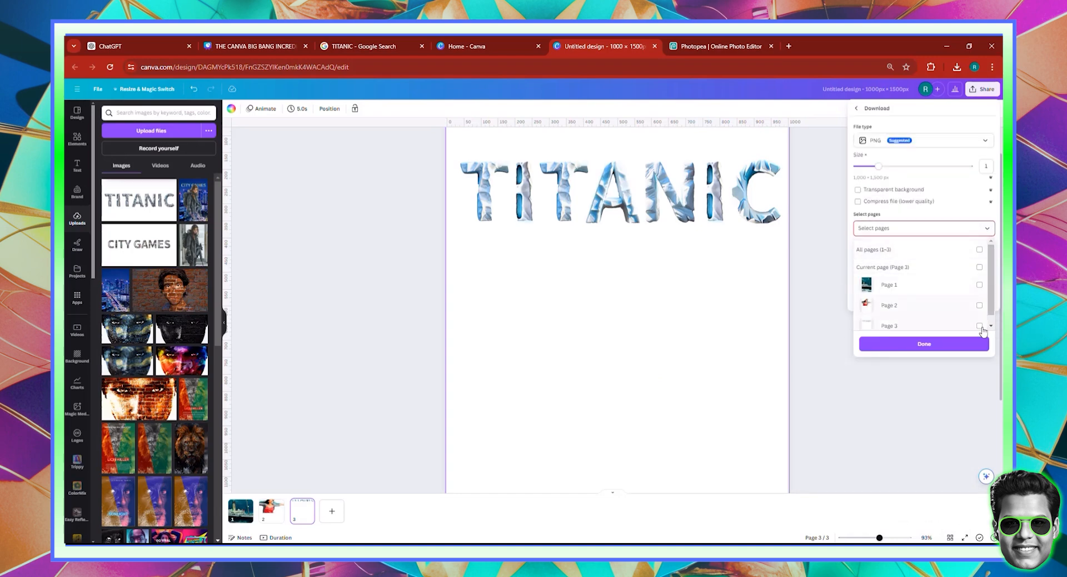
pyautogui.click(982, 327)
pyautogui.click(908, 191)
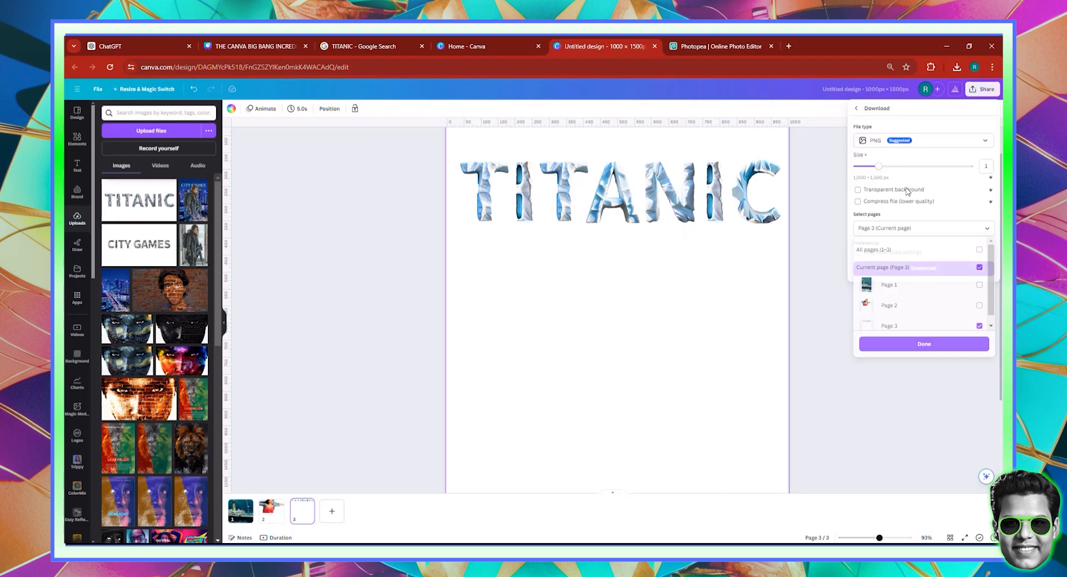
pyautogui.click(929, 268)
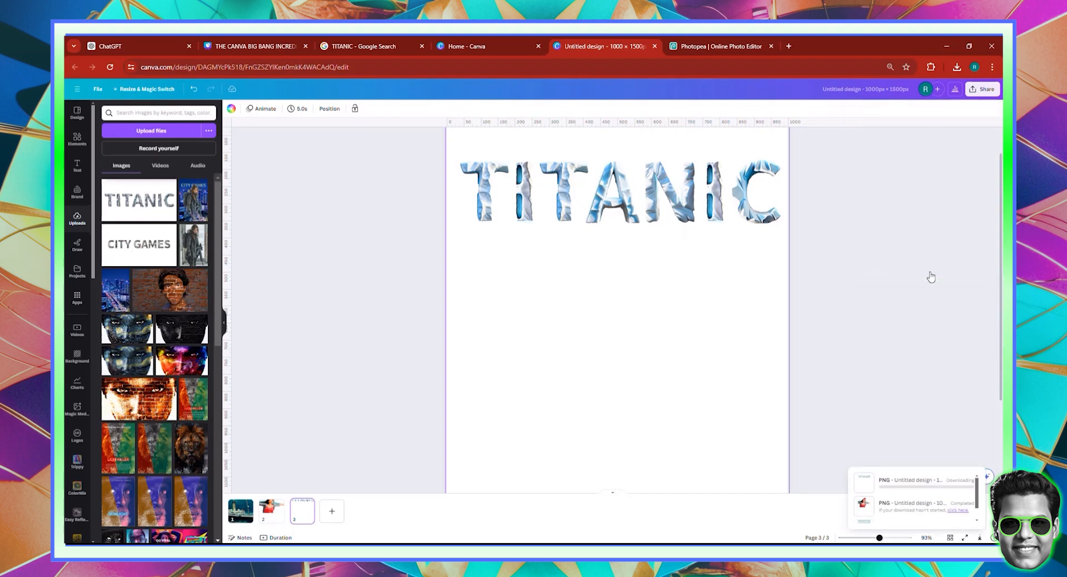
# - Switch to Photopea and place the downloaded Untitled design (57).png above the couple layer
pyautogui.click(701, 37)
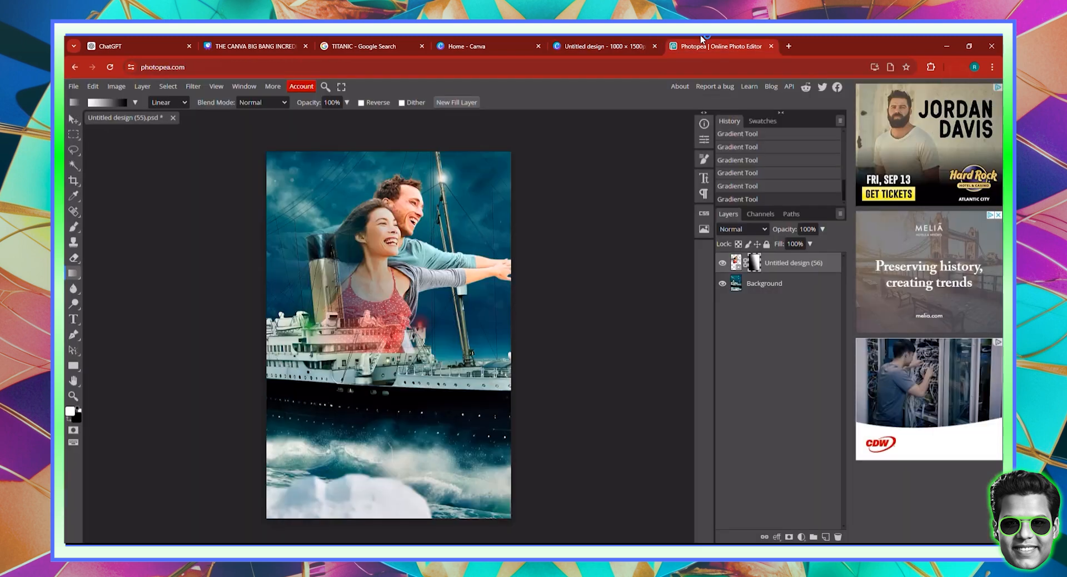
pyautogui.click(957, 66)
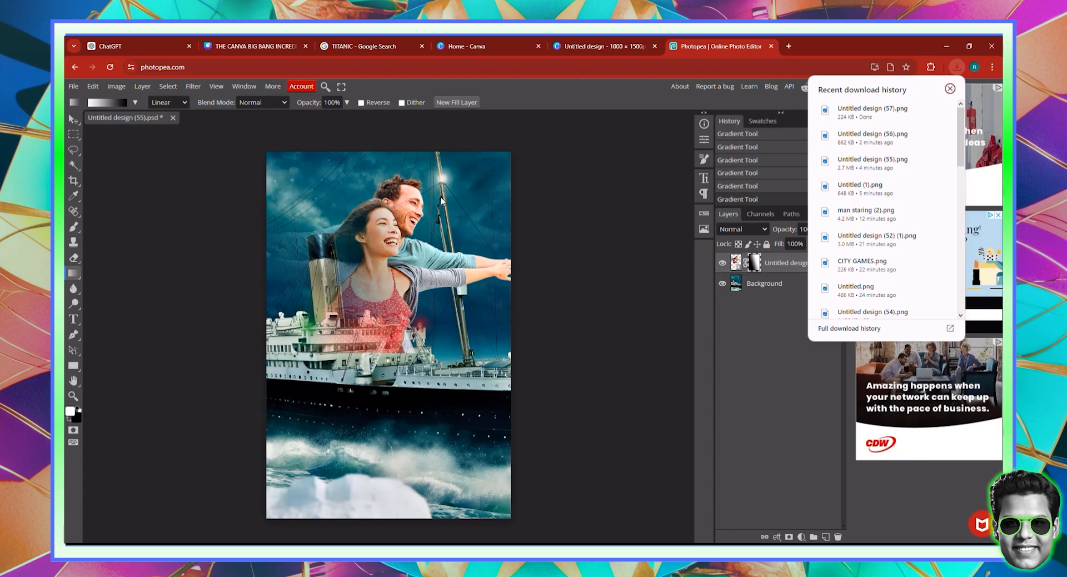
pyautogui.moveTo(870, 111); pyautogui.dragTo(766, 260)
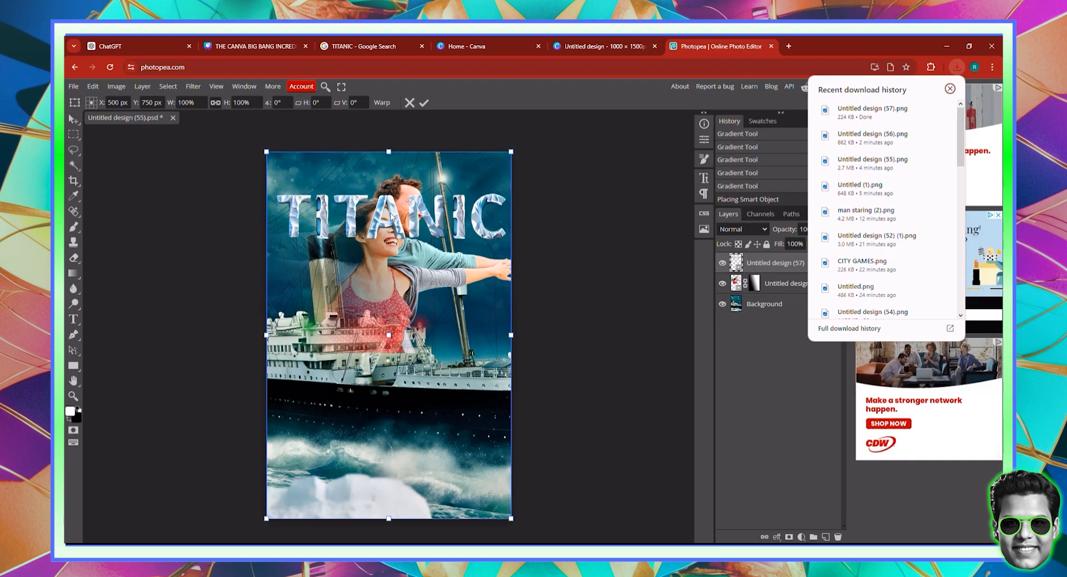
# - Move the TITANIC title up to the poster's upper edge and put its layer beneath the couple layer
pyautogui.click(72, 120)
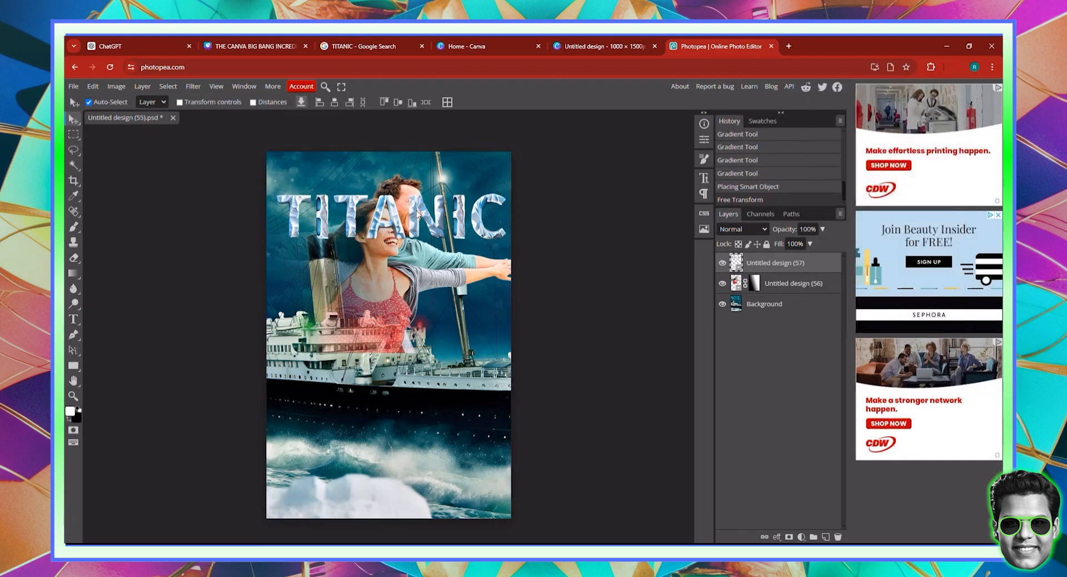
pyautogui.moveTo(418, 213); pyautogui.dragTo(416, 188)
pyautogui.moveTo(735, 265); pyautogui.dragTo(735, 295)
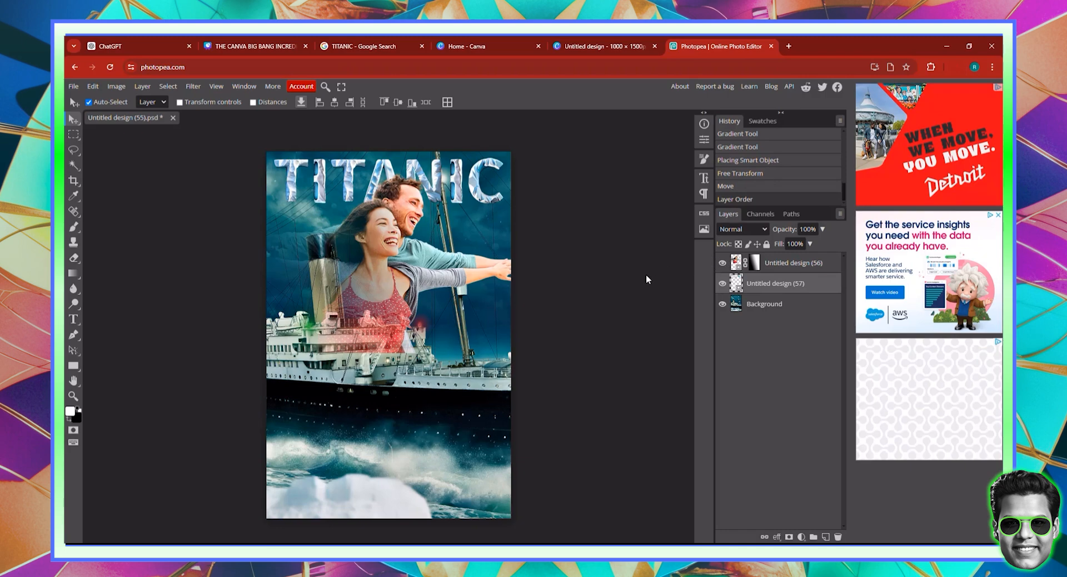
# - Export the finished poster as a PNG at 1000 × 1500 px and 100% quality
pyautogui.click(73, 86)
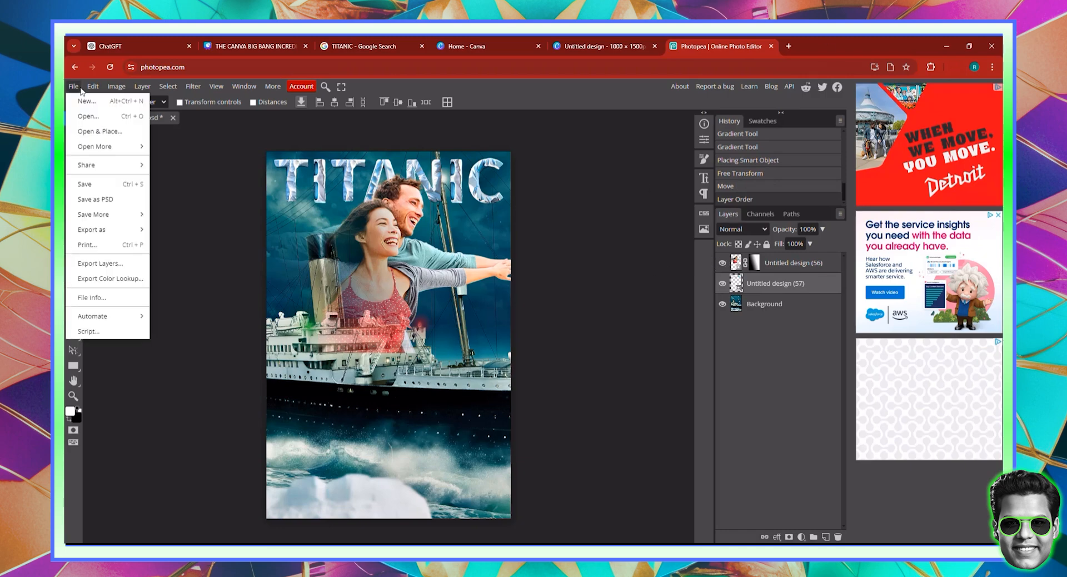
pyautogui.moveTo(113, 232)
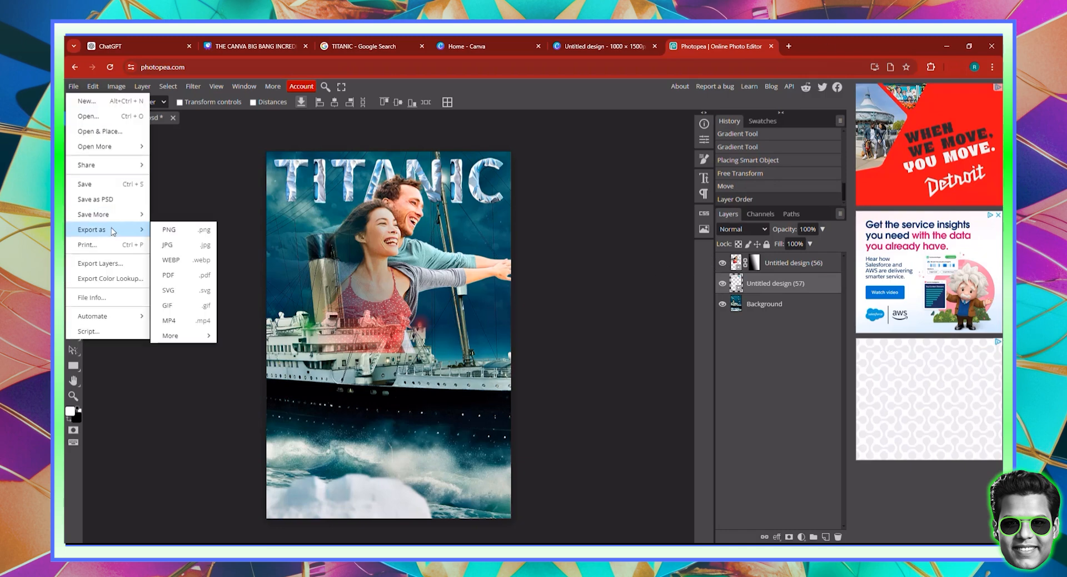
pyautogui.click(170, 229)
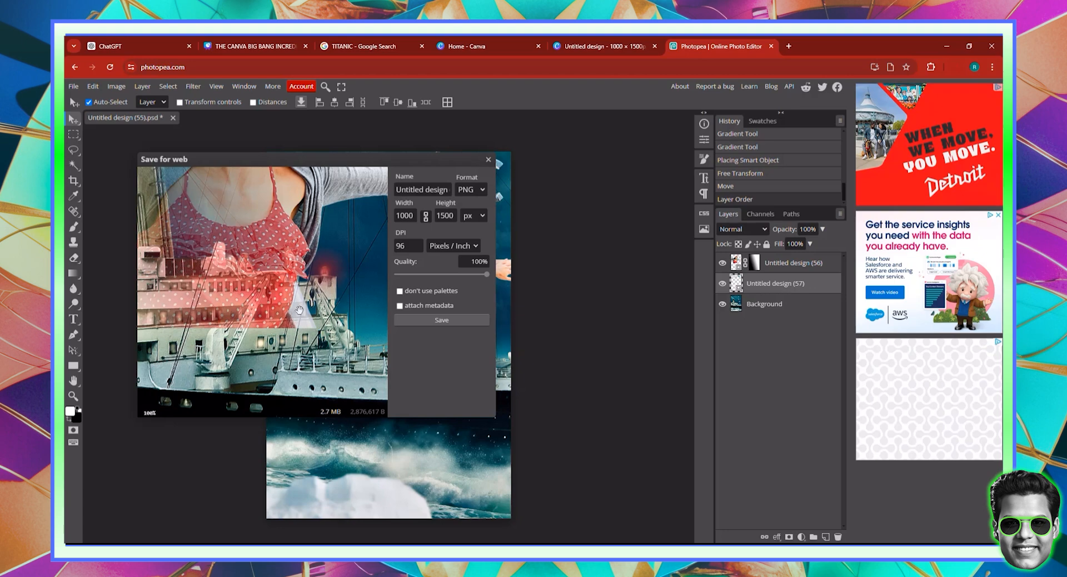
pyautogui.click(470, 320)
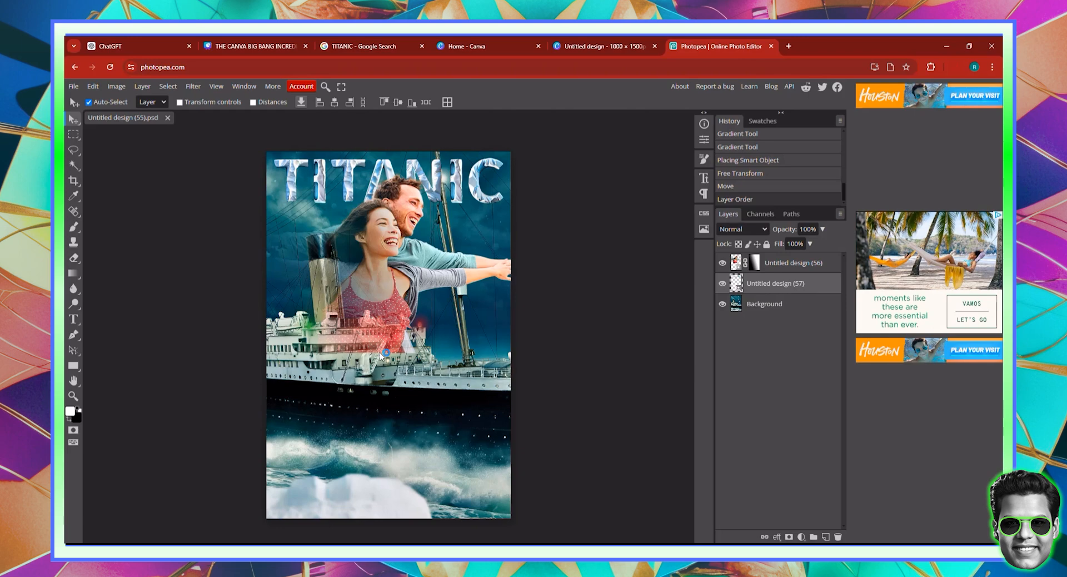
# - Open the exported Untitled design (55) (1).png in the image viewer and examine the blended poster up close
pyautogui.click(958, 66)
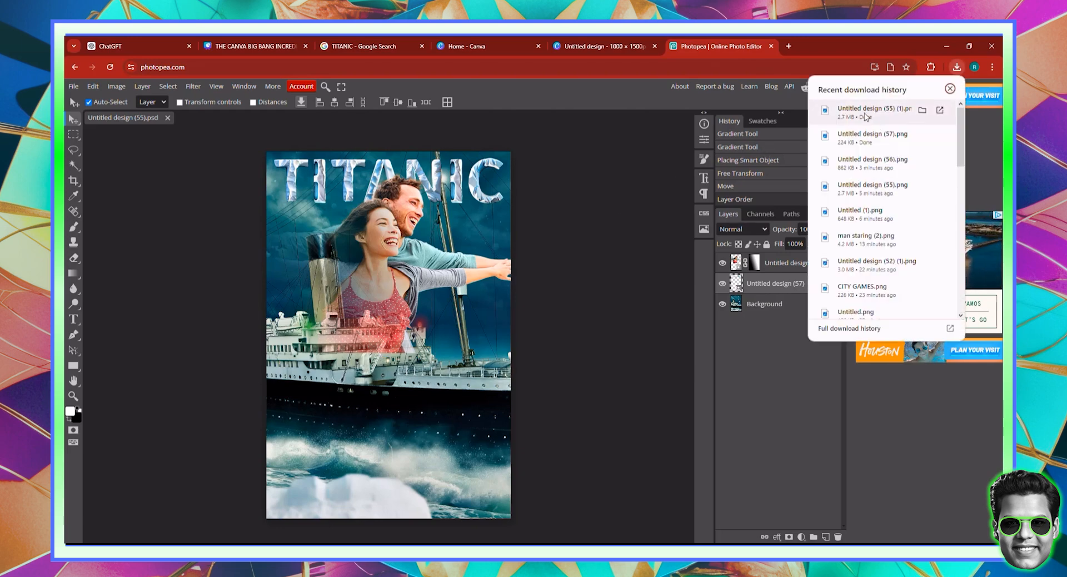
pyautogui.click(865, 111)
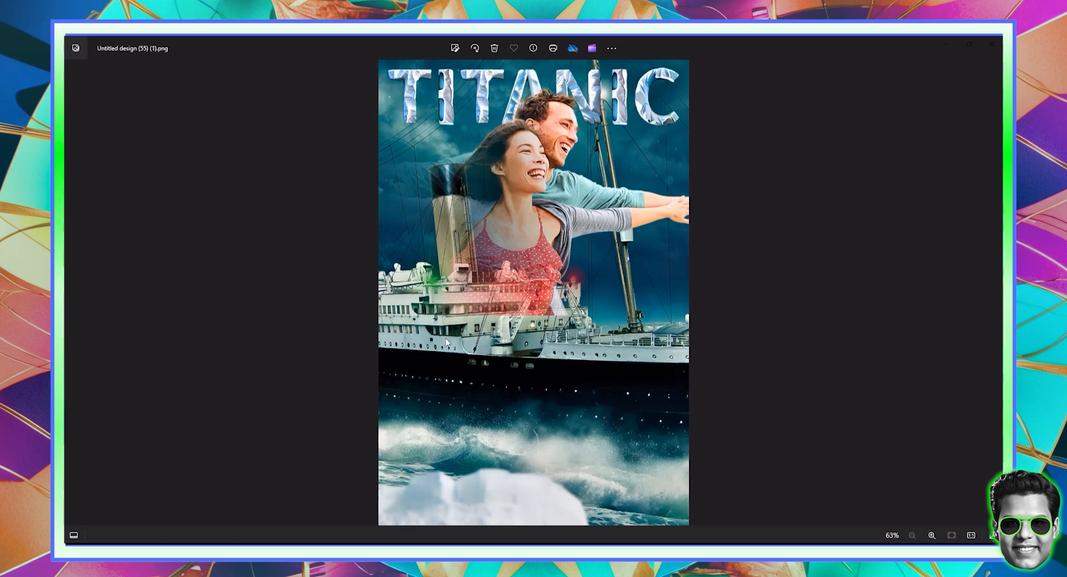
pyautogui.scroll(2, 536, 255)
pyautogui.moveTo(536, 255); pyautogui.dragTo(530, 378)
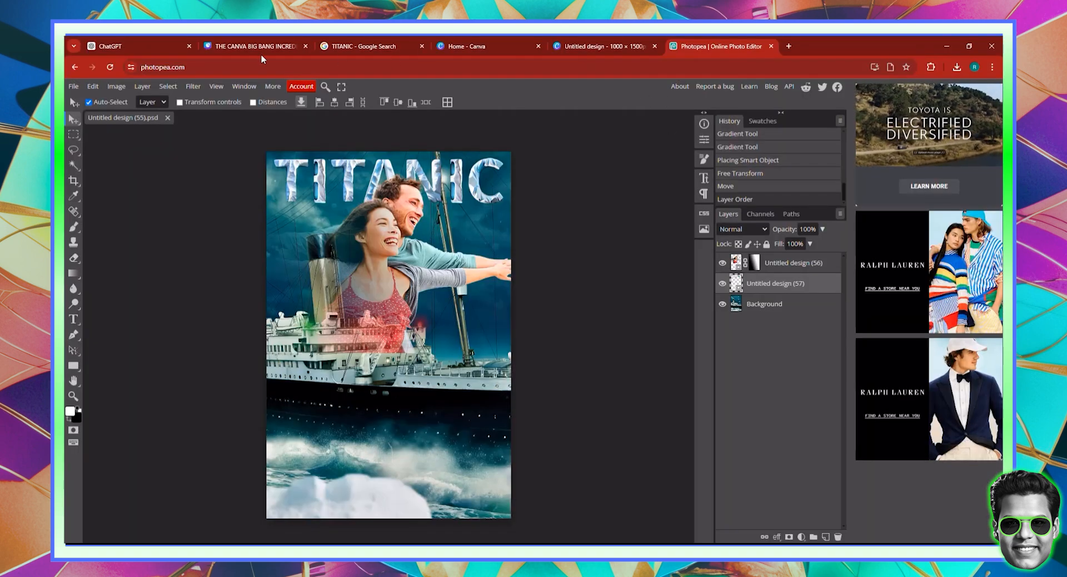
# - Switch to the Google image search, search for "dune" and open the Amazon Dune Blu-ray cover for a closer look
pyautogui.click(412, 42)
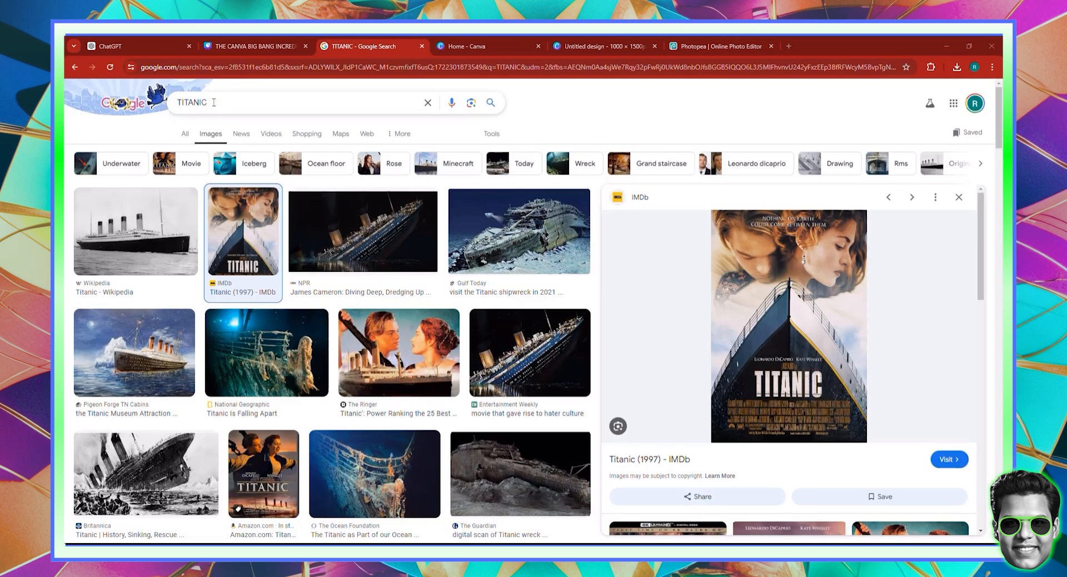
pyautogui.doubleClick(214, 102)
pyautogui.write('dune')
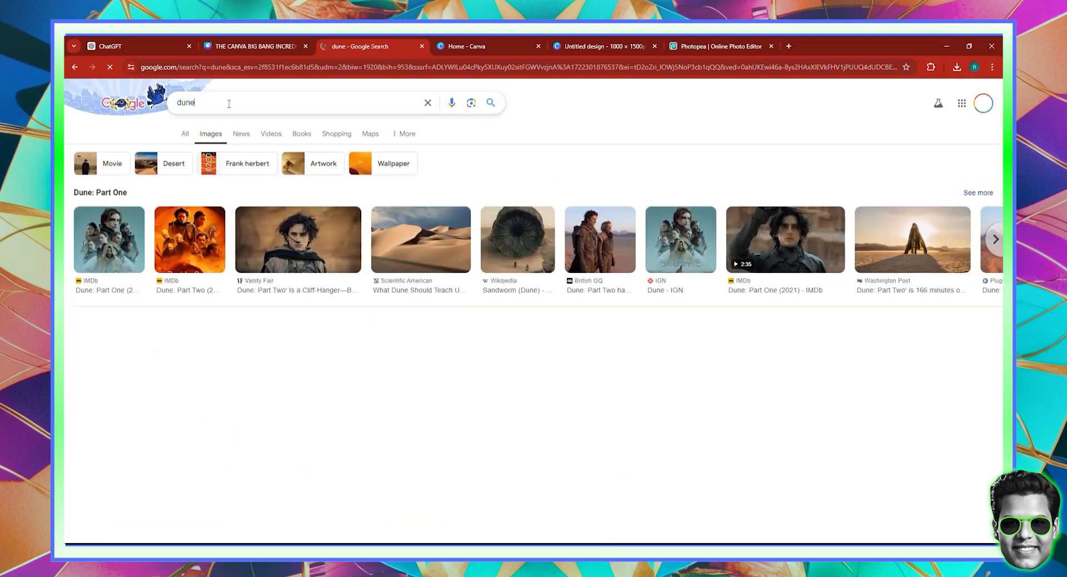
pyautogui.click(234, 104)
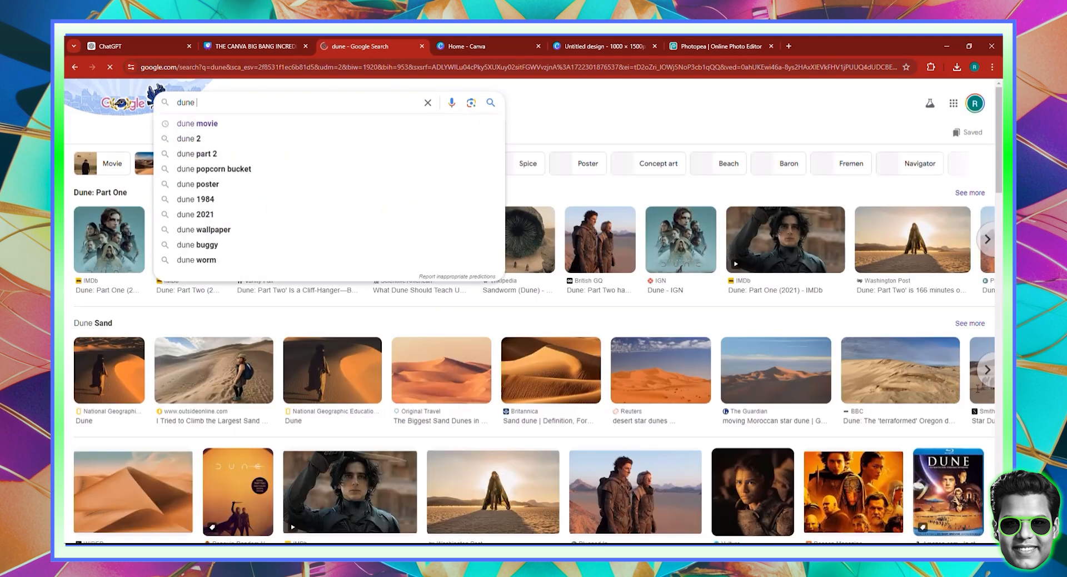
pyautogui.click(941, 475)
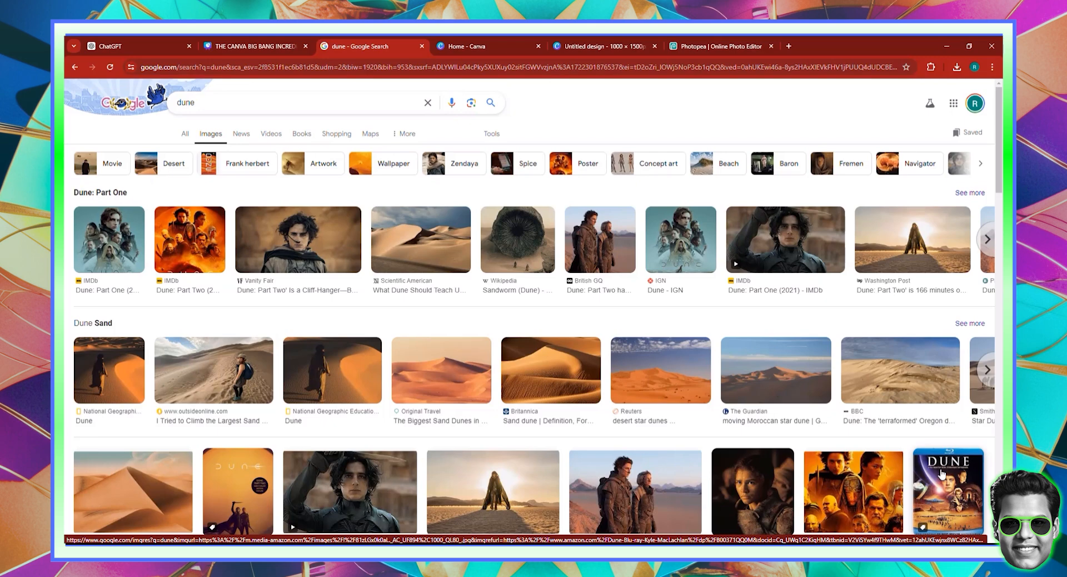
pyautogui.click(941, 474)
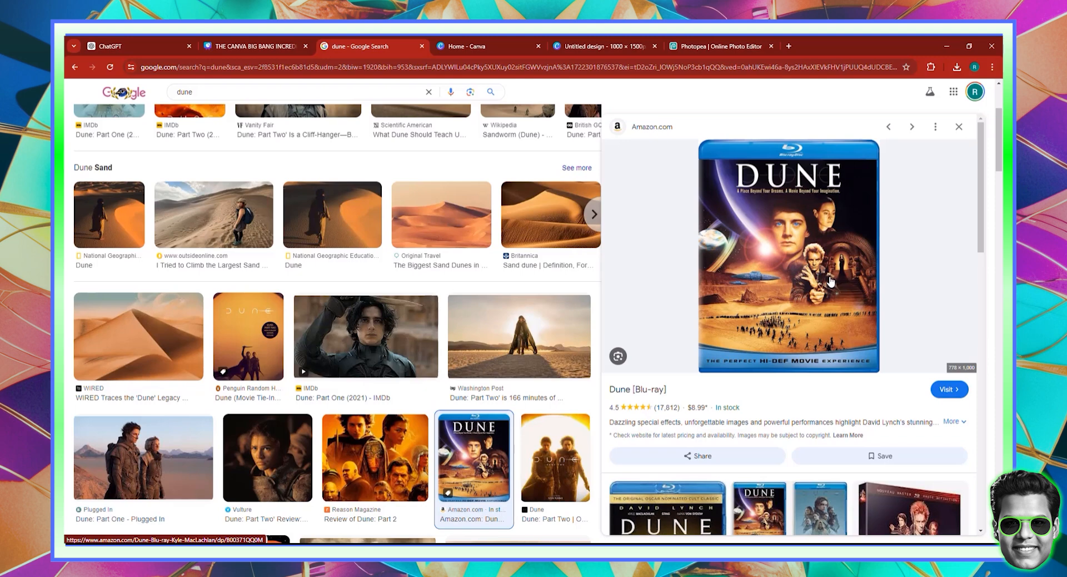
# - Look through the related Dune covers, viewing the Google Play and Dune (2000) posters up close, and switch back to the Titanic poster in Photopea
pyautogui.scroll(-3, 710, 422)
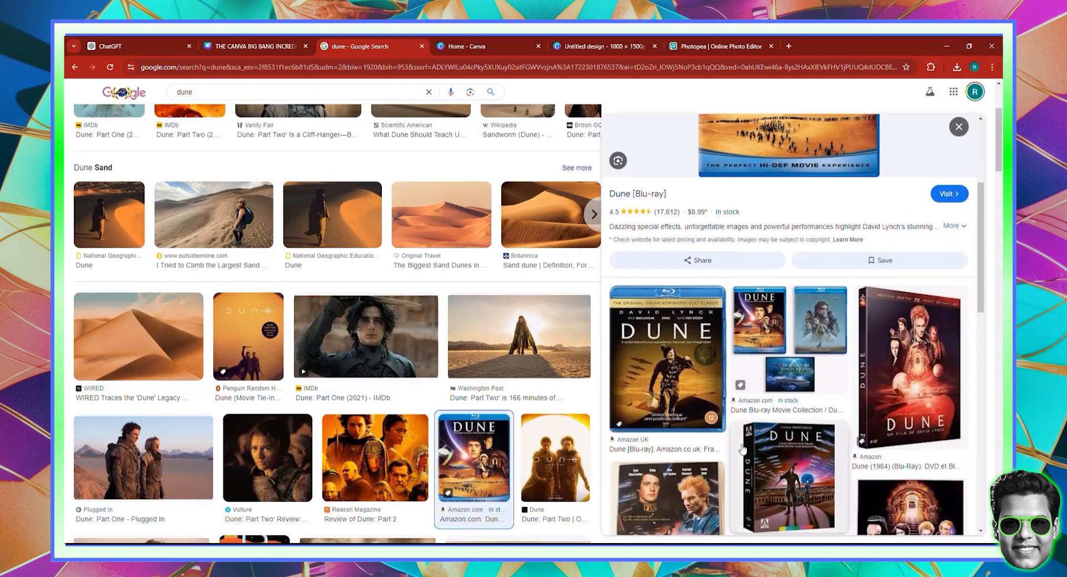
pyautogui.scroll(-5, 744, 446)
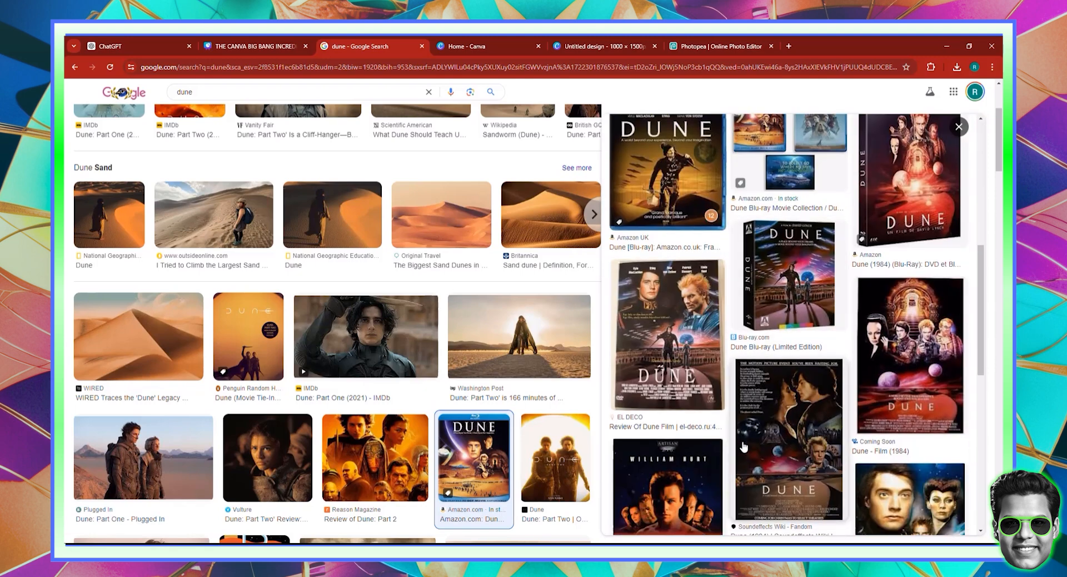
pyautogui.scroll(-1, 743, 446)
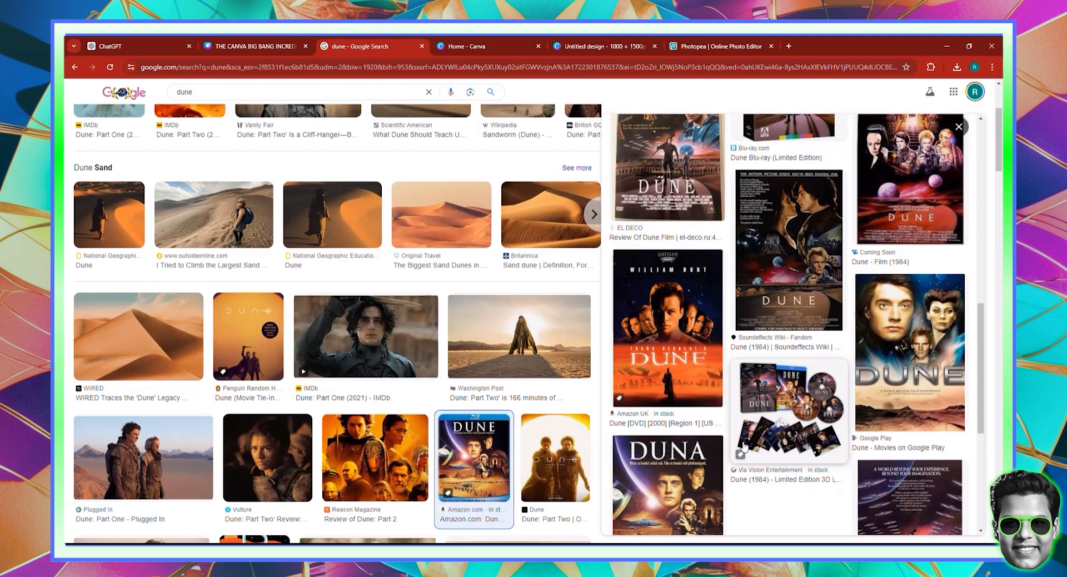
pyautogui.click(914, 342)
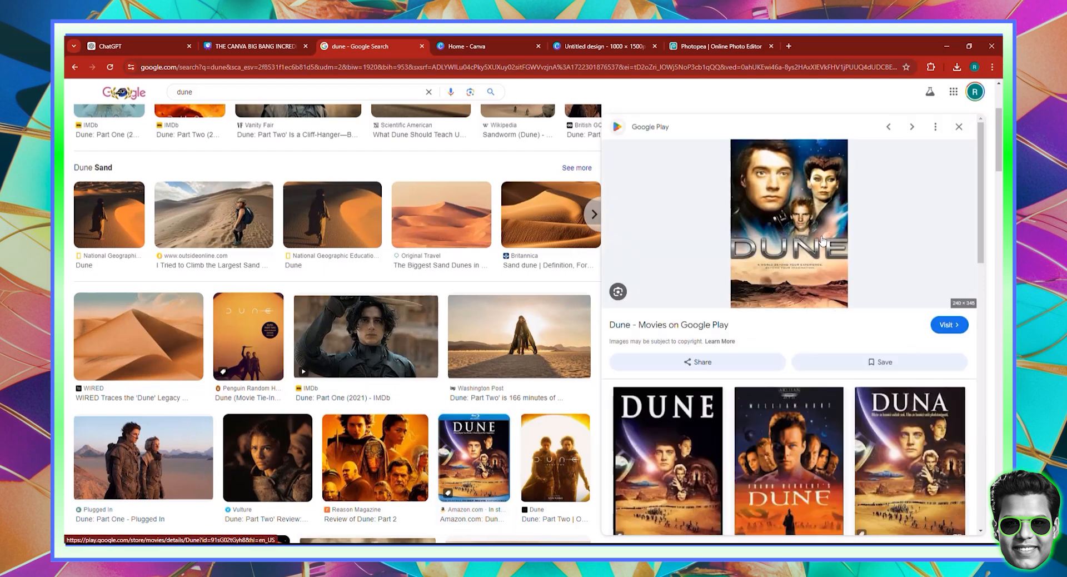
pyautogui.click(804, 473)
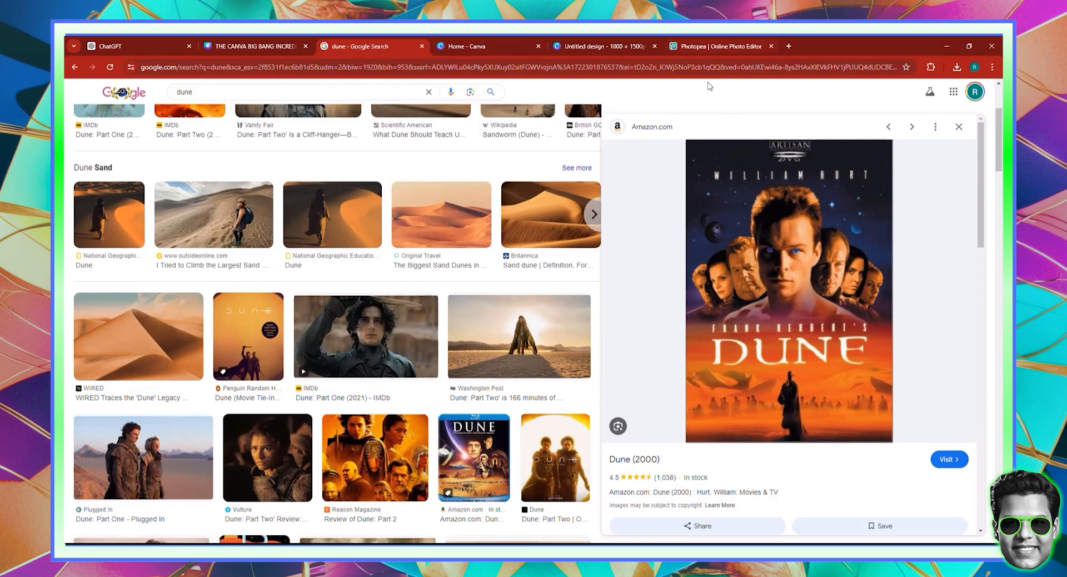
pyautogui.click(724, 45)
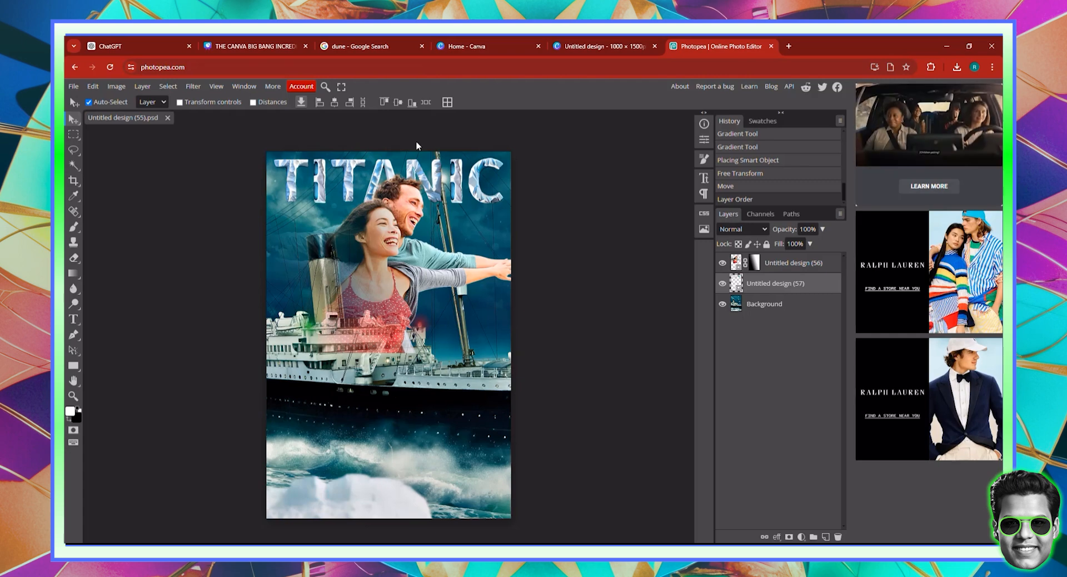